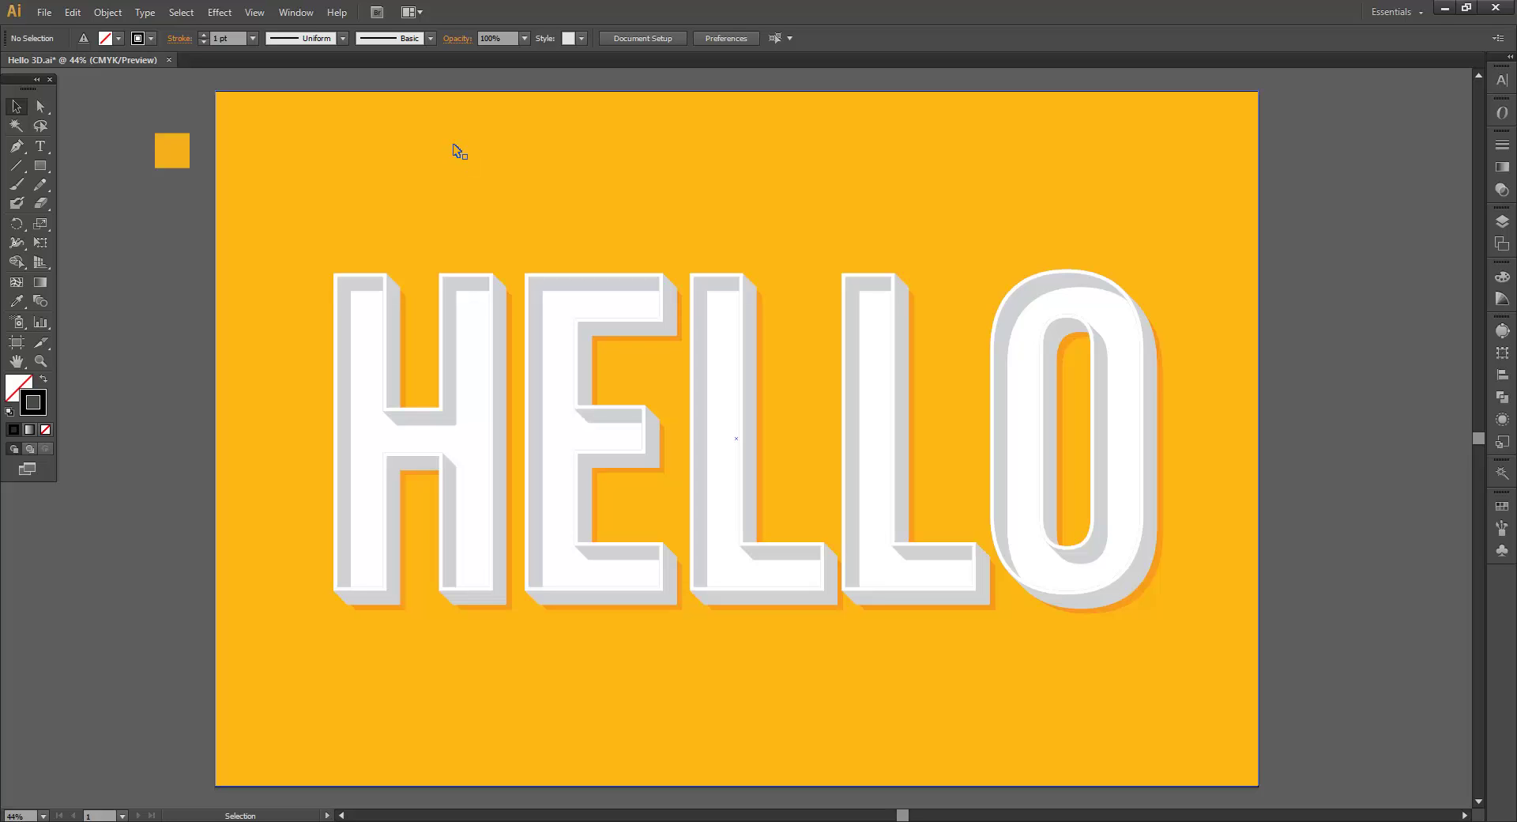
Create a new 3000 by 2000 px document in CMYK mode with High (300 ppi) raster effects
right_click(358, 56)
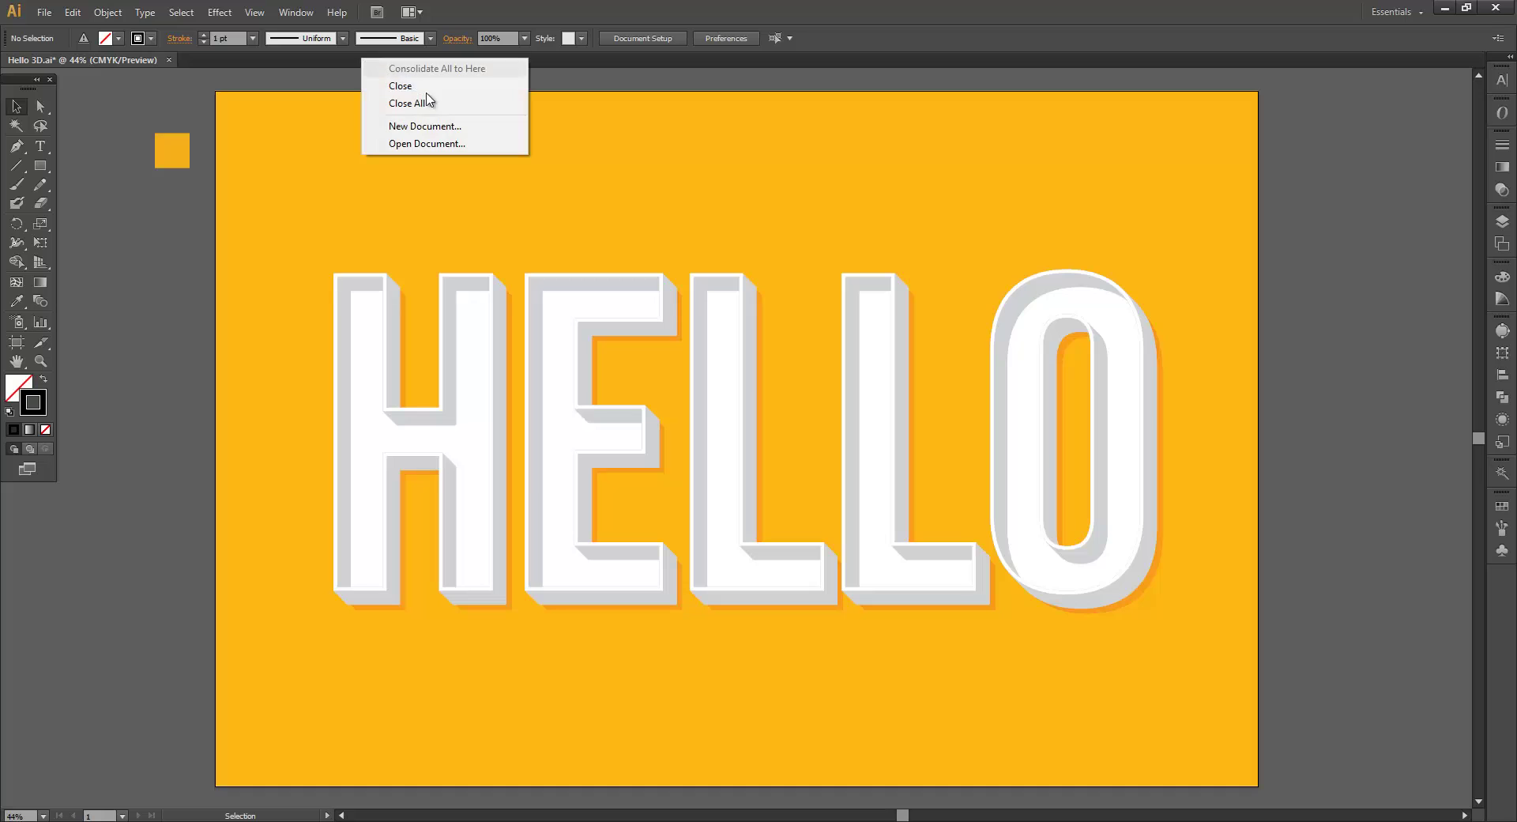
left_click(466, 126)
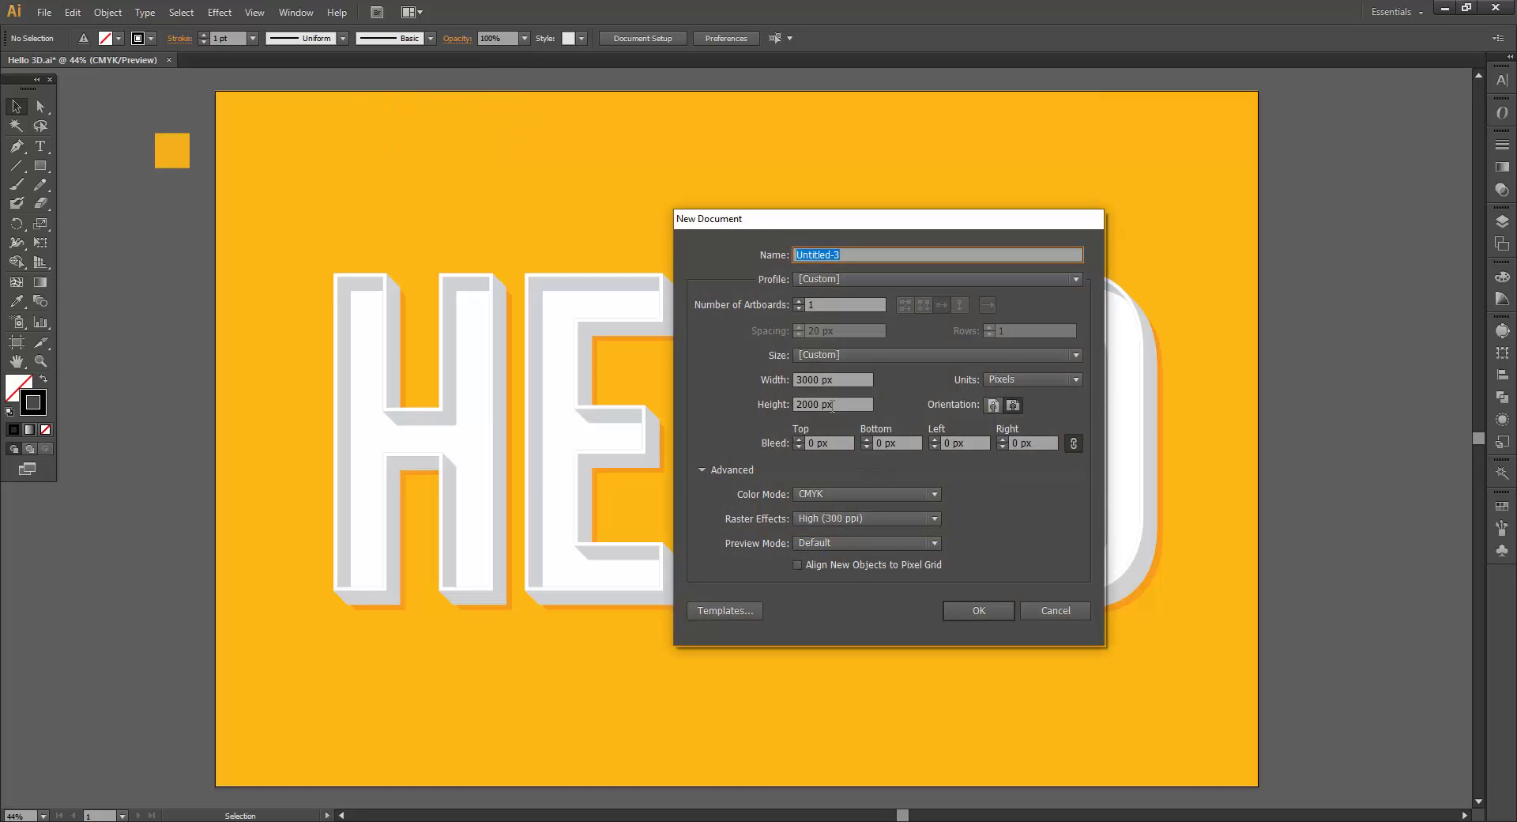
left_click(976, 610)
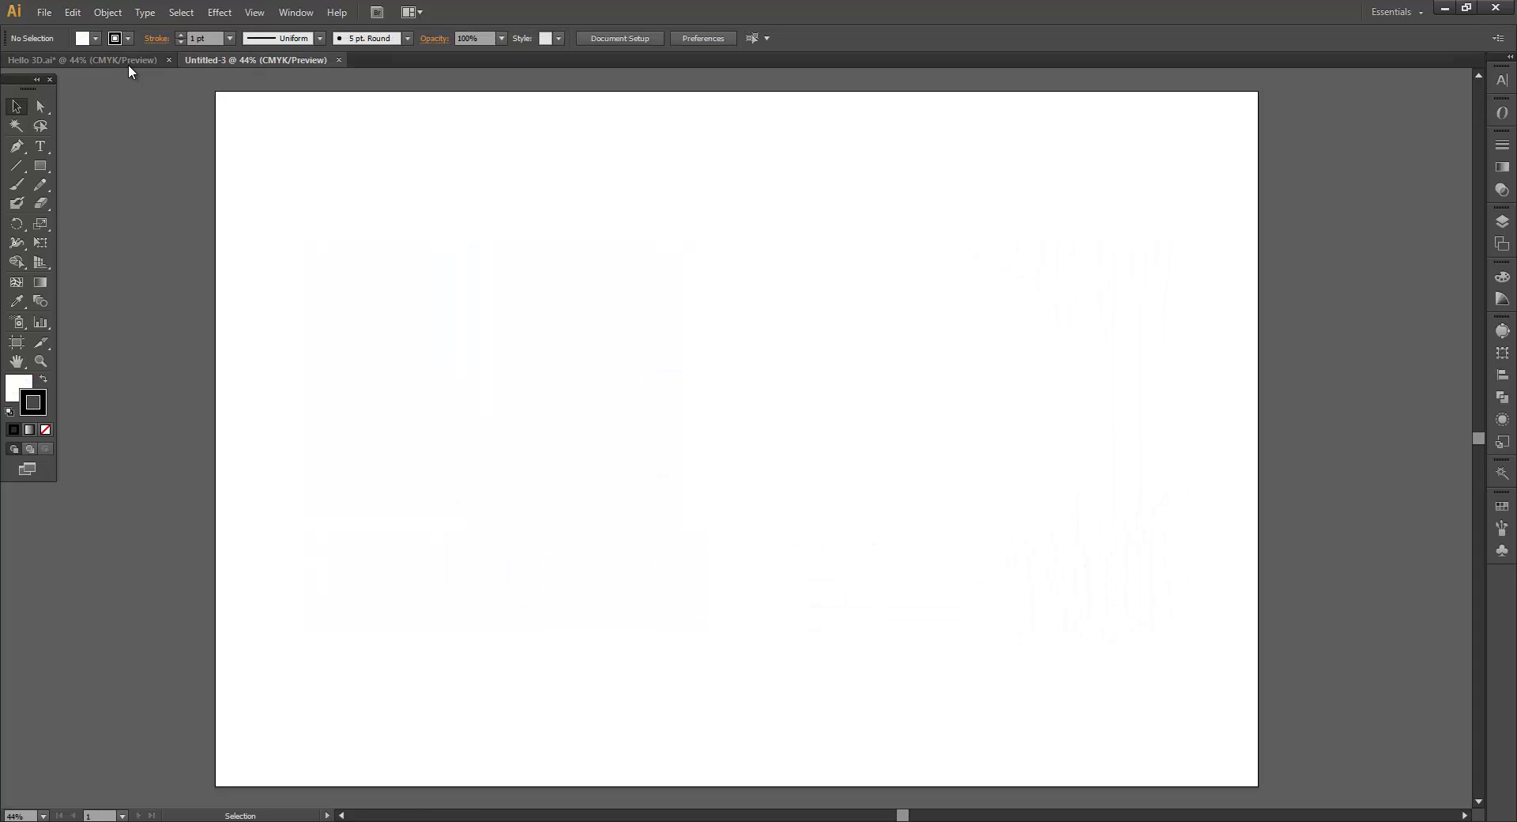
Copy the small orange square beside the artboard in Hello 3D.ai into the new document
left_click(127, 61)
left_click(181, 154)
key("a")
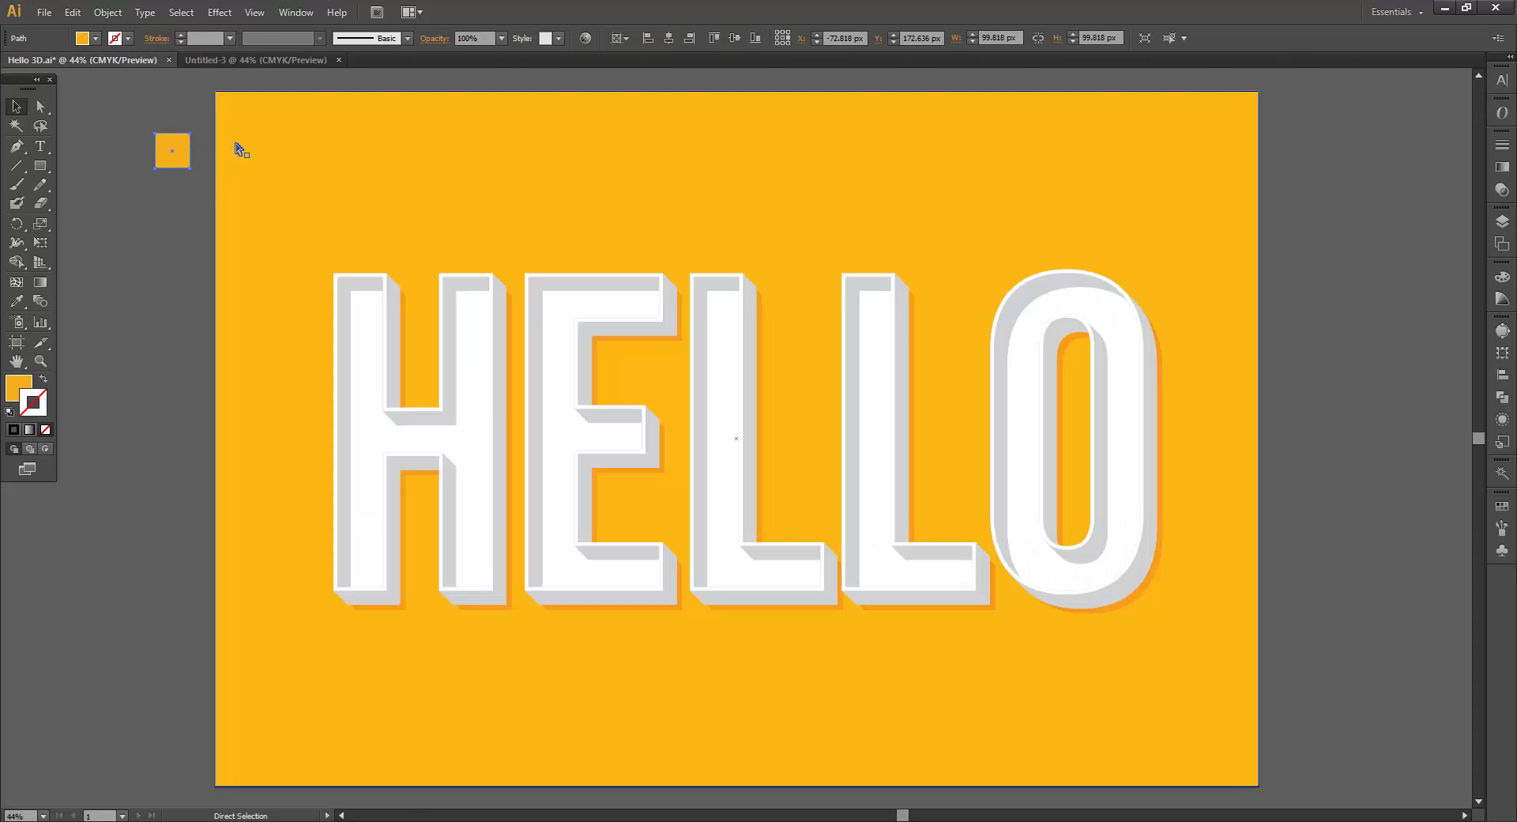
key("ctrl+c")
key("v")
left_click(254, 60)
key("ctrl+v")
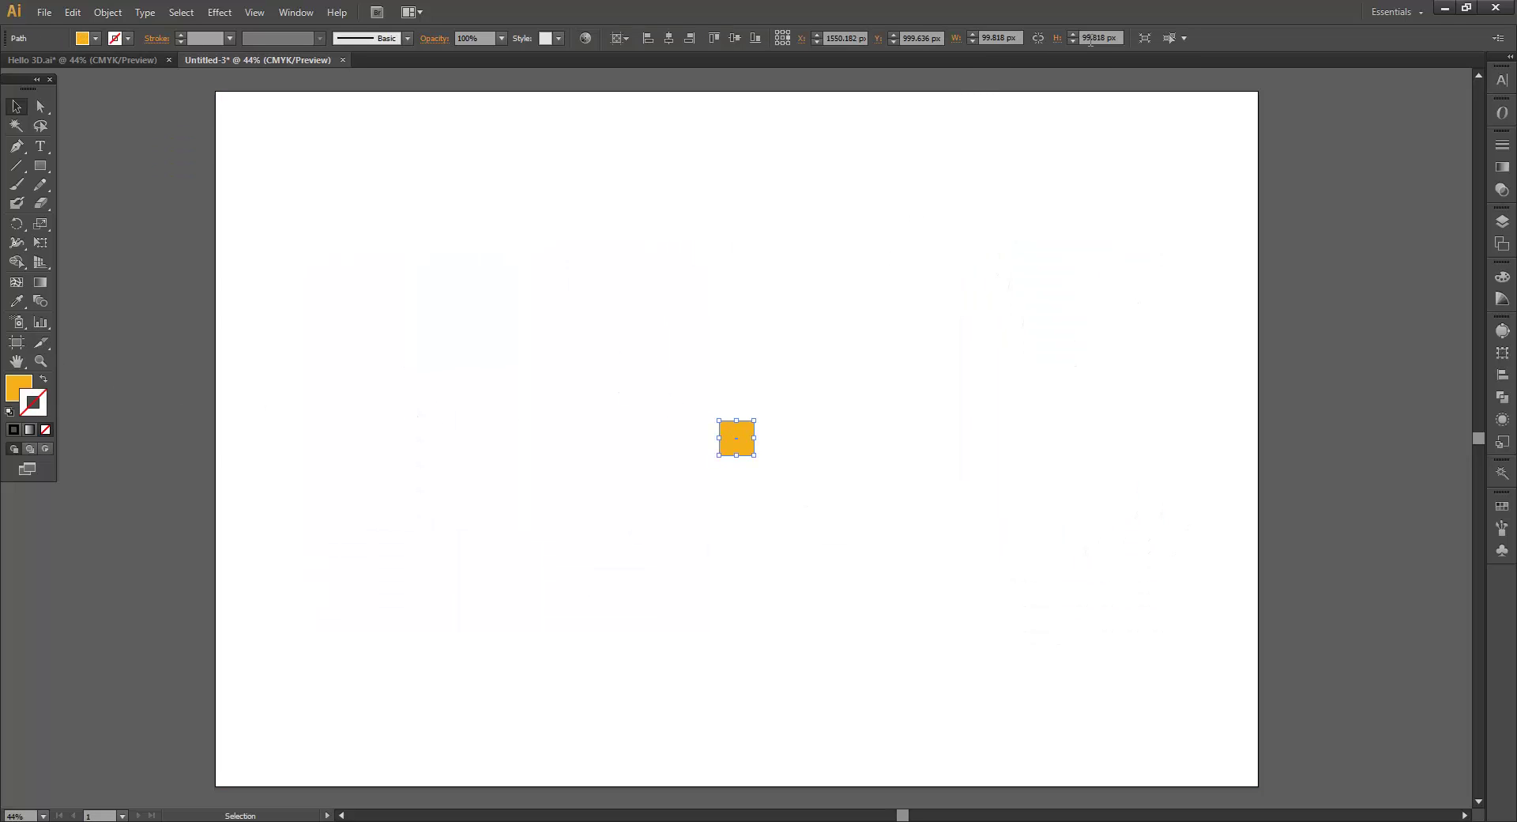
Resize the orange square to 3000 px wide and 2000 px high
left_click(1017, 37)
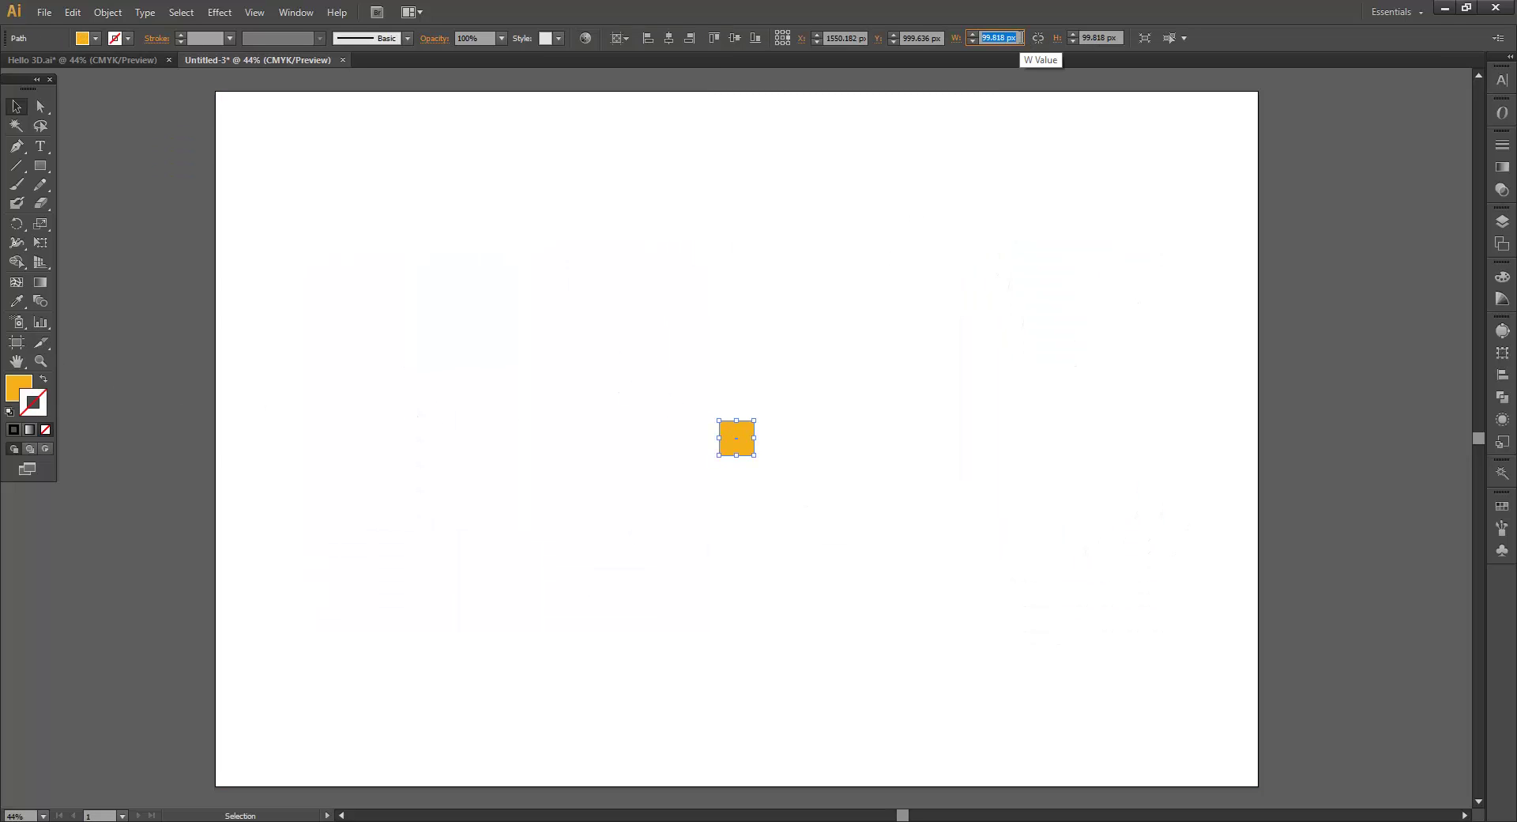
type("3000")
key("Tab")
type("2")
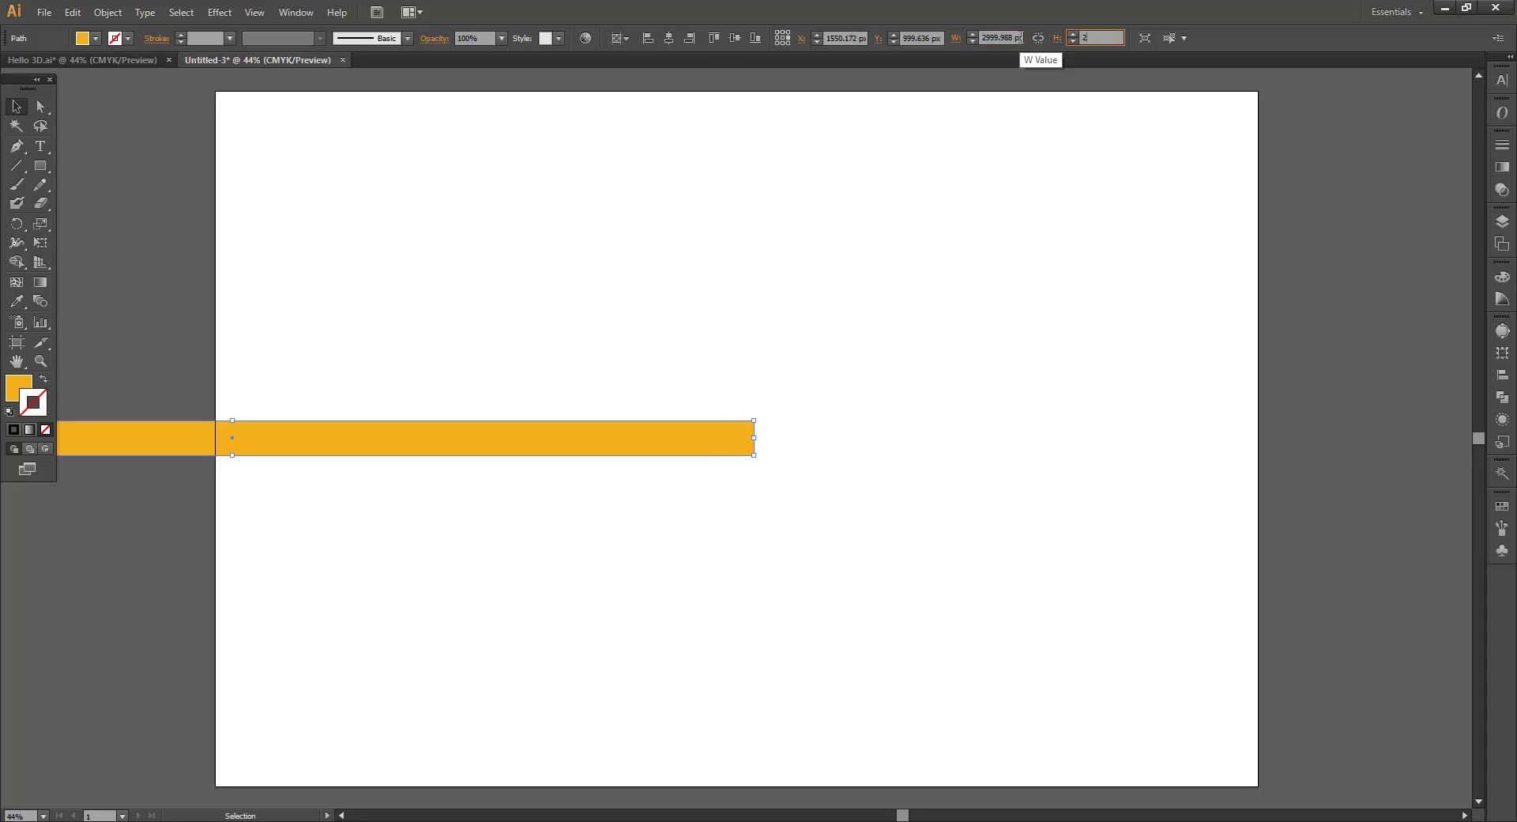
type("000")
key("Return")
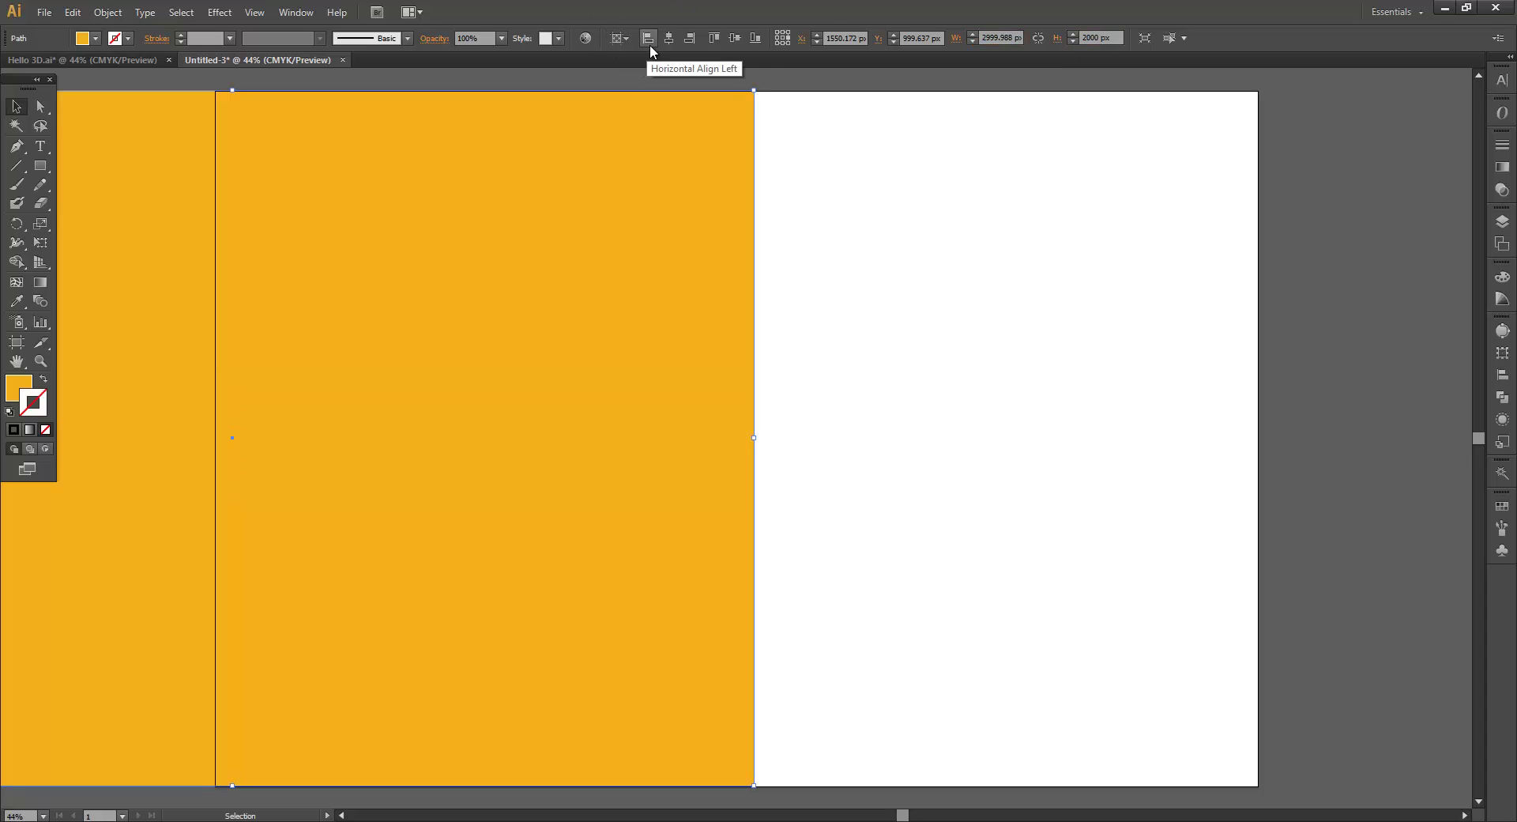
Center the orange rectangle horizontally and vertically on the artboard as a full background, and deselect it
left_click(734, 37)
left_click(738, 36)
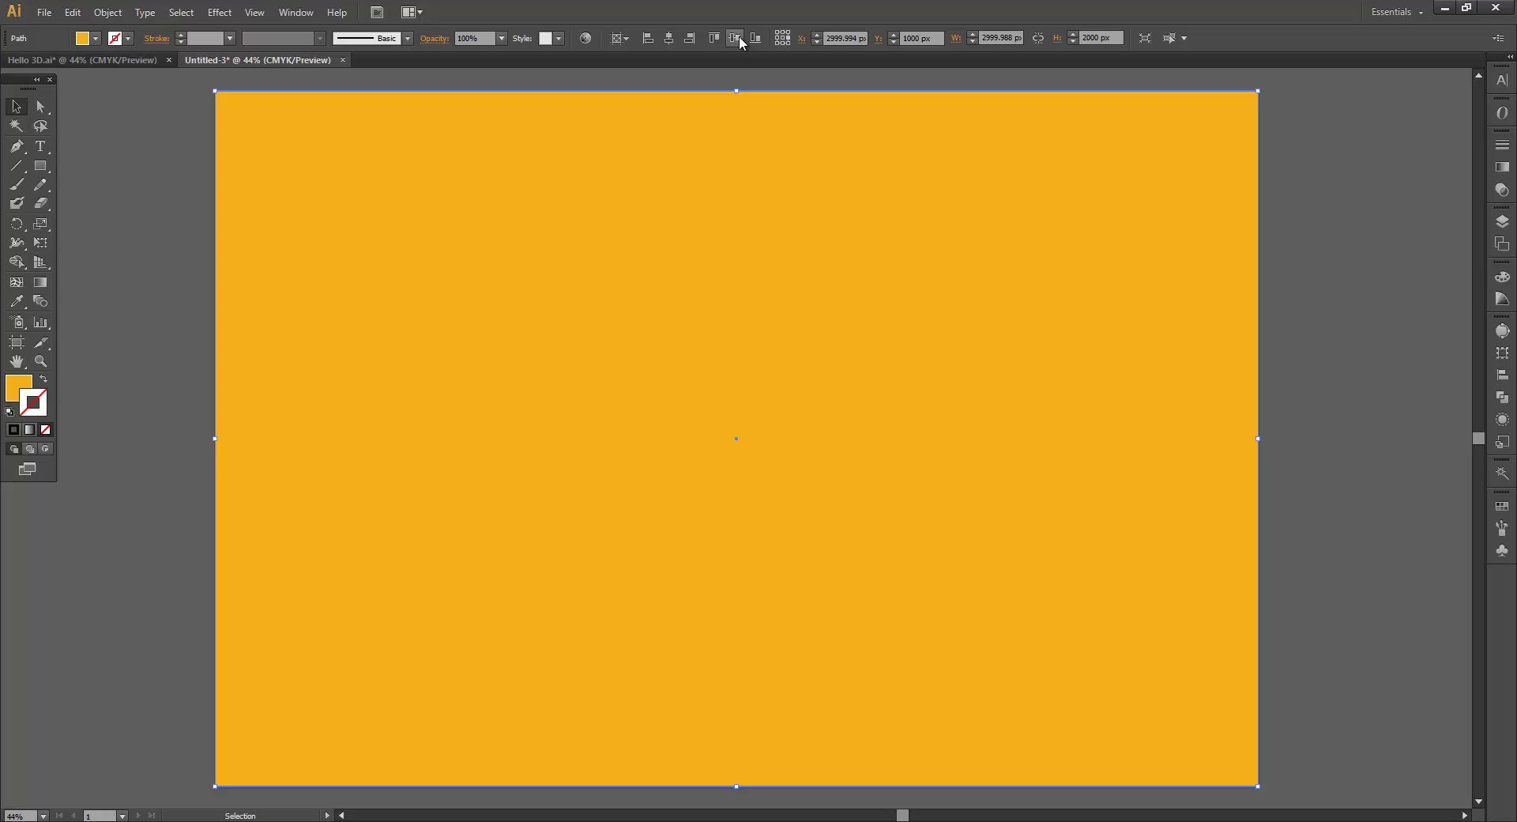
left_click(1414, 328)
left_click(1253, 362)
Add the point text "Hello" near the artboard's center and scale it up to about 825 pt
left_click(40, 146)
left_click(717, 424)
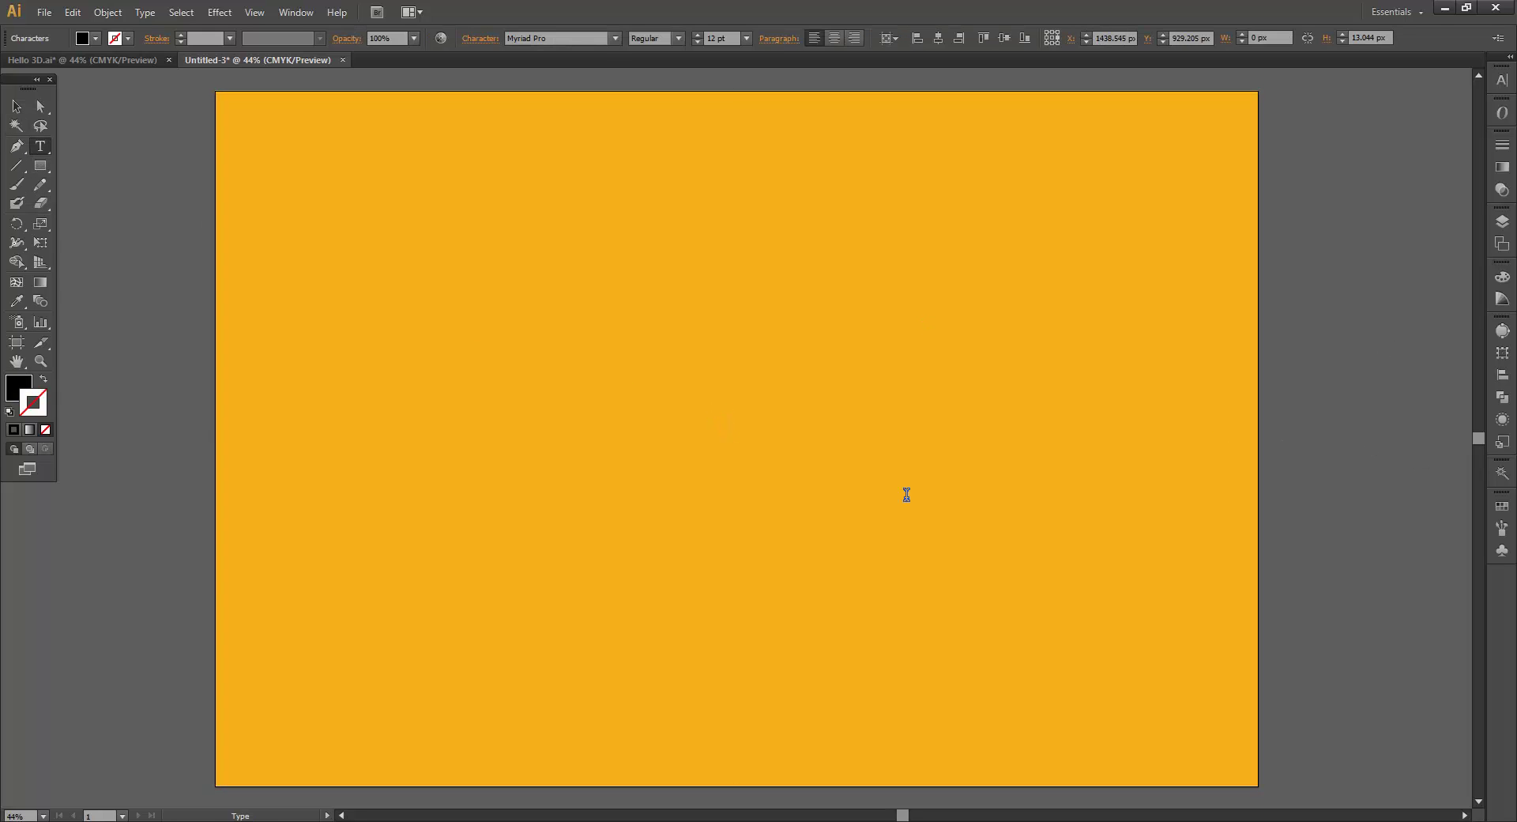
type("H")
left_click(16, 106)
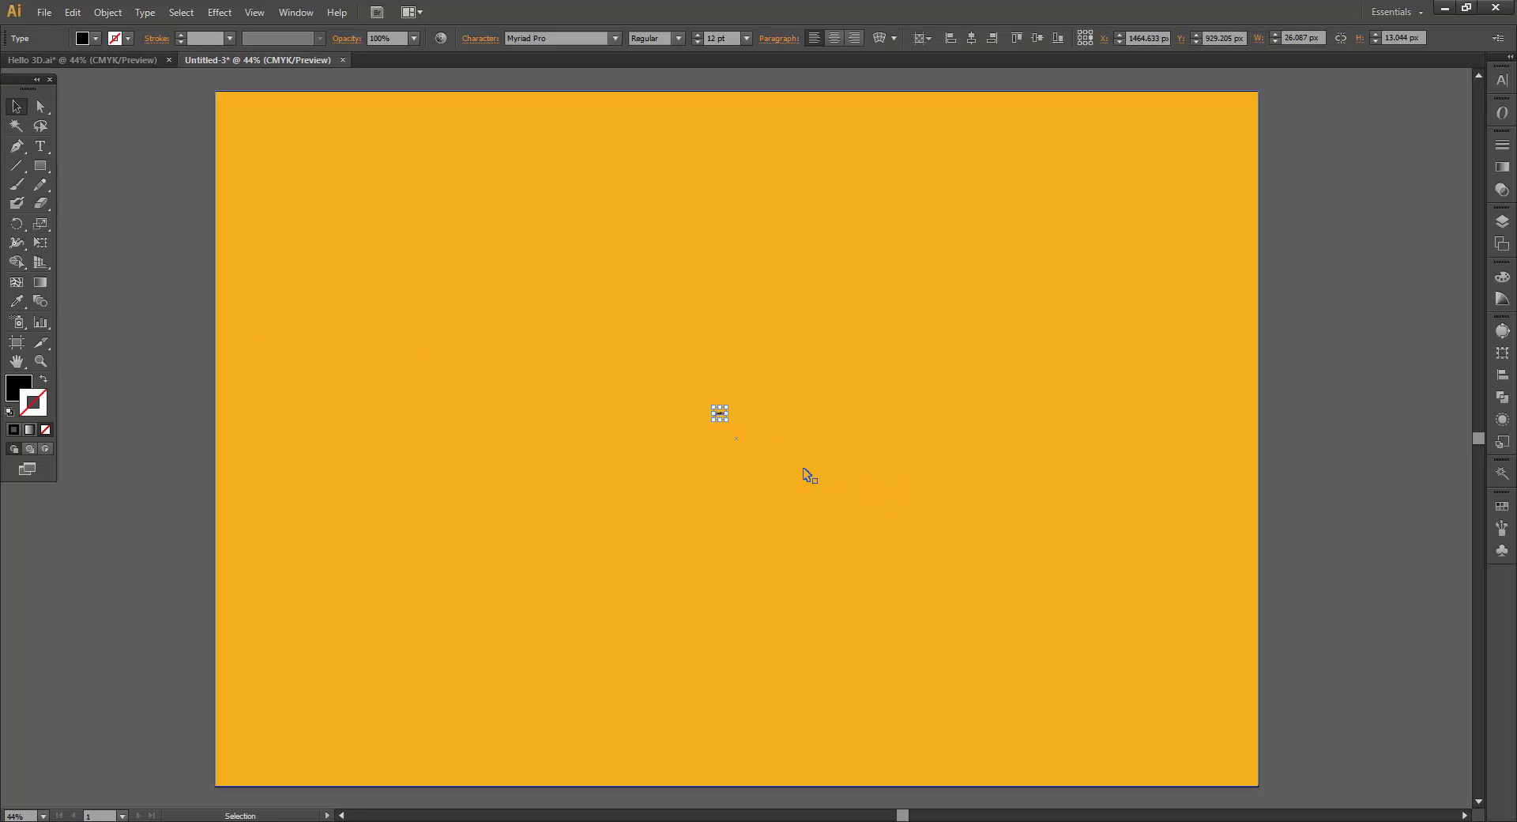
left_click_drag(726, 419, 1100, 608)
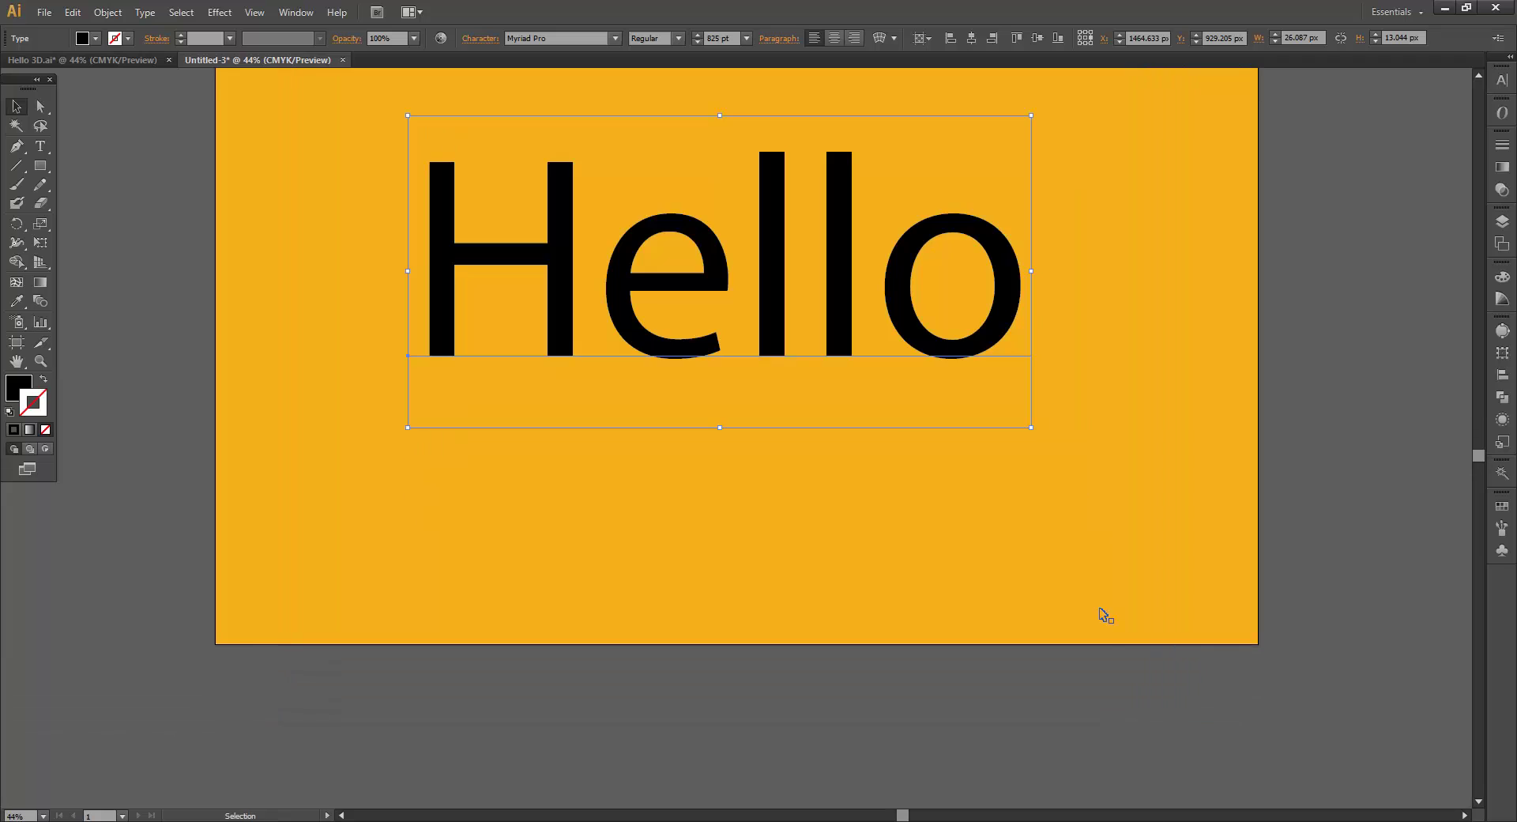
left_click_drag(1377, 421, 1385, 546)
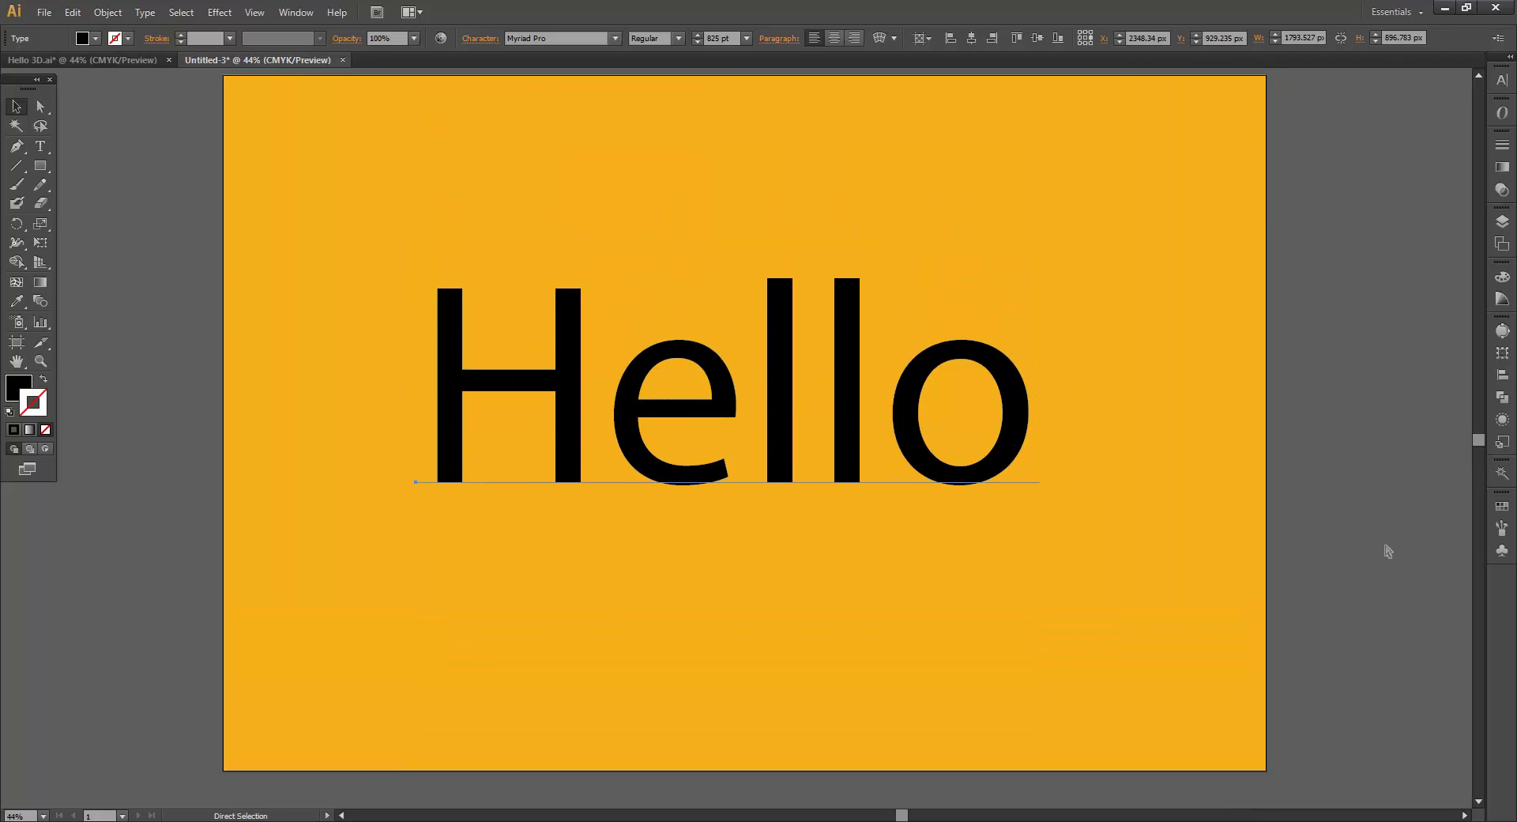
key("ctrl+0")
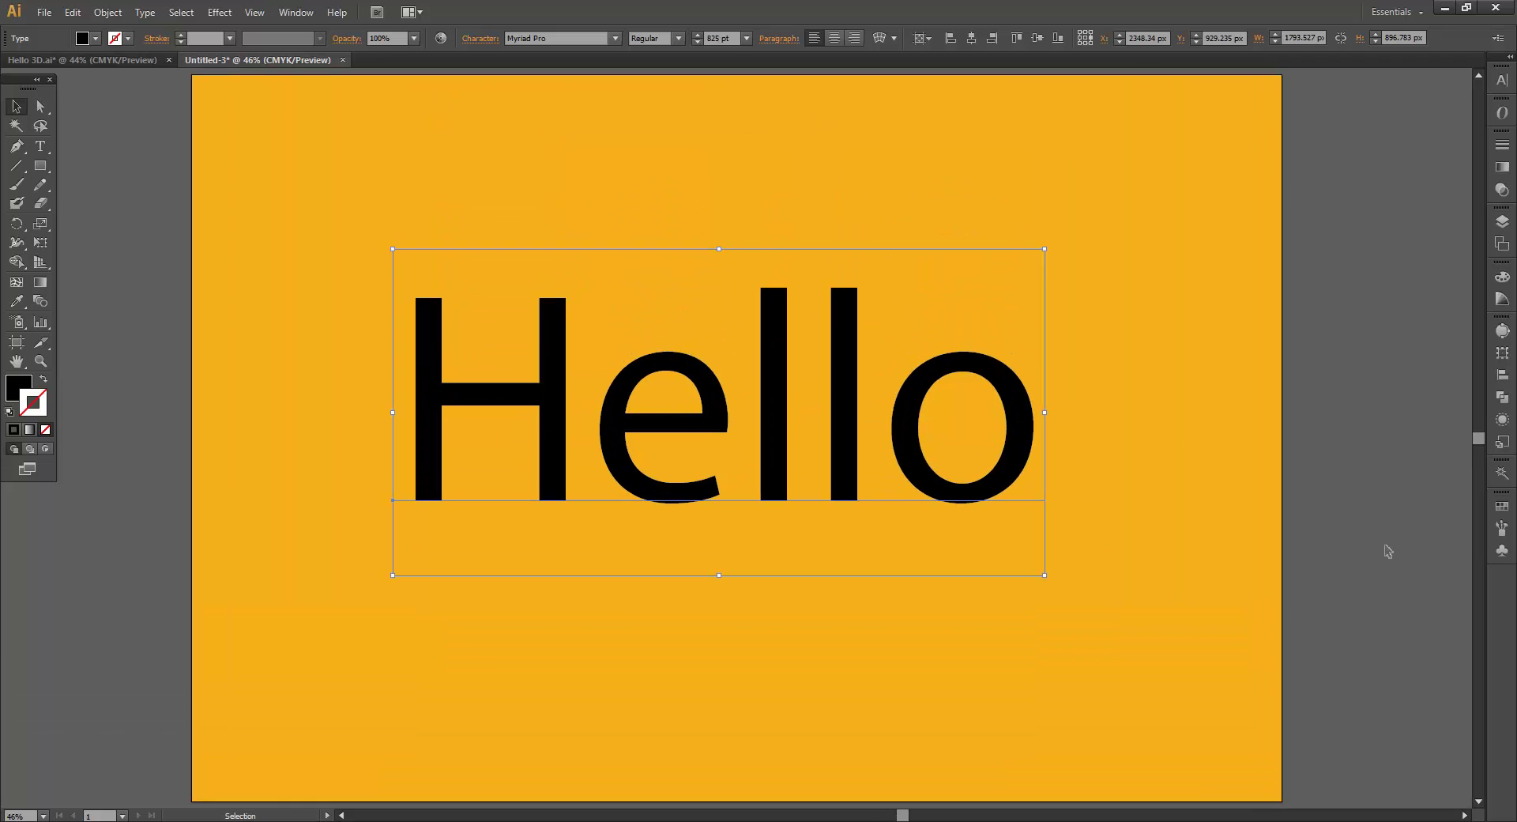
Change the Hello text's font to Bebas and center the text horizontally and vertically on the artboard
left_click(561, 40)
type("Bebas")
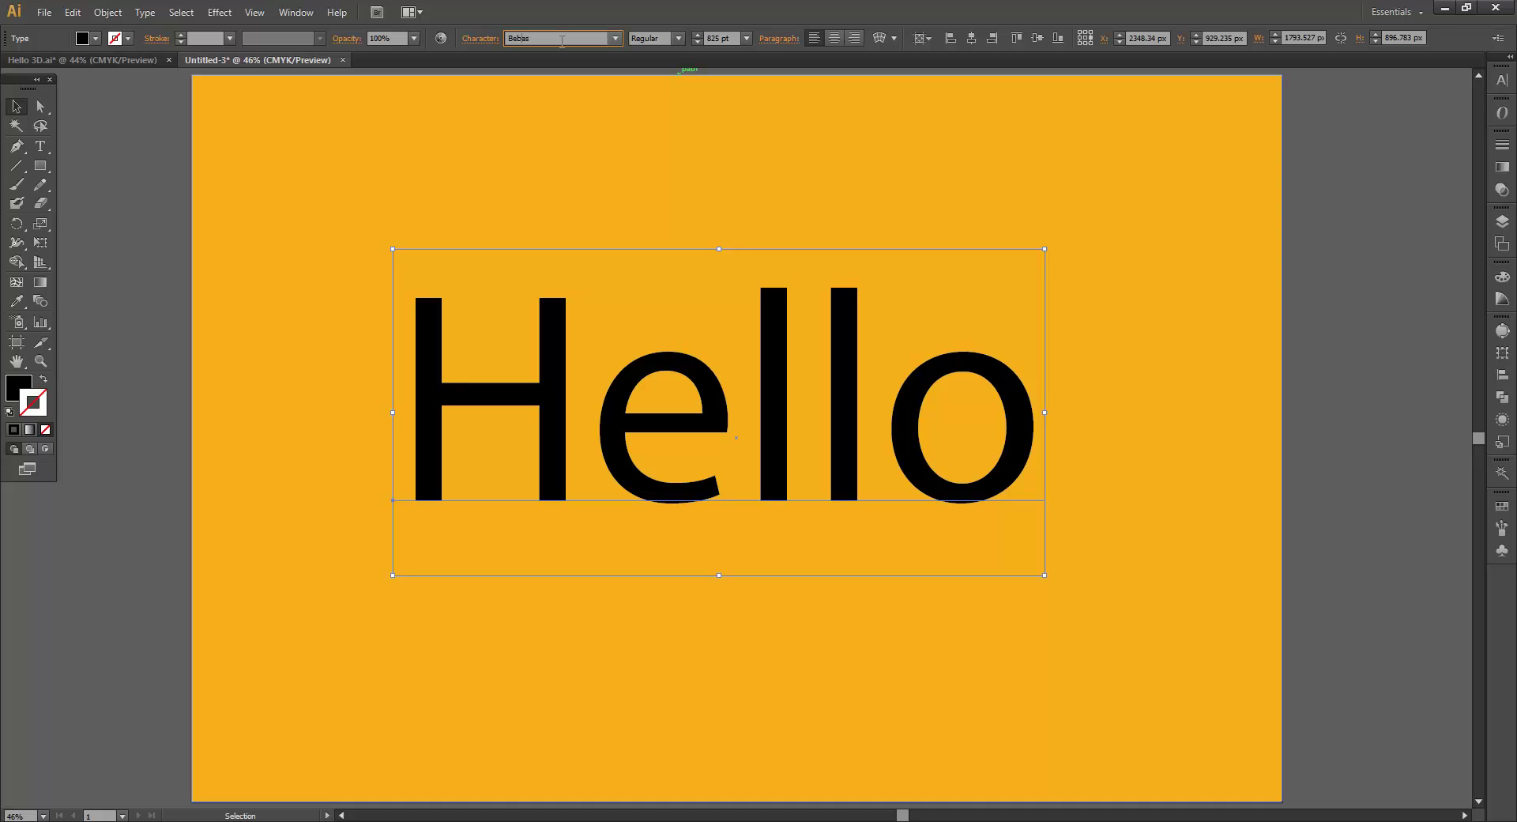
key("Return")
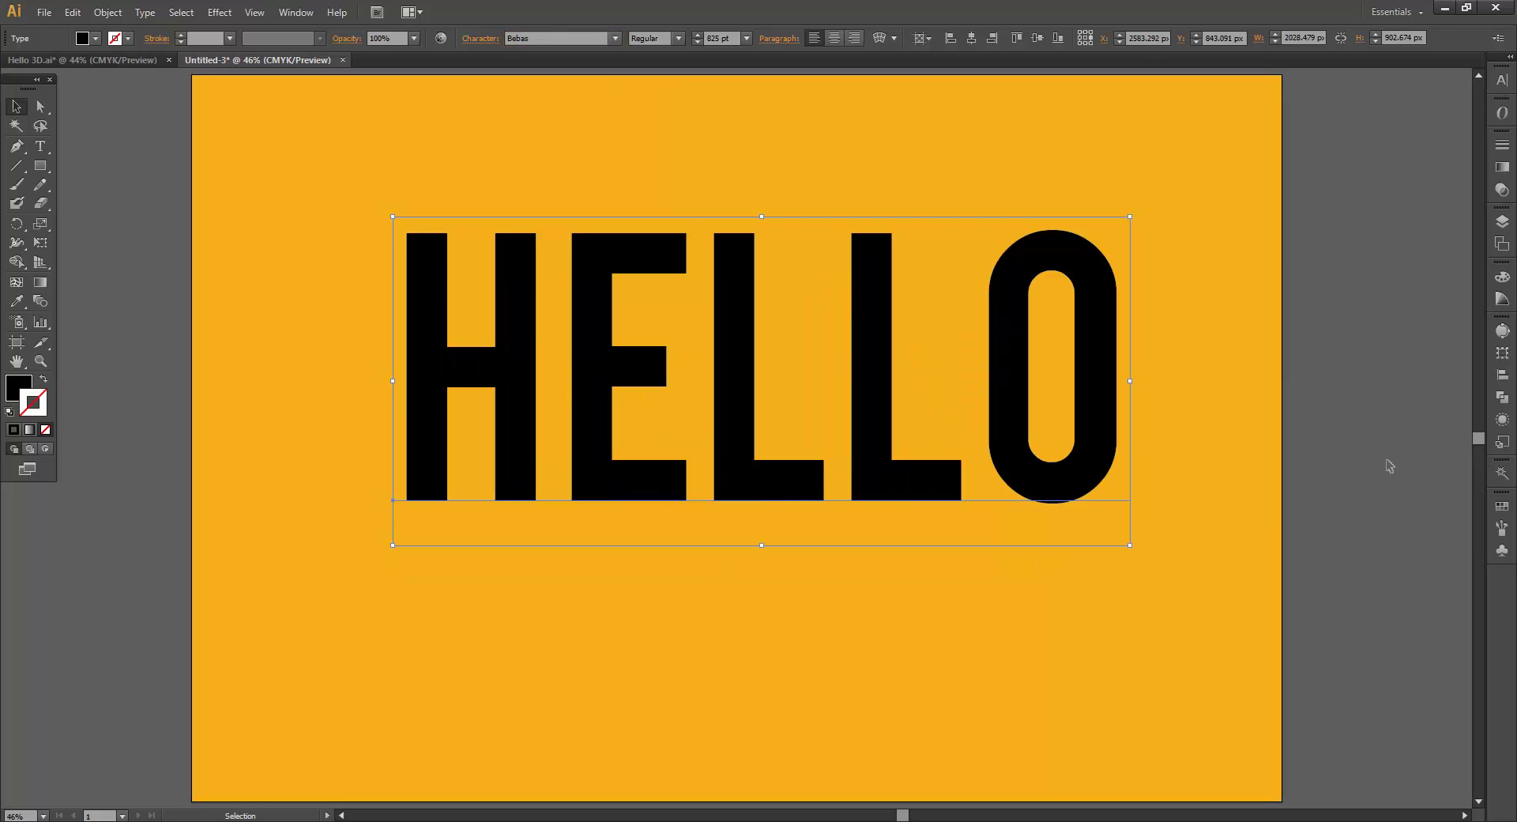
left_click(1037, 38)
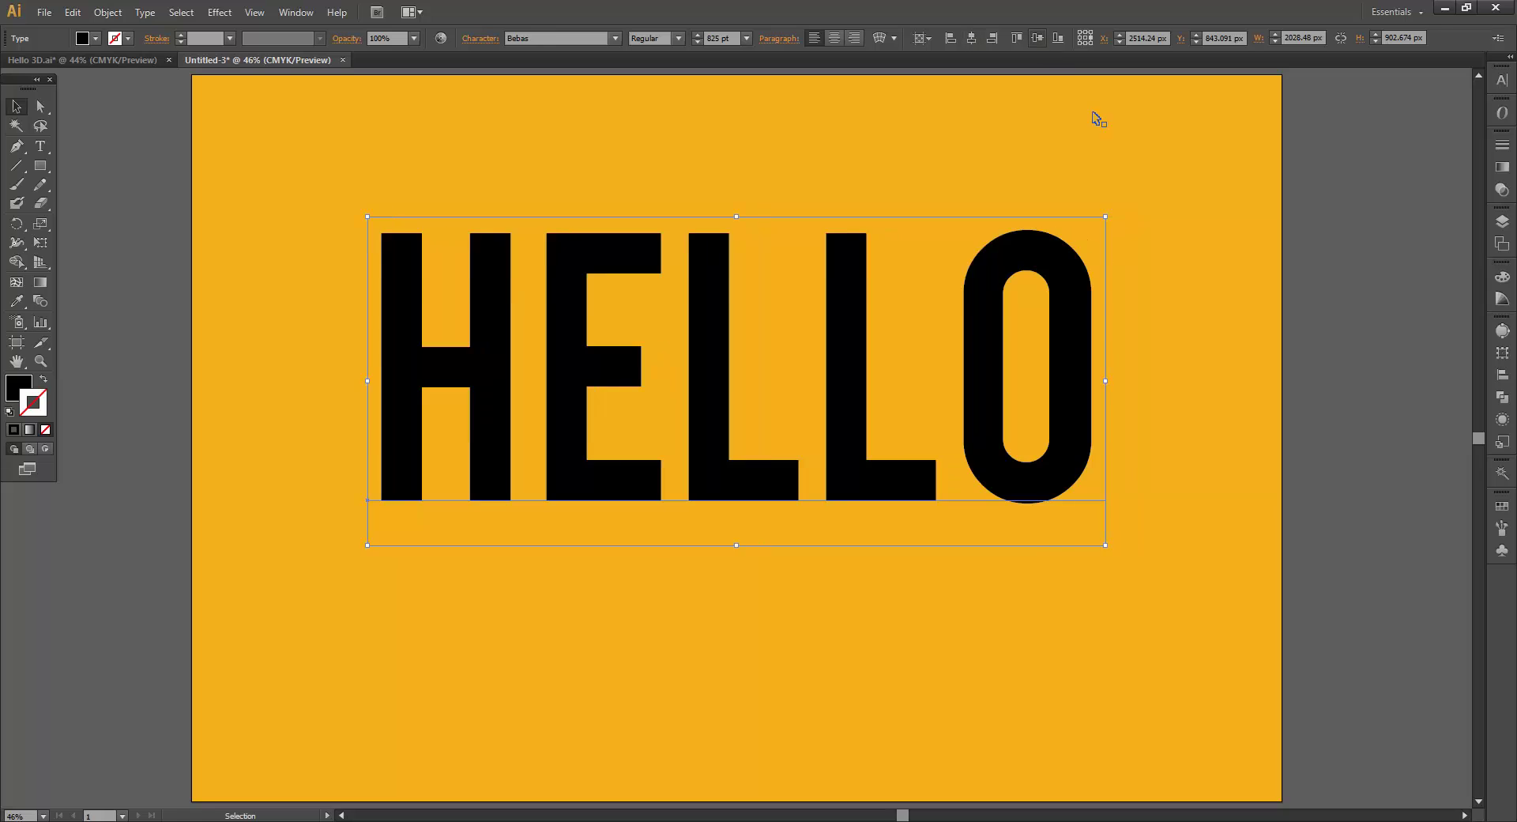
left_click(1333, 414)
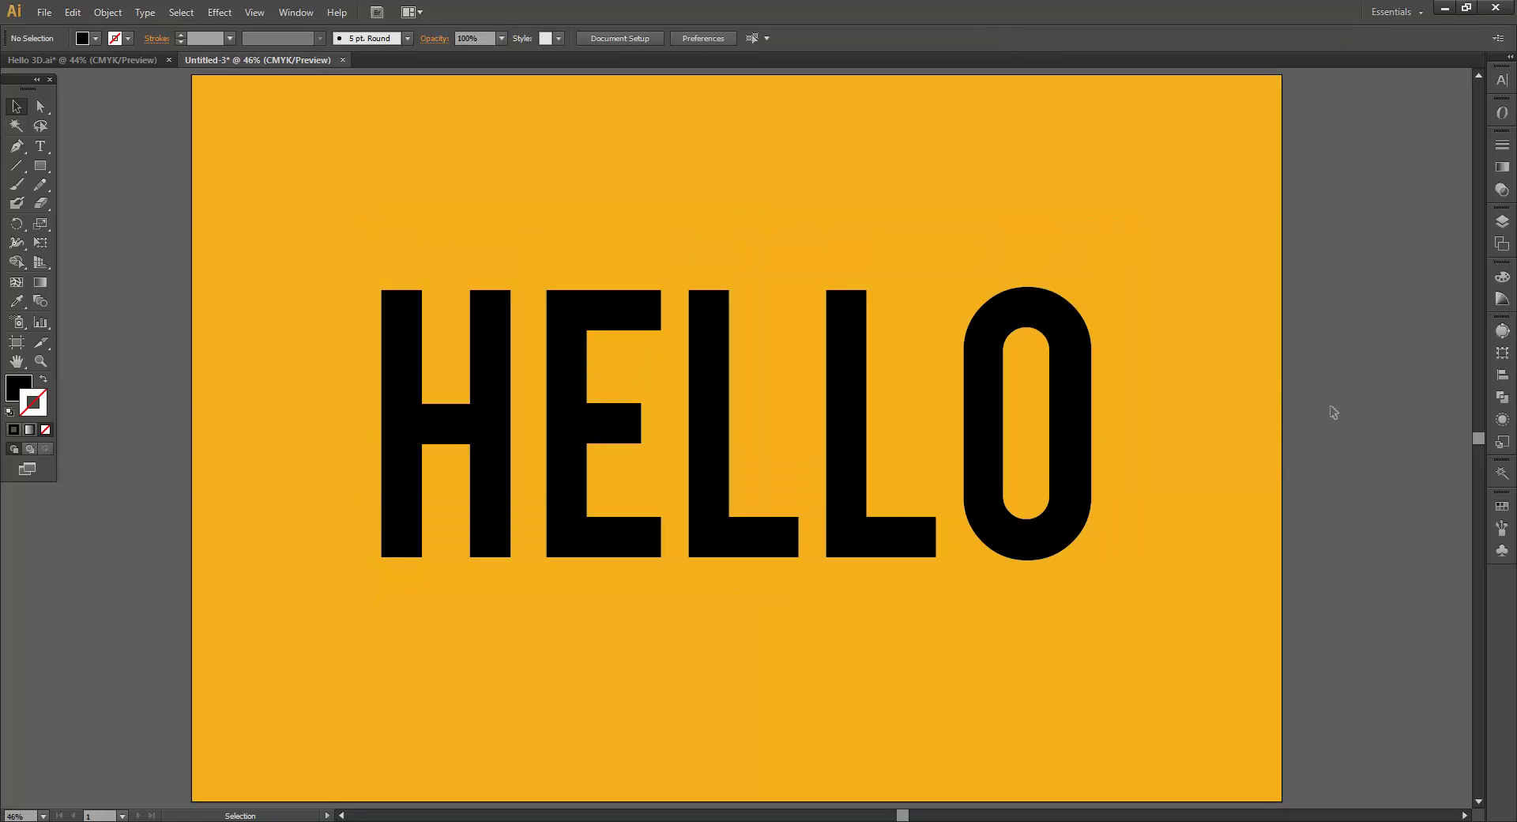
Remove the fill color from the HELLO text and display its Appearance attributes
left_click(840, 489)
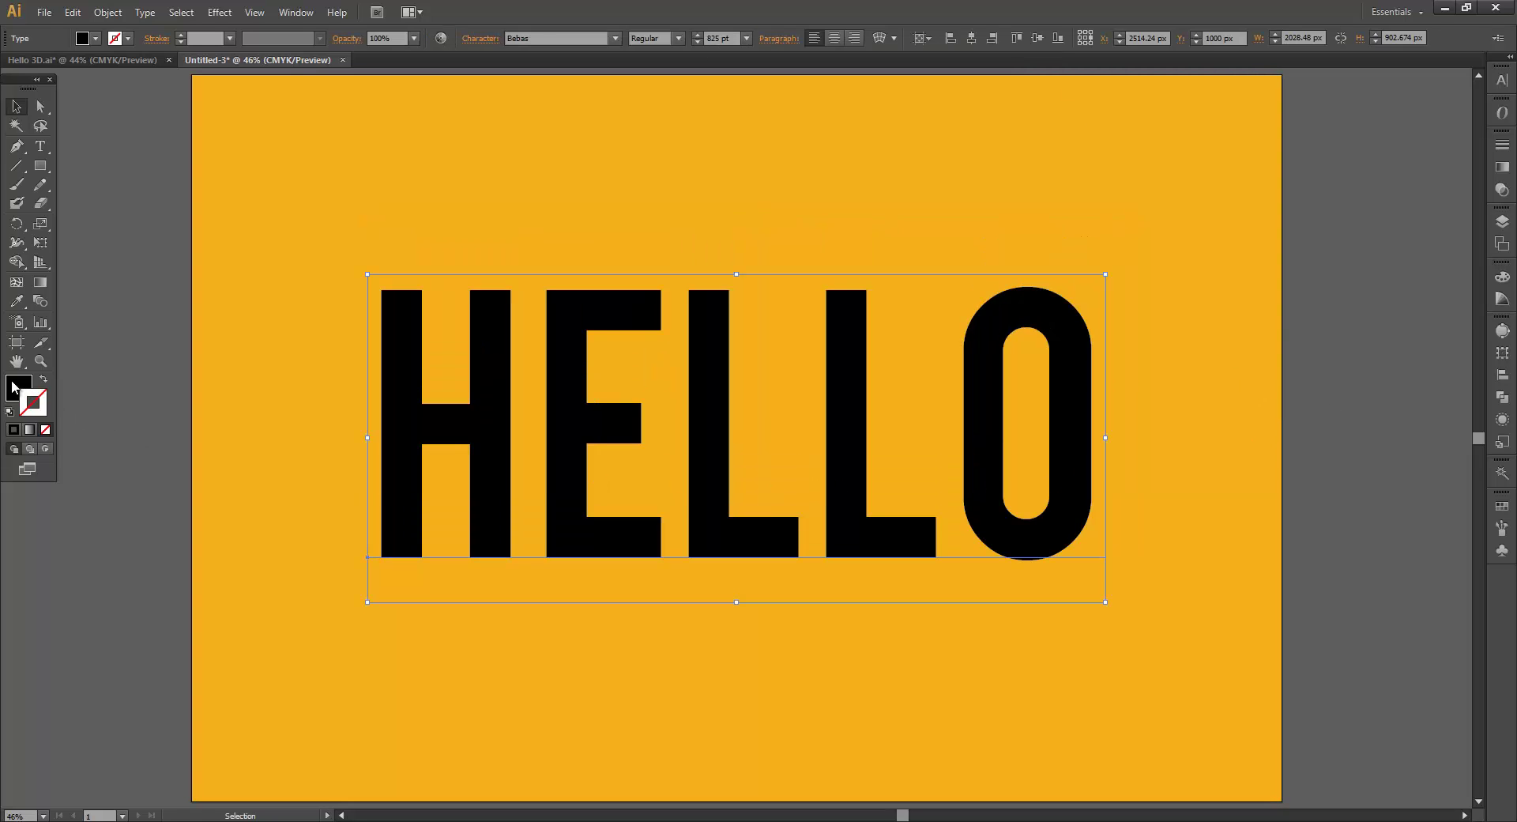
left_click(45, 429)
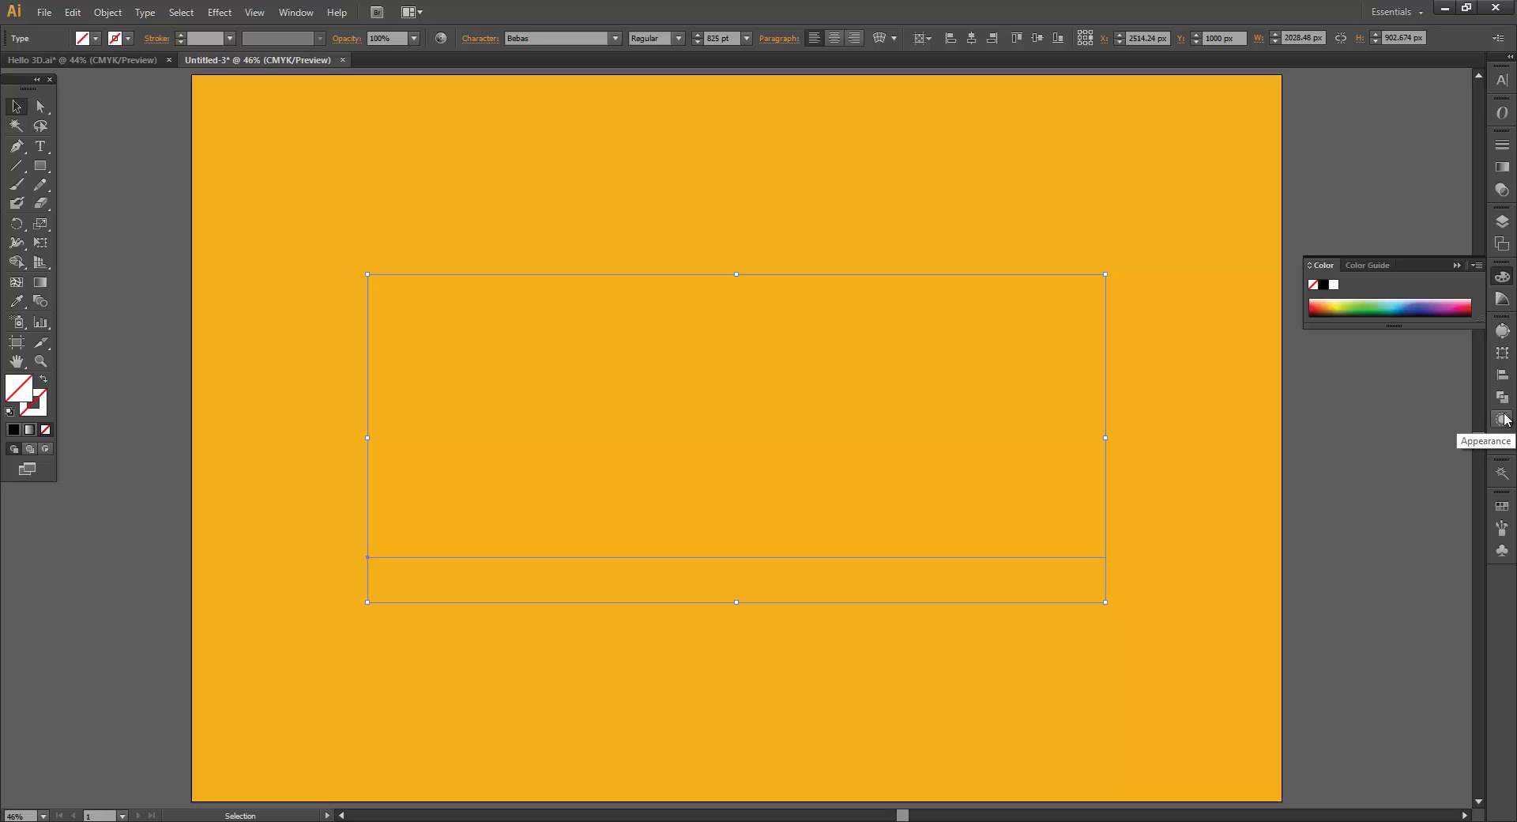
left_click(1504, 421)
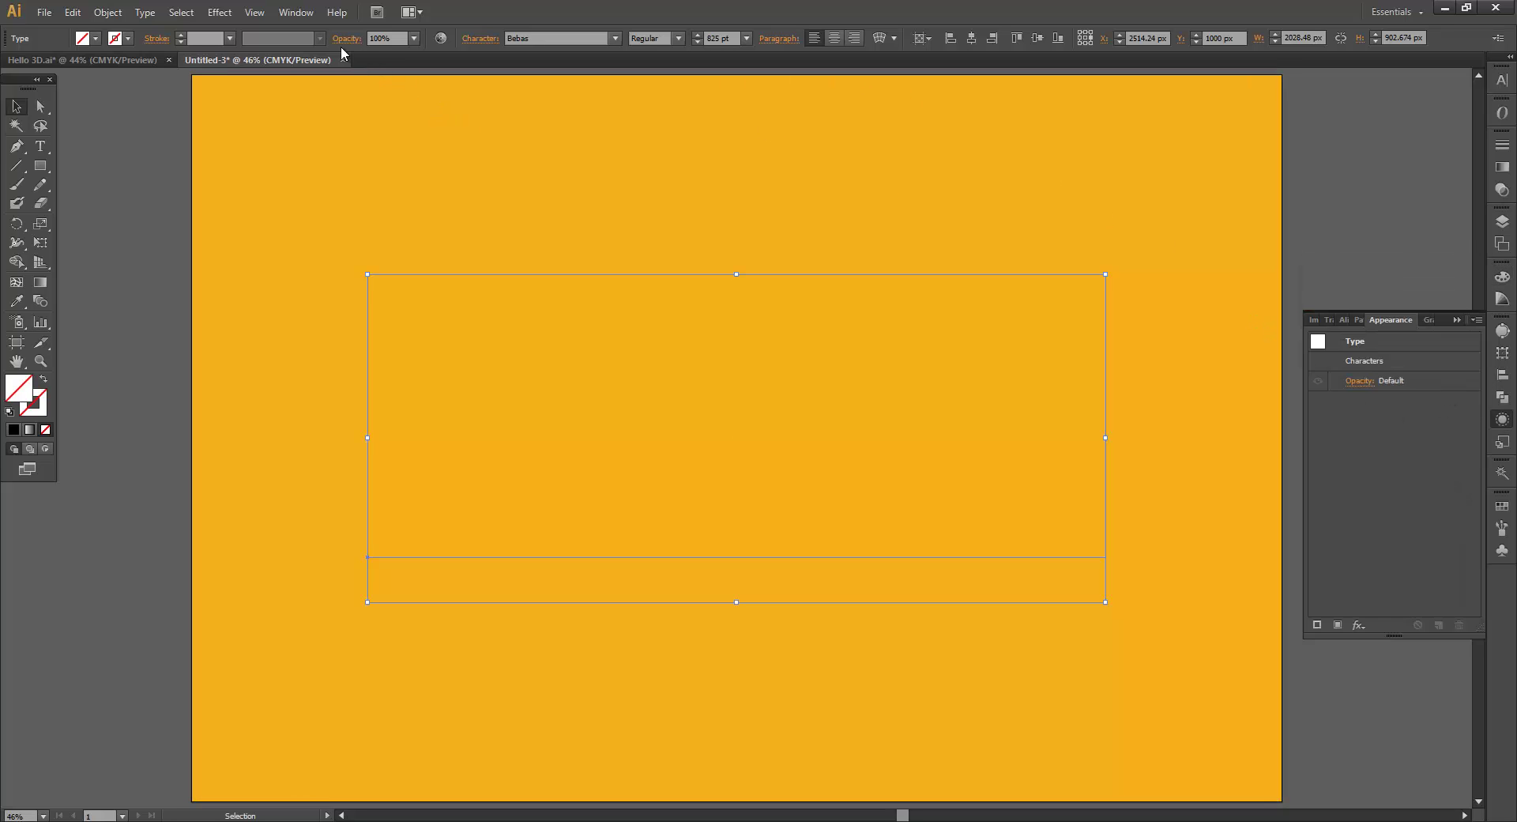
left_click(297, 12)
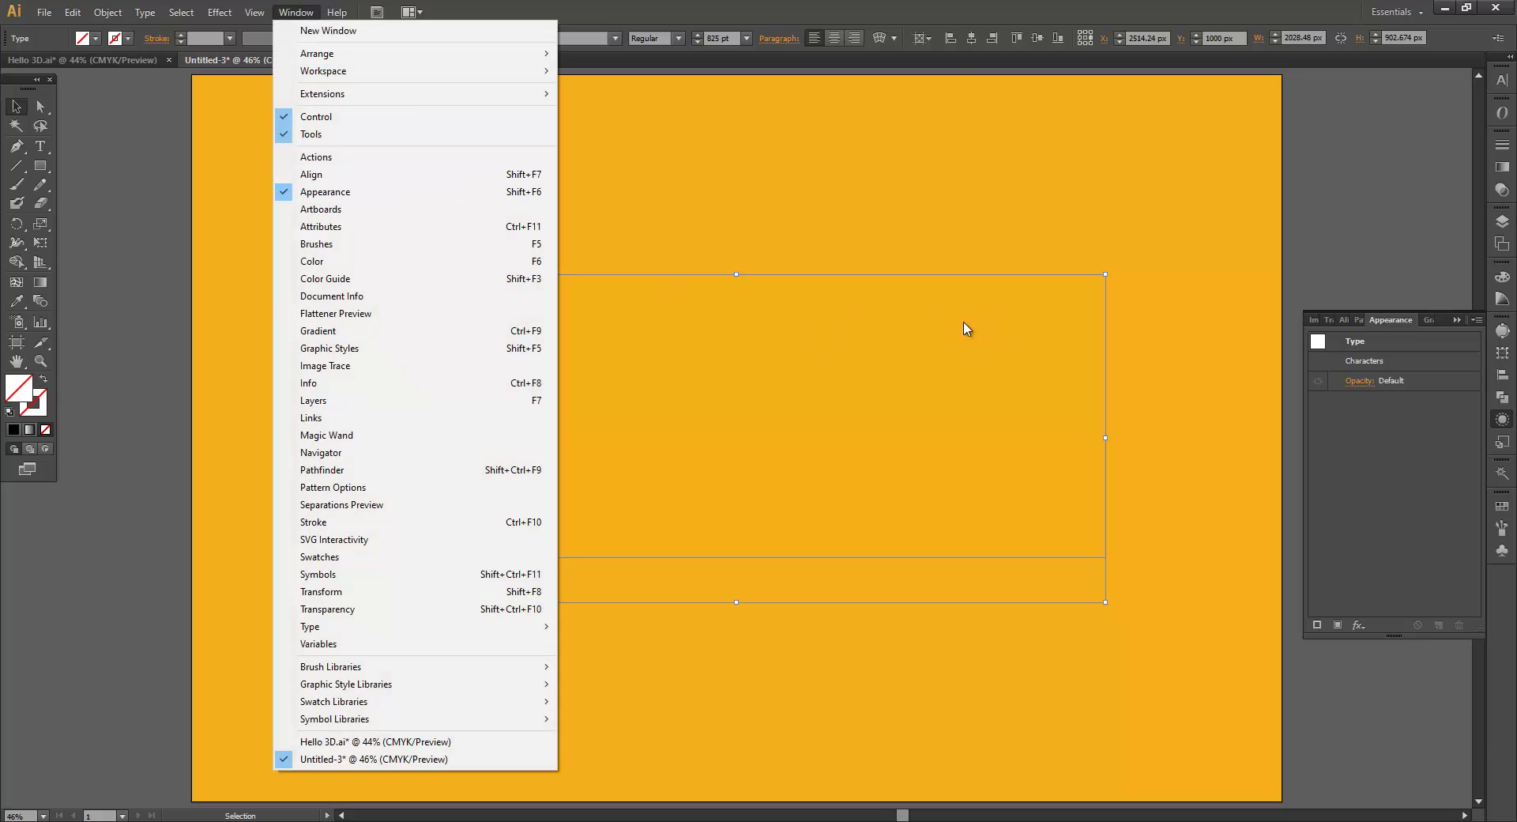
left_click(1021, 15)
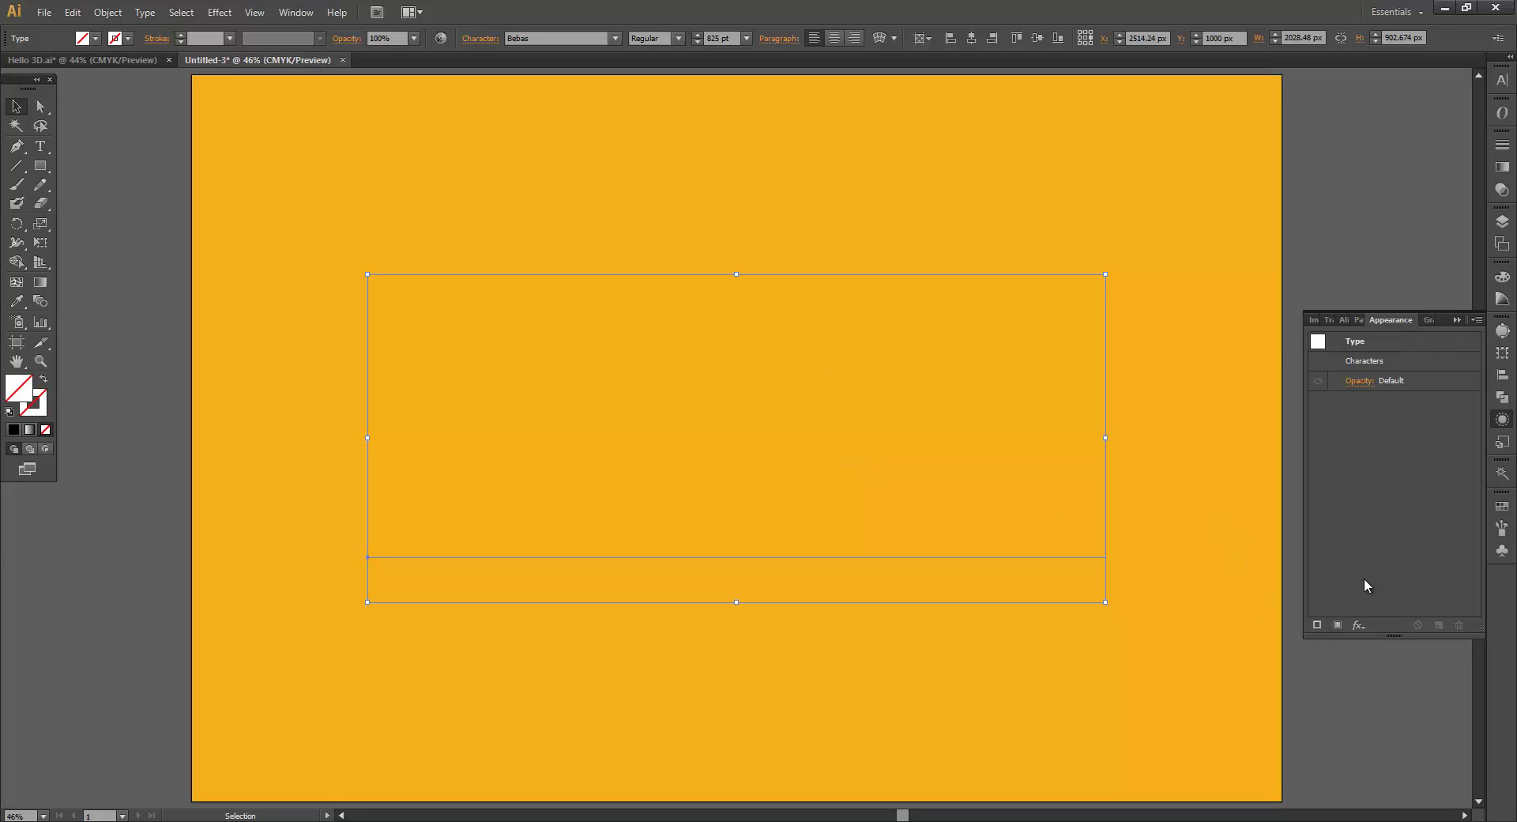
Add two strokes to the HELLO text and make the upper one white with a 10 pt weight
left_click(1317, 625)
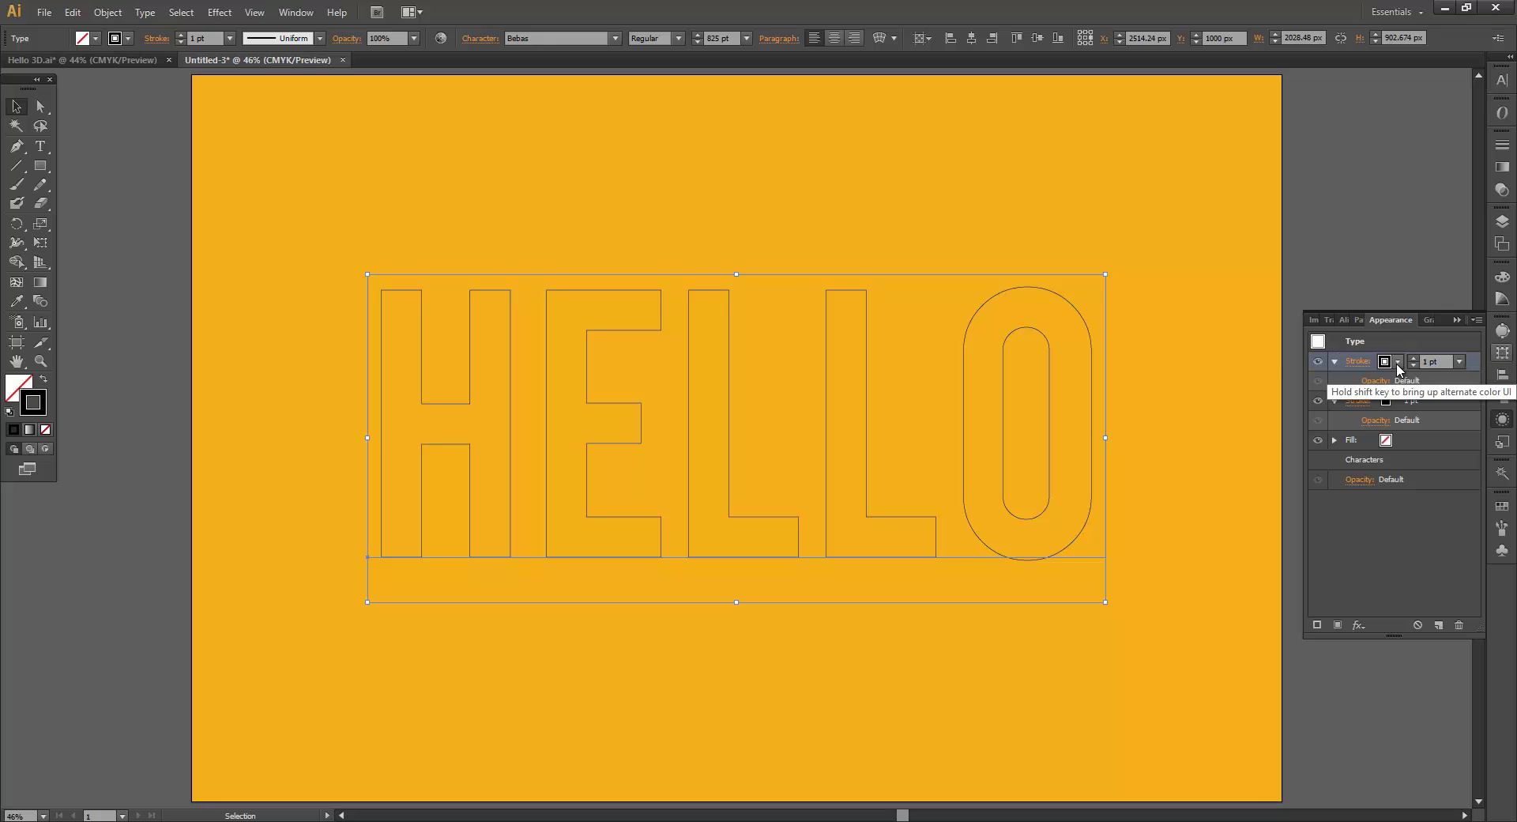
left_click(1397, 363)
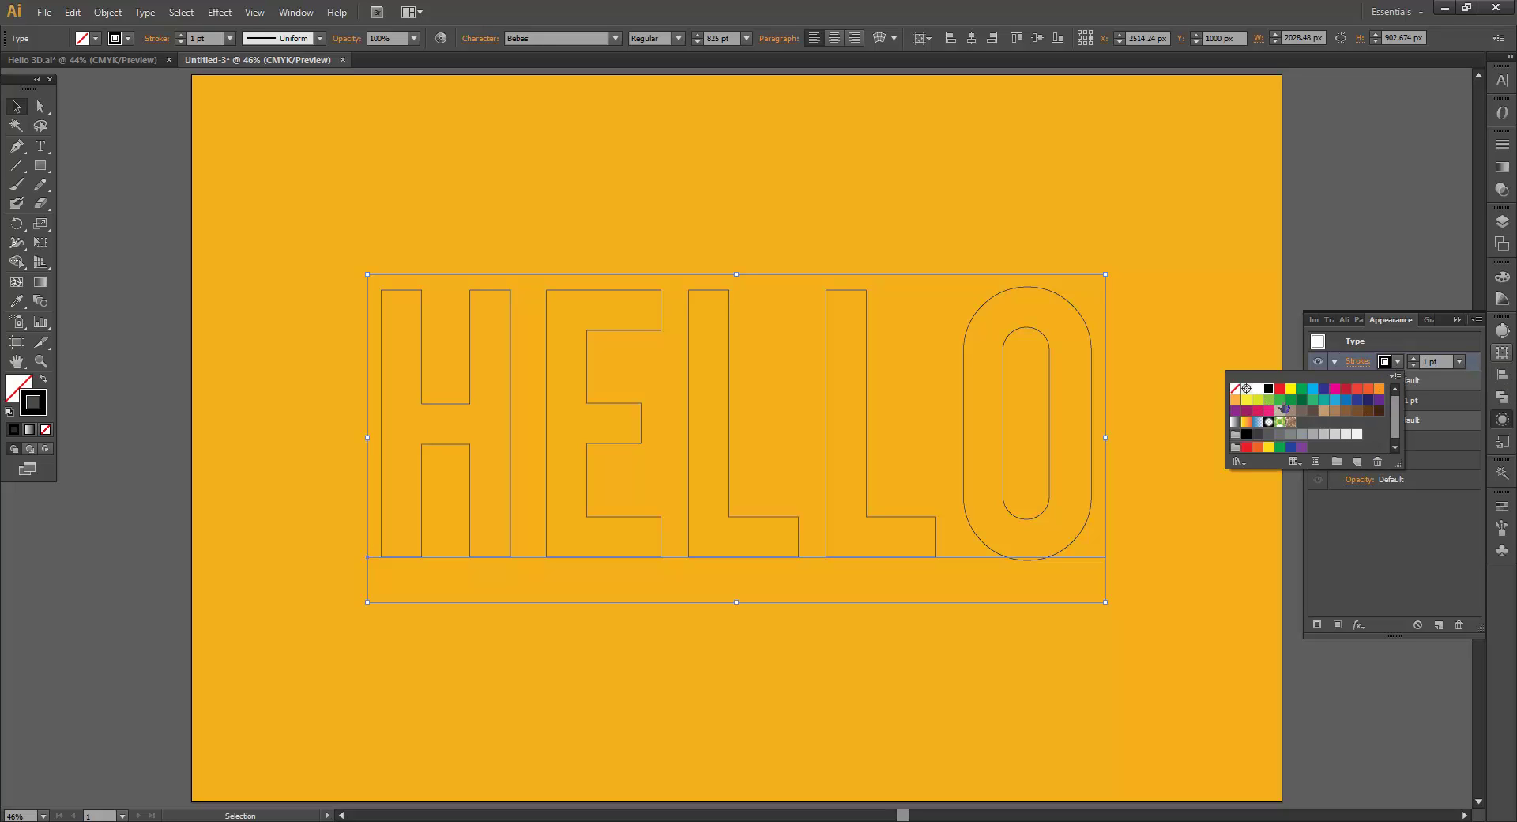
left_click(1258, 388)
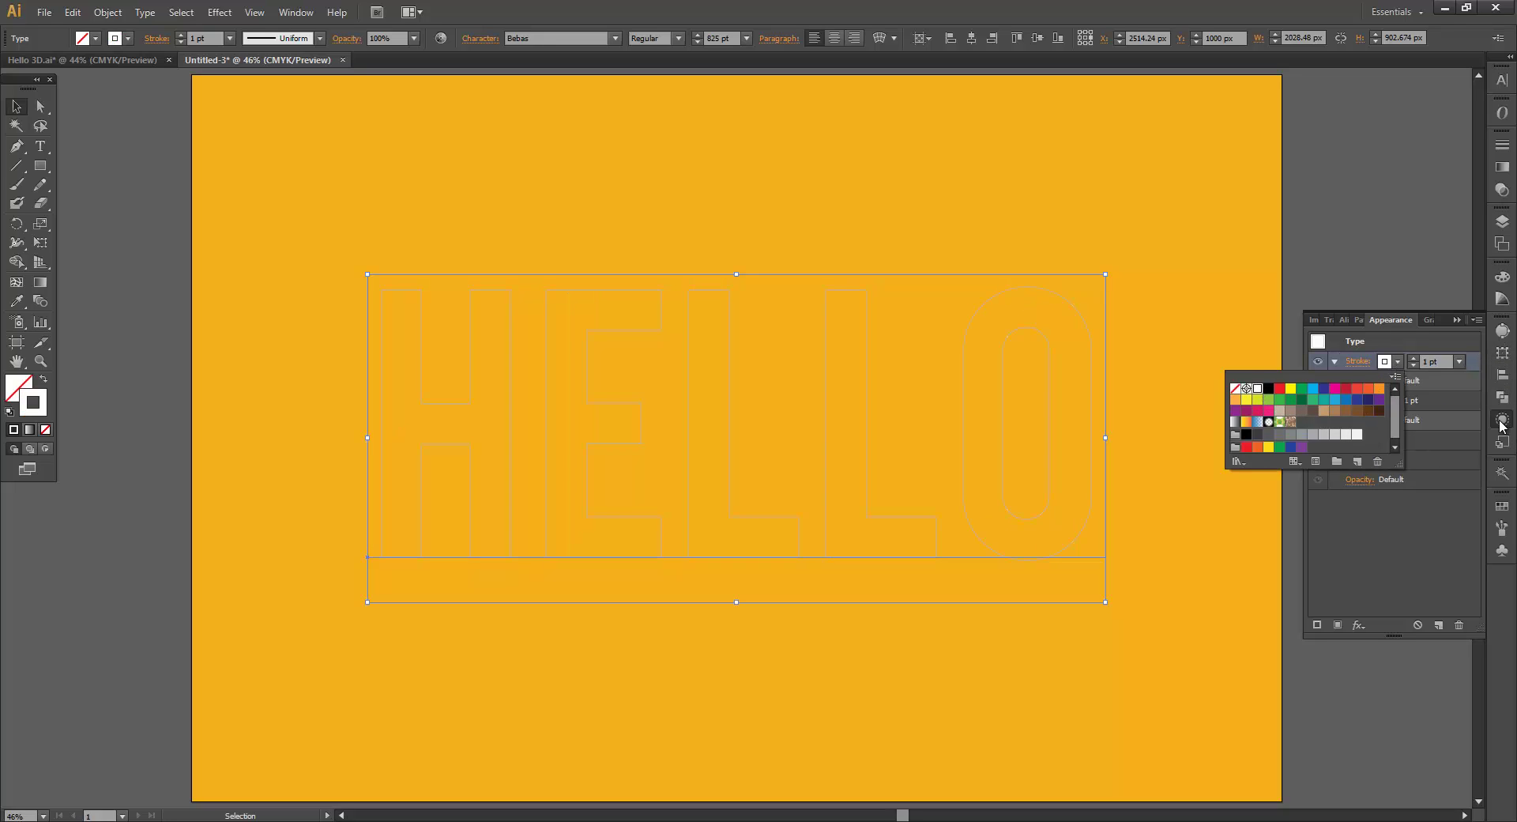
left_click(1460, 363)
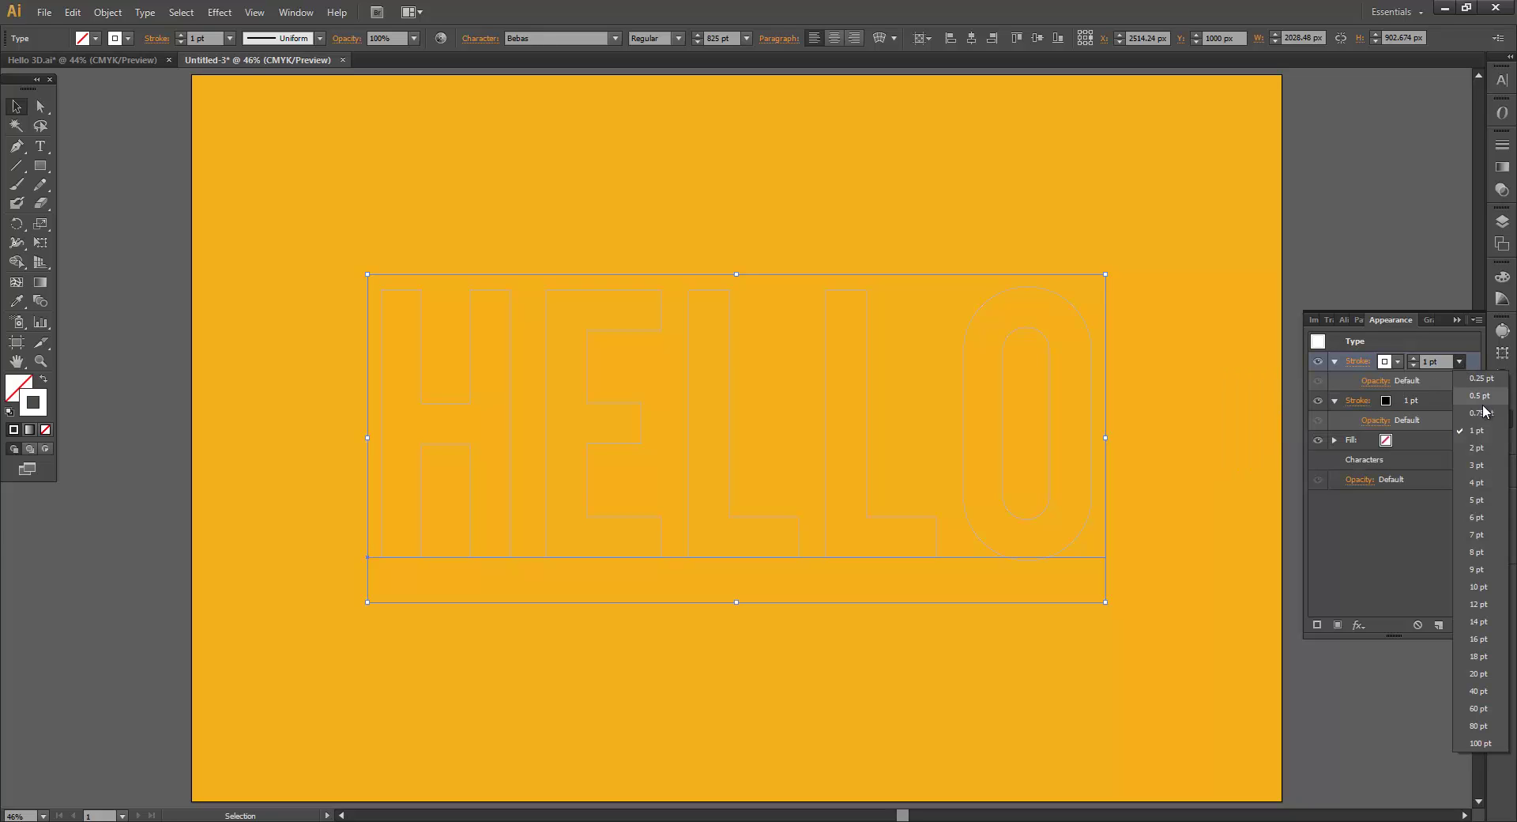
left_click(1478, 588)
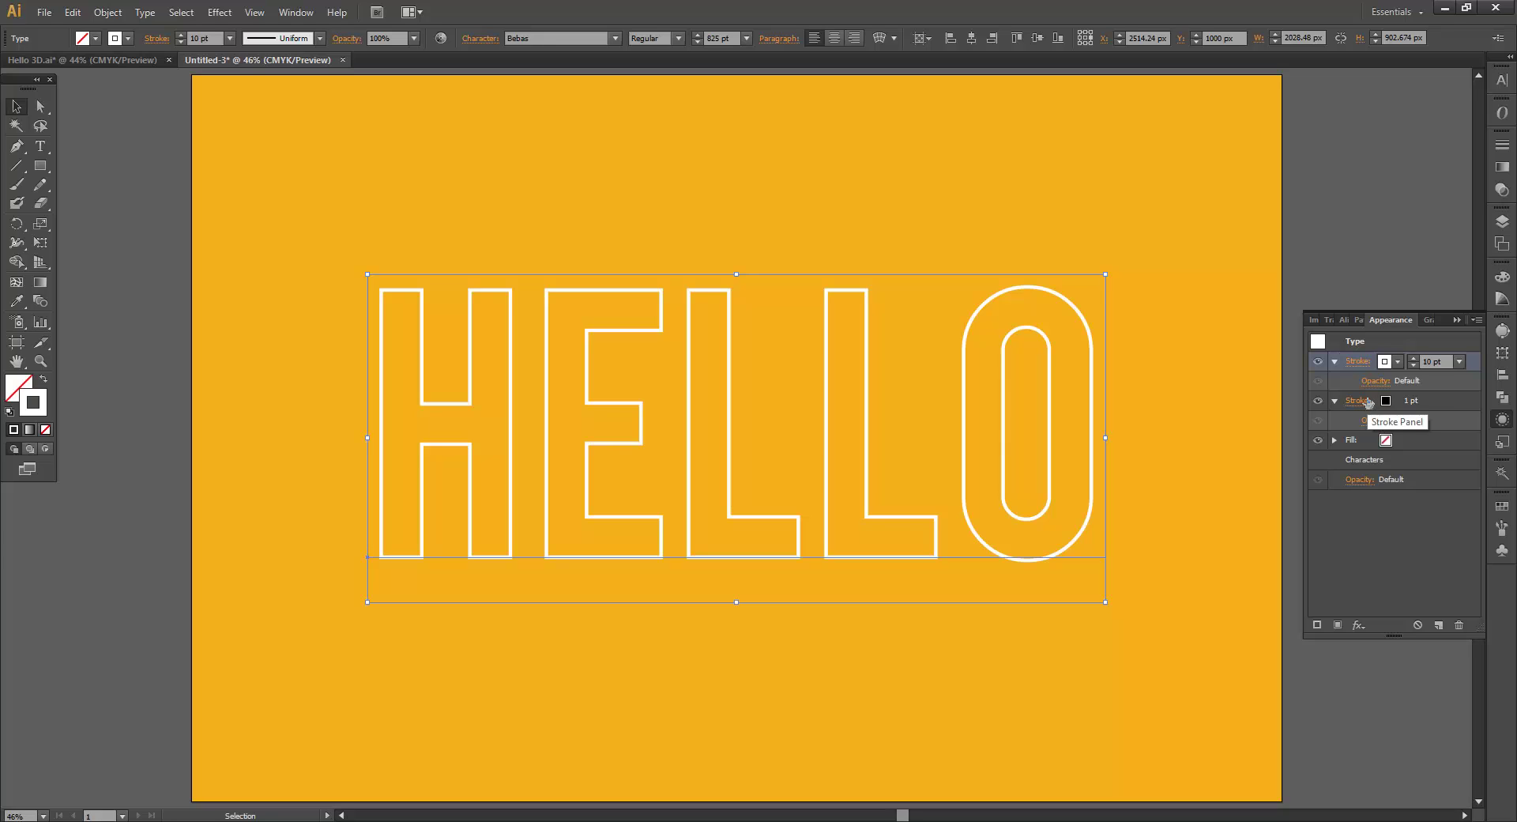
Set the HELLO text's second stroke to light gray with a 10 pt weight
left_click(1335, 361)
left_click(1359, 382)
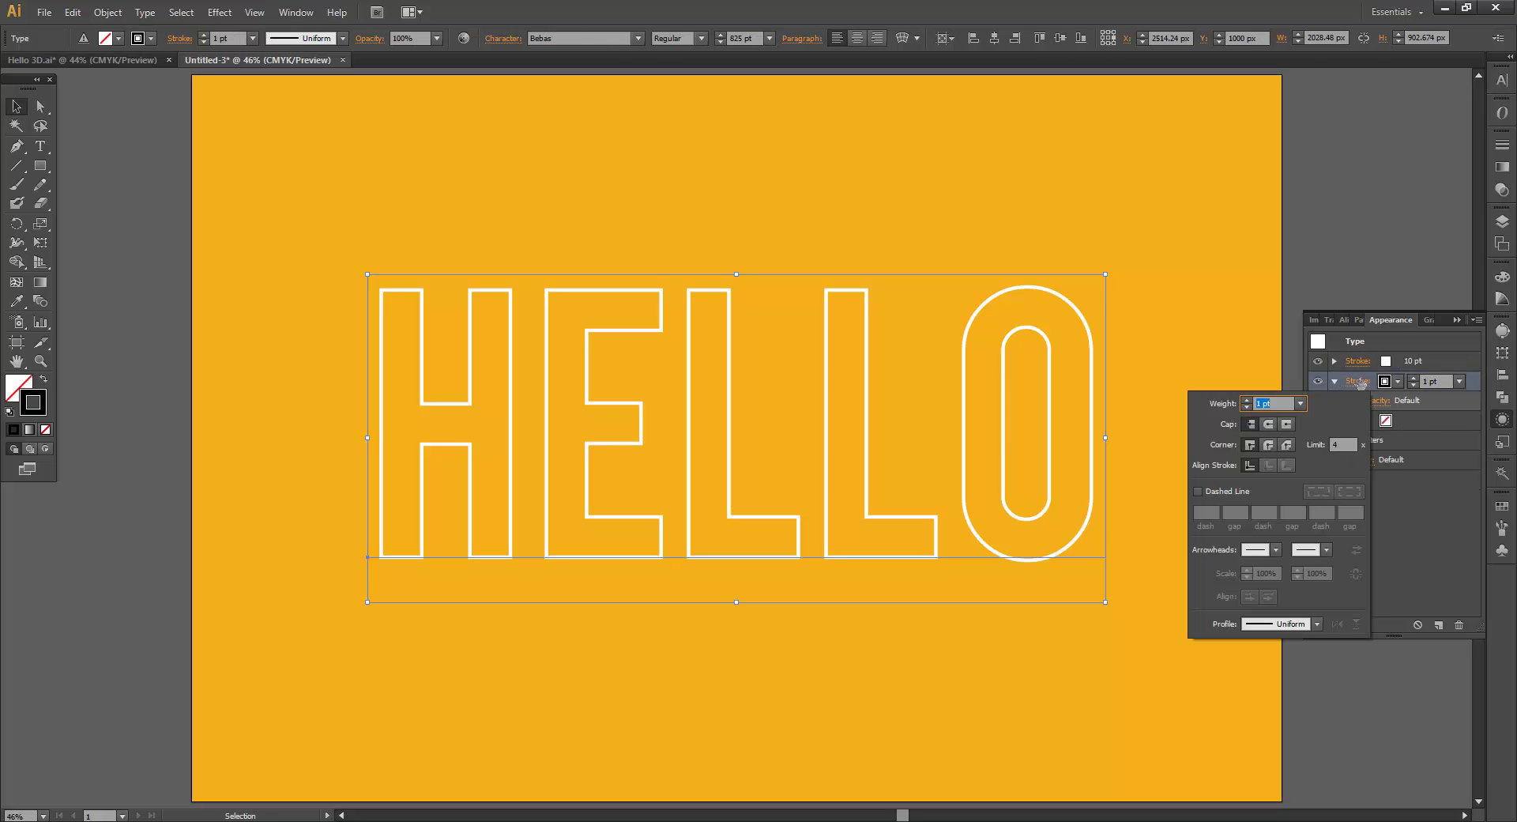
left_click(1397, 382)
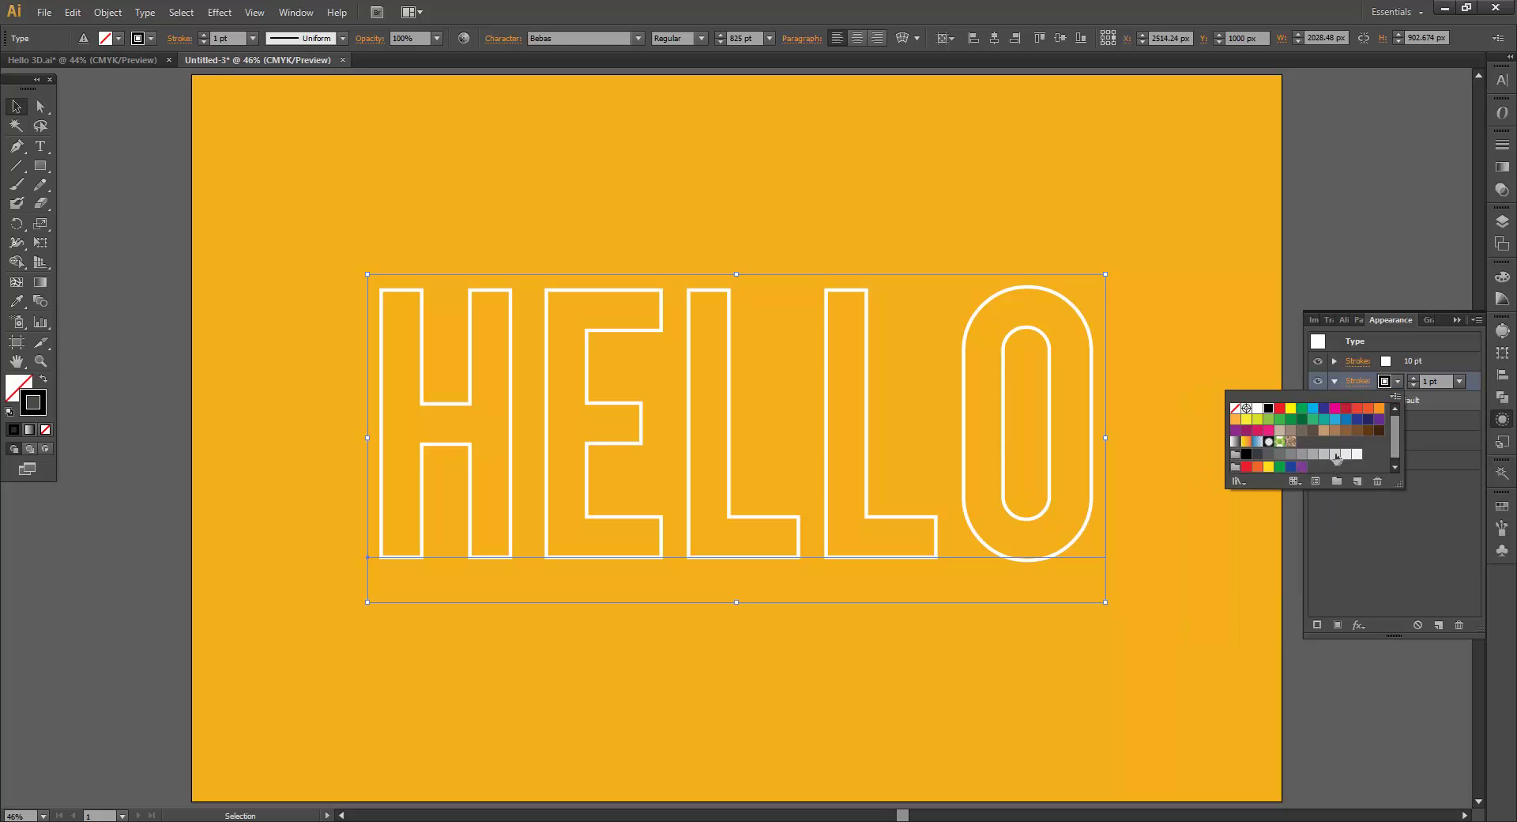
left_click(1326, 455)
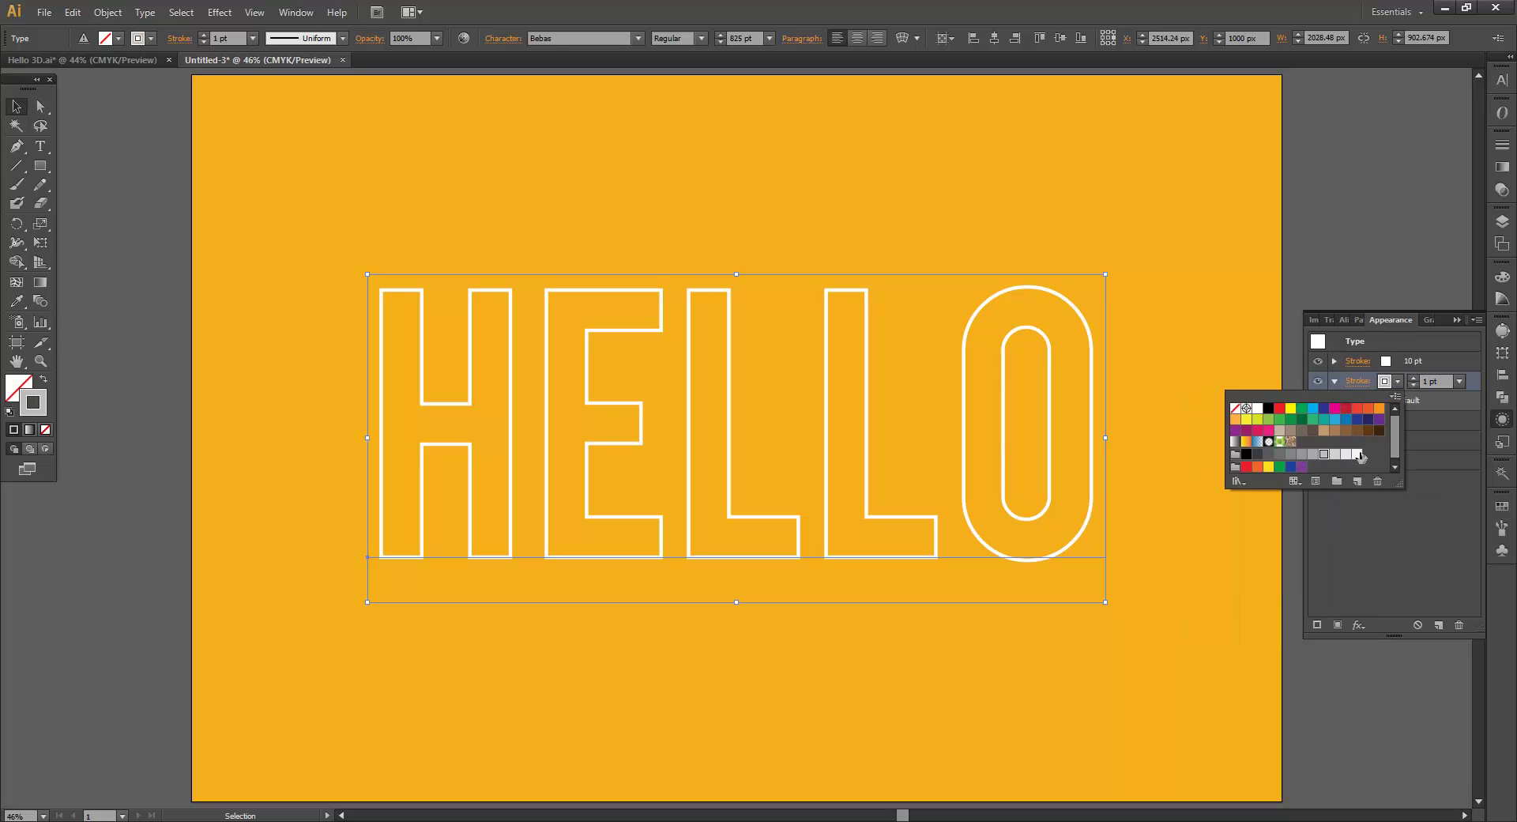
left_click(1443, 549)
left_click(1443, 381)
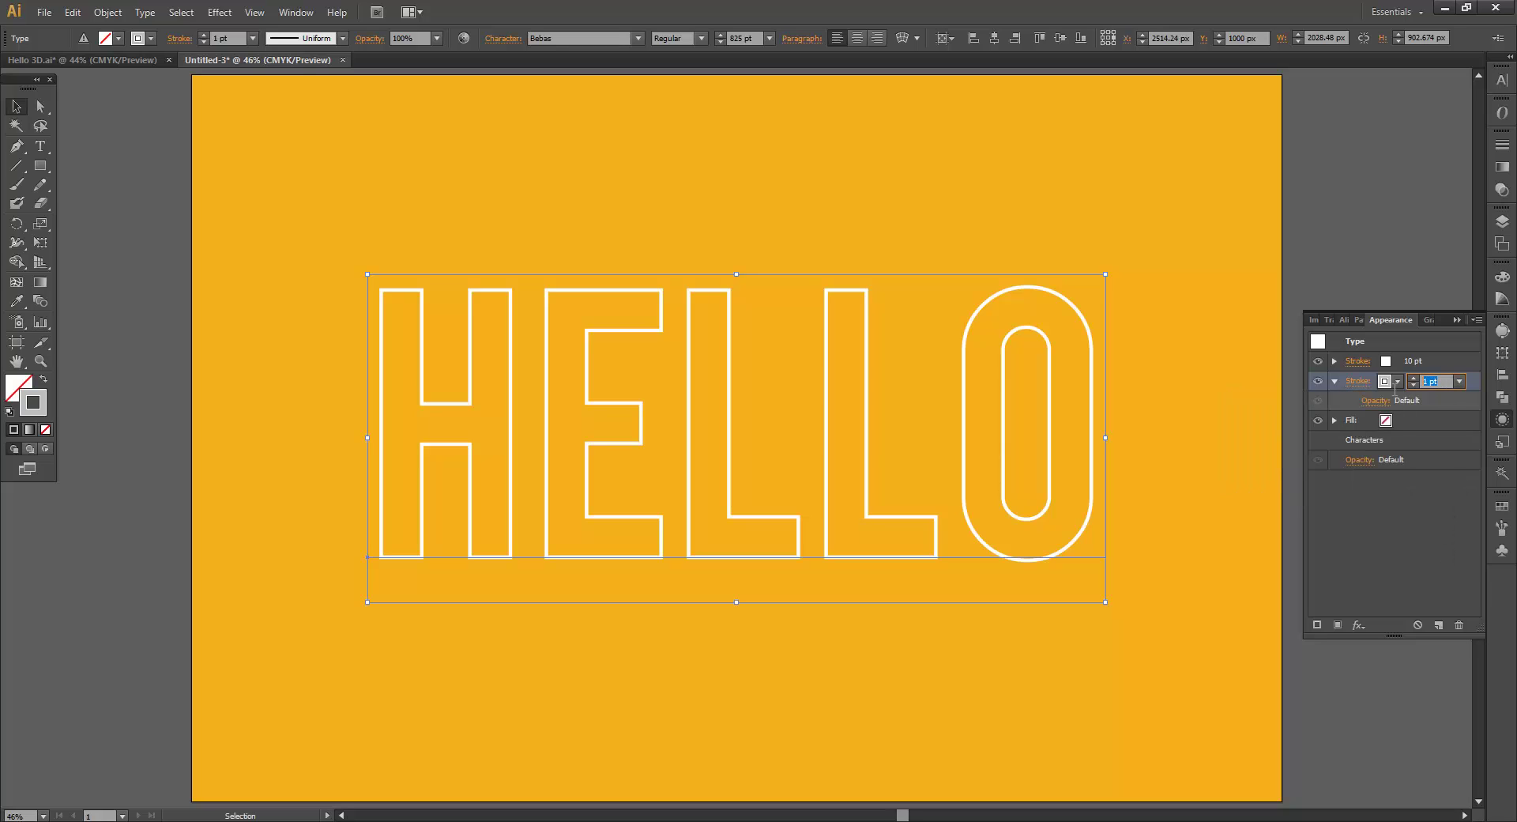
type("1")
key("Return")
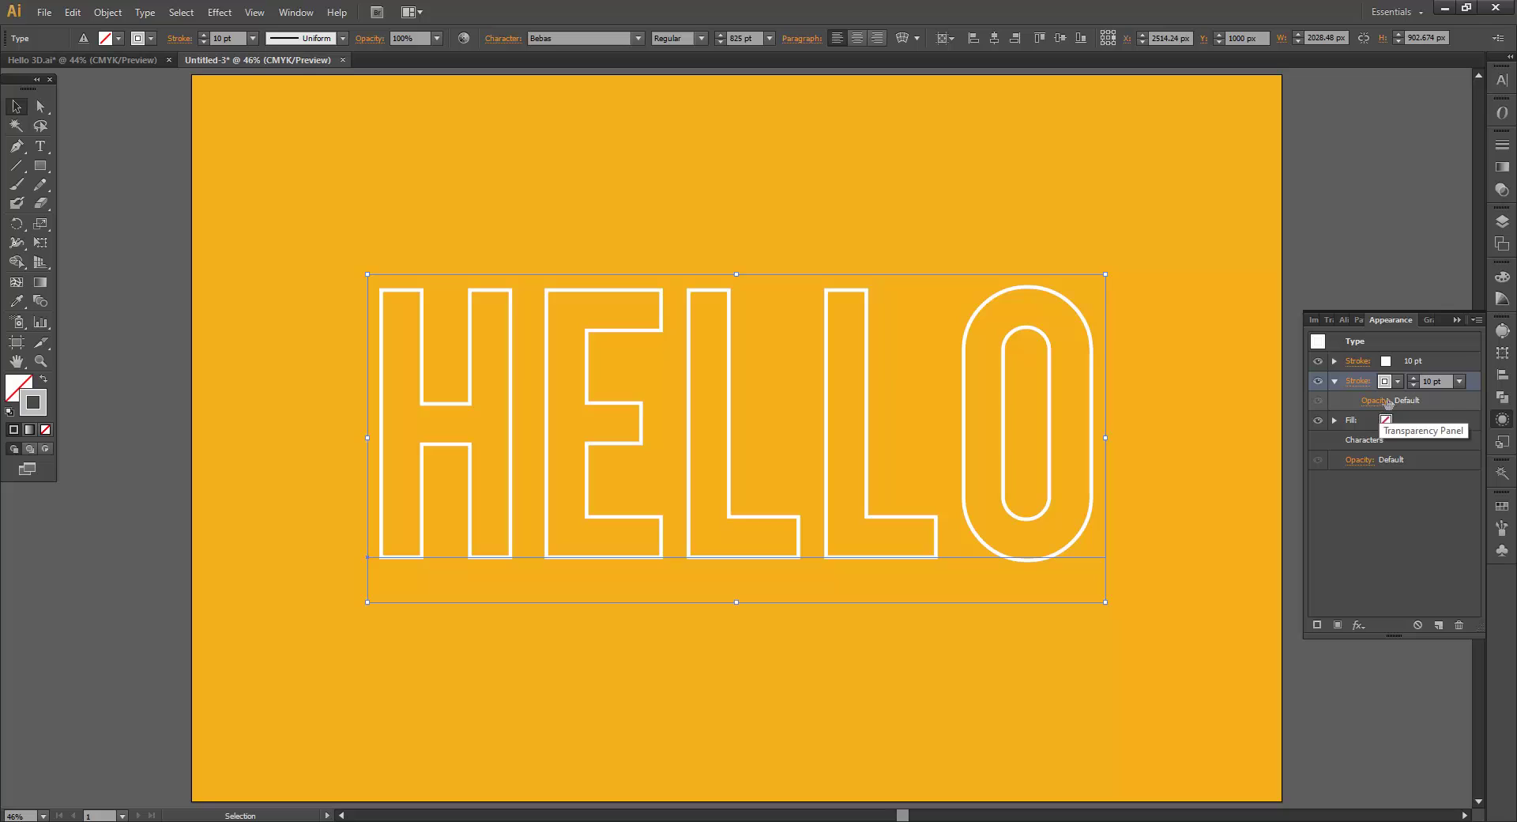
left_click(1334, 382)
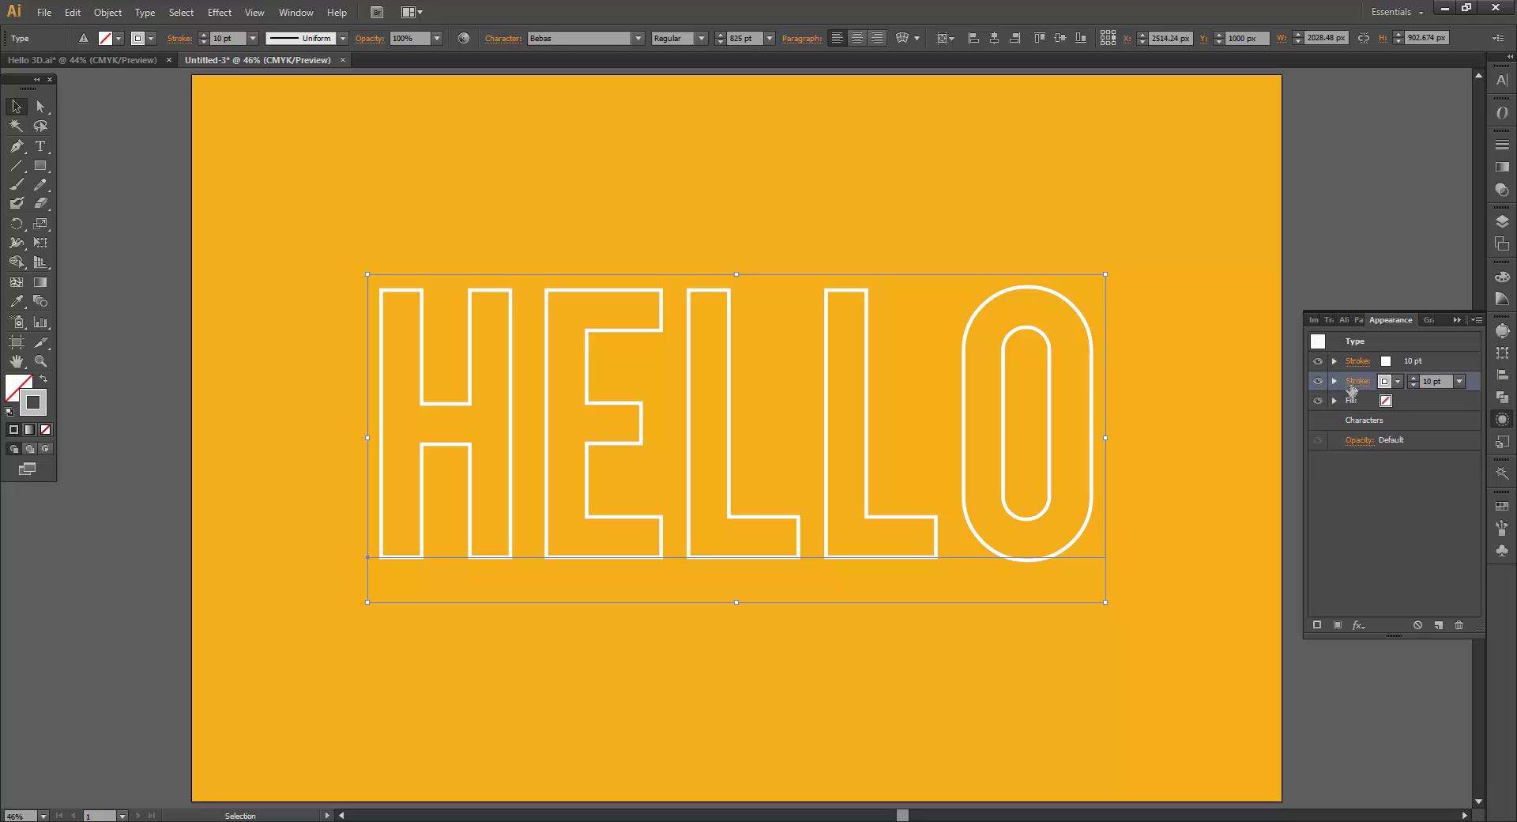
Apply a Transform effect to the light gray stroke with 1 px horizontal and vertical moves and 30 copies
left_click(1360, 625)
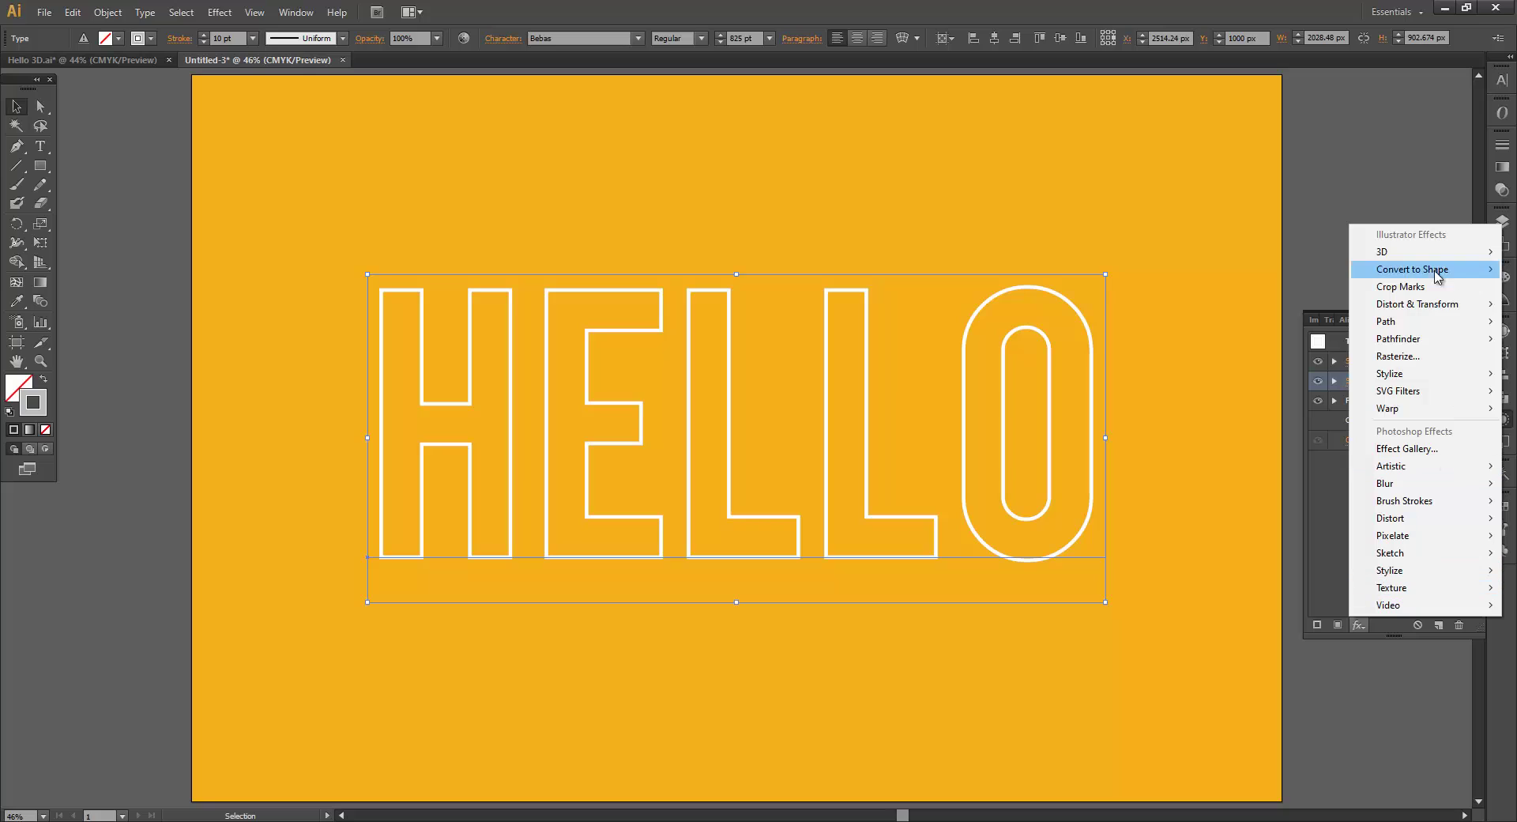
mouse_move(1404, 312)
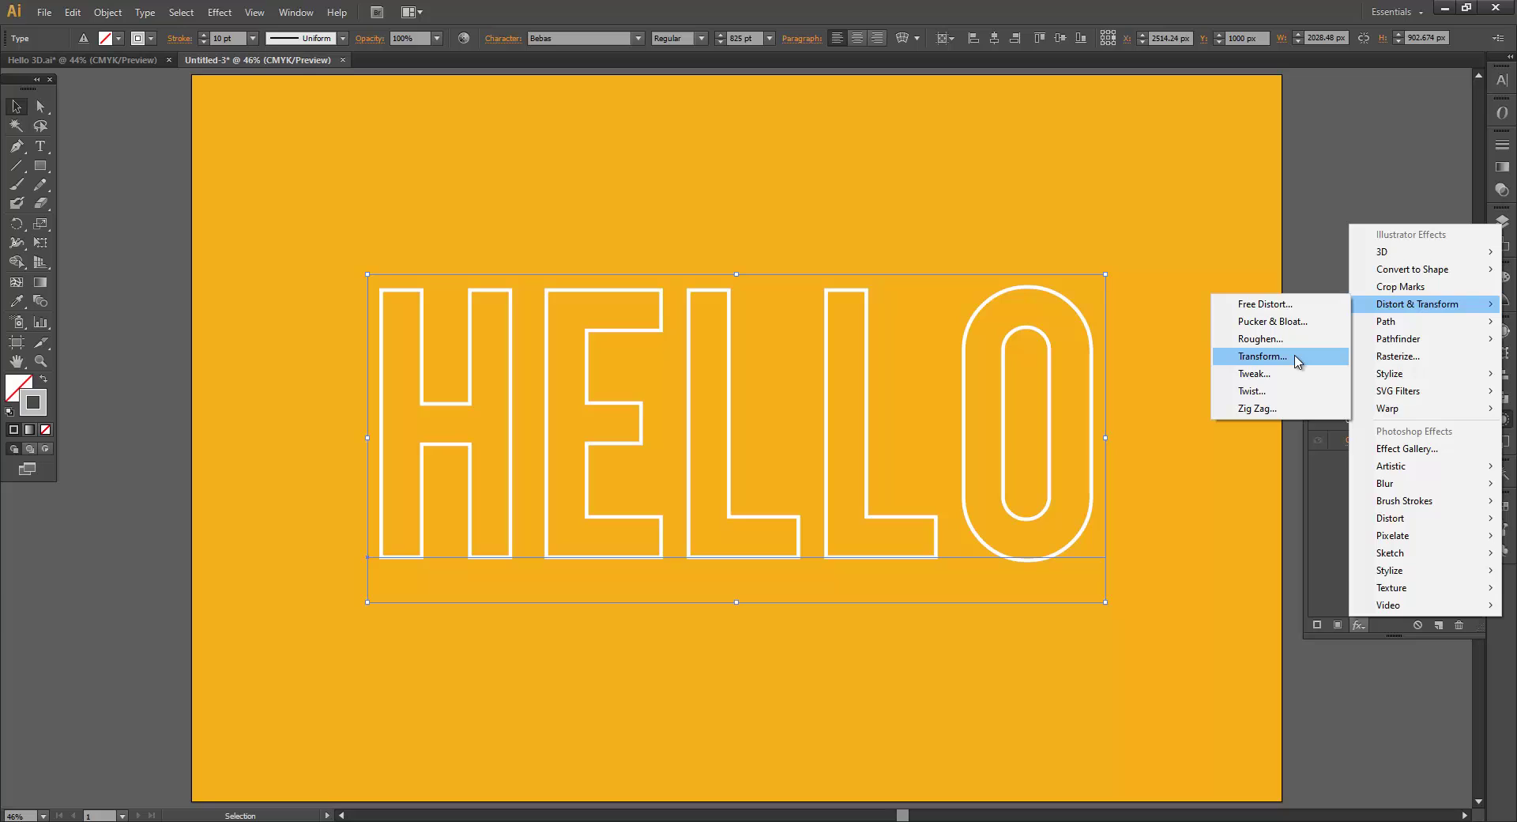
left_click(1263, 356)
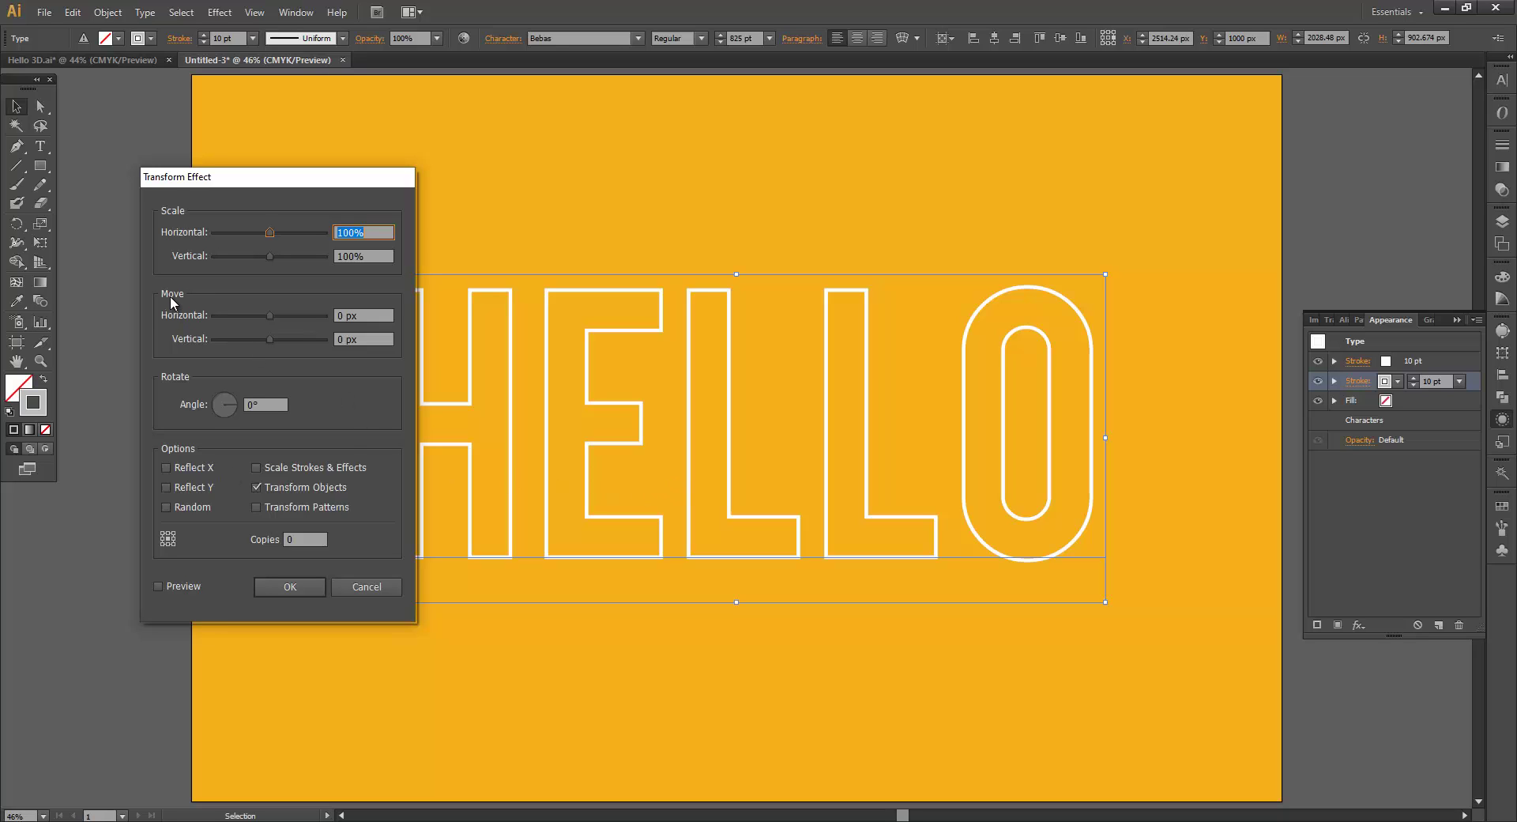
left_click(368, 317)
type("1")
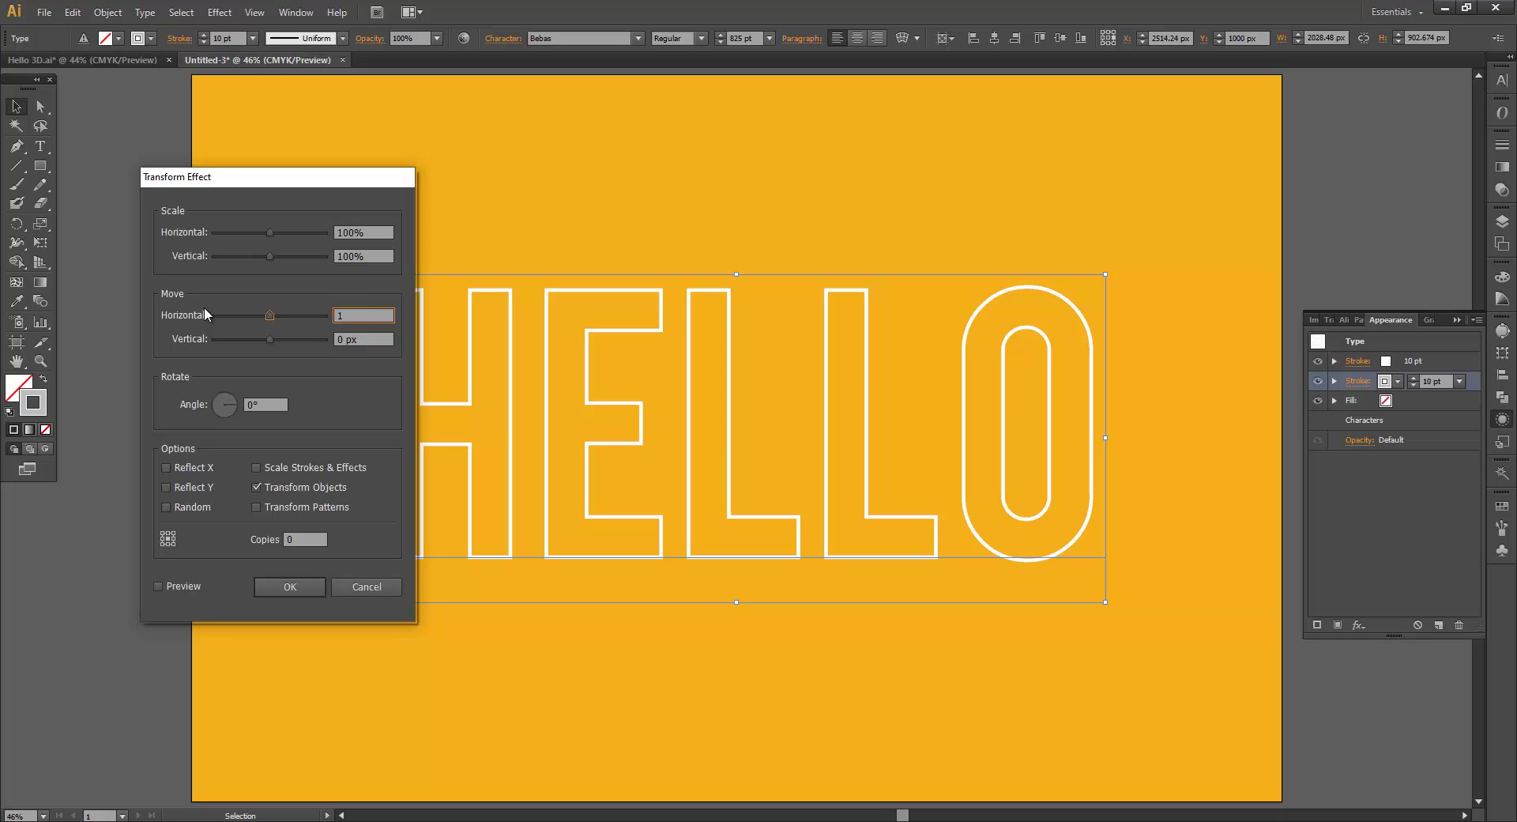
key("Tab")
type("1")
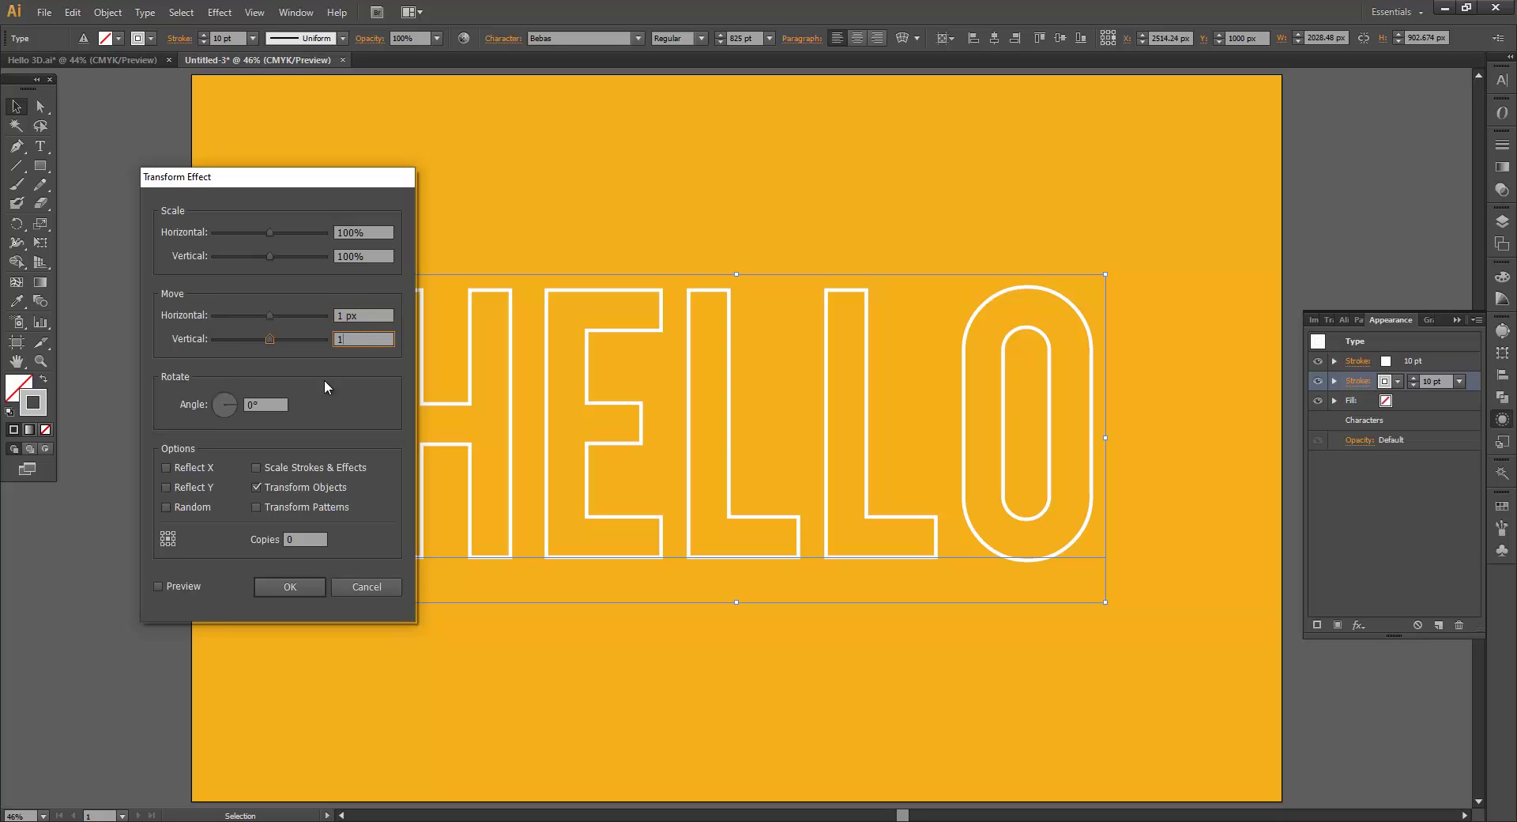
left_click(291, 540)
type("30")
left_click(197, 589)
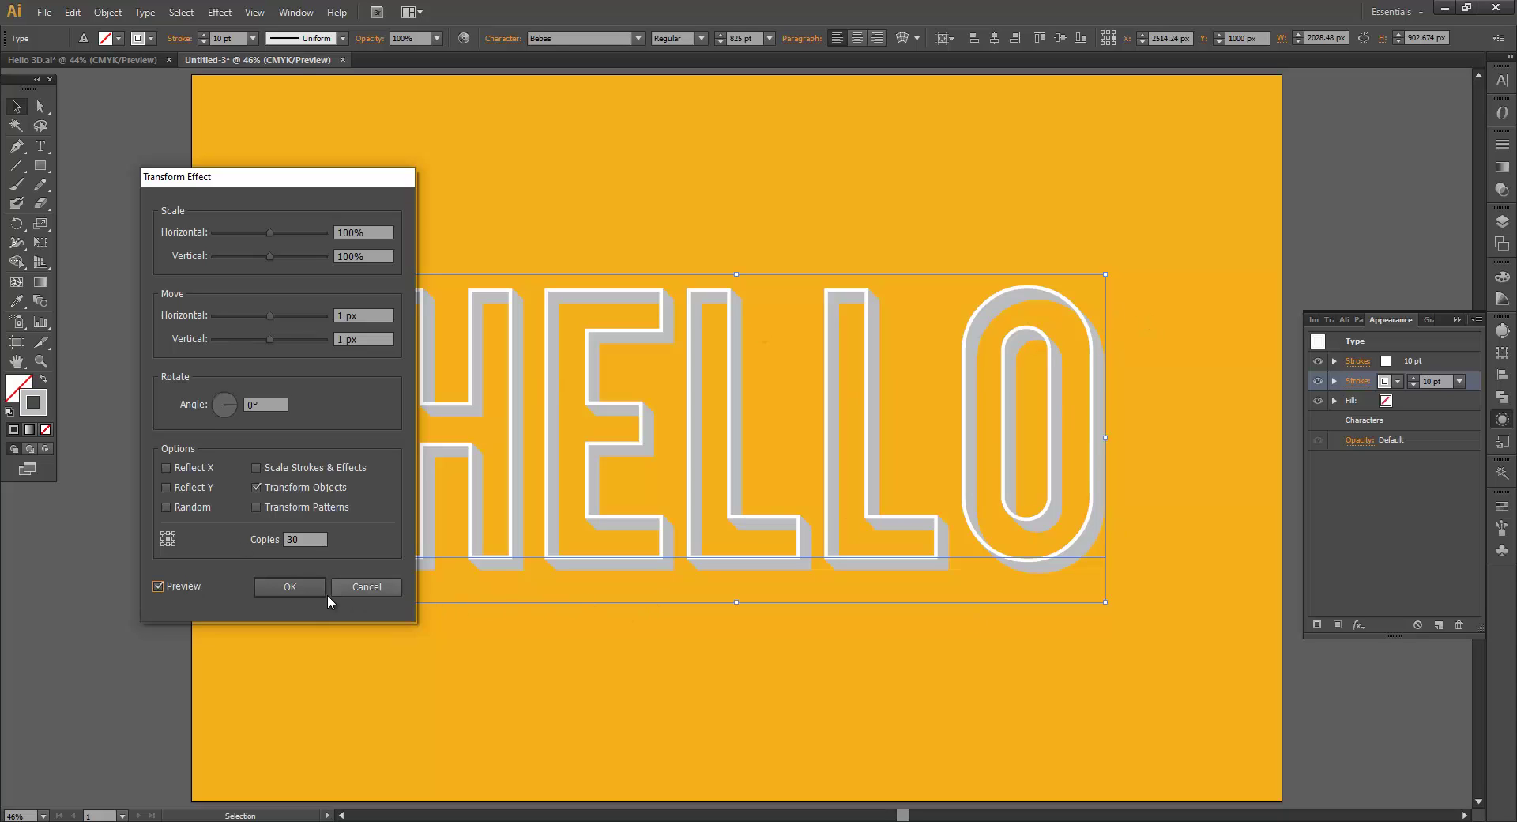
left_click(299, 589)
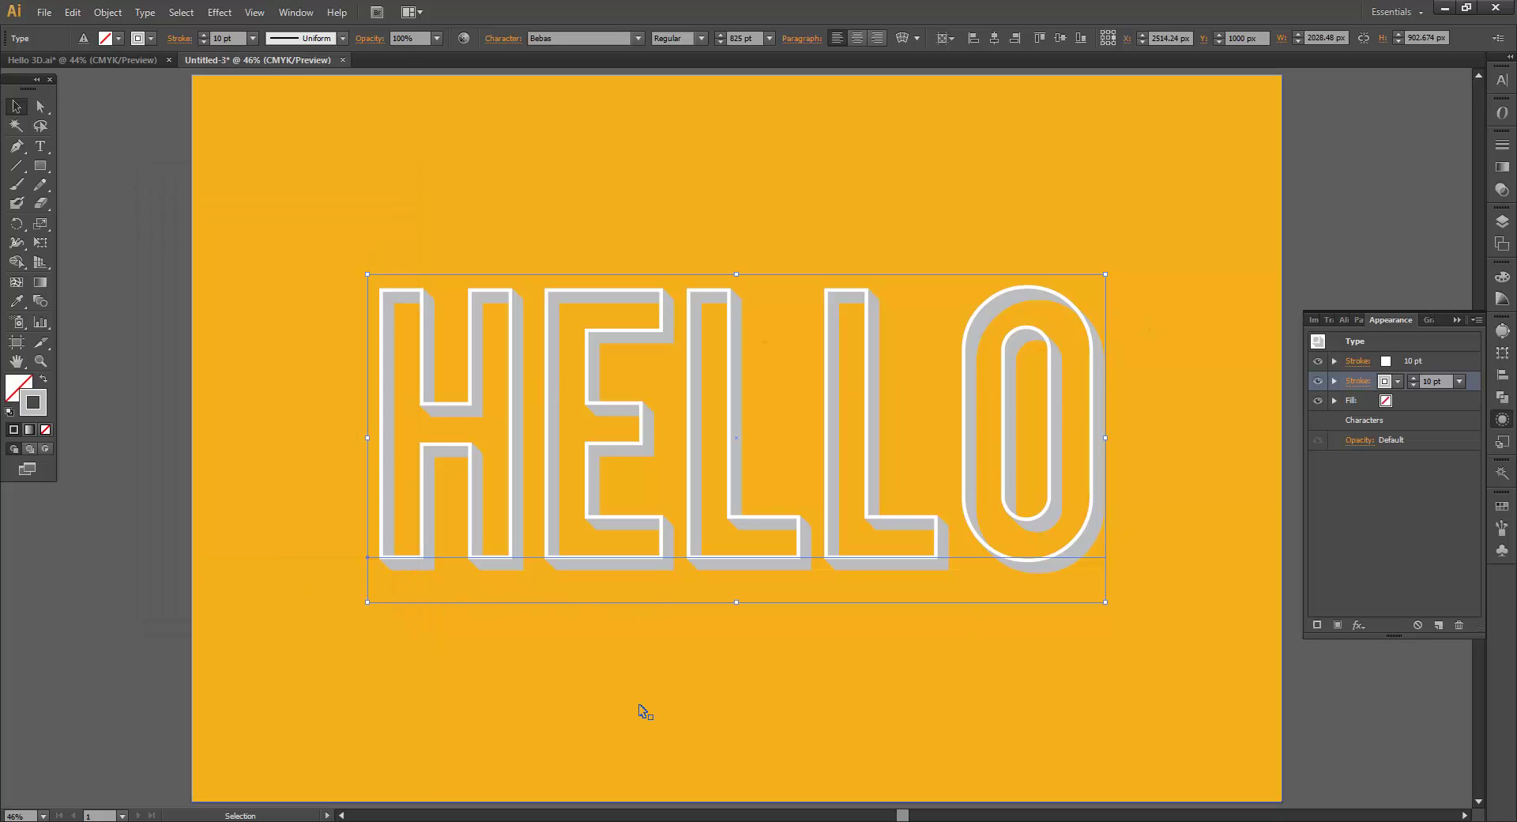
Set the HELLO text's fill color to white and deselect the text
left_click(1357, 400)
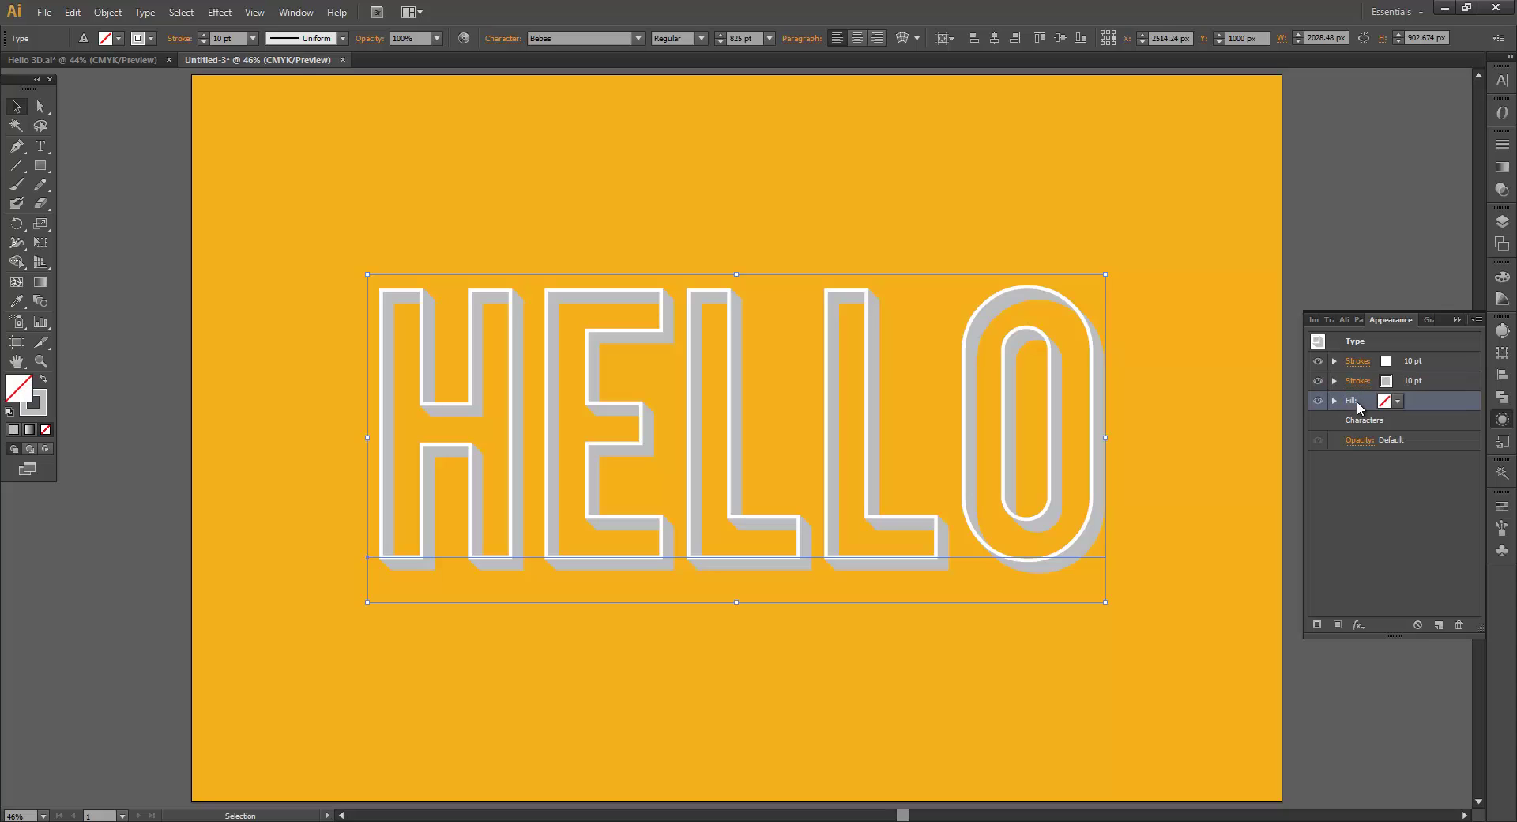
left_click(1396, 402)
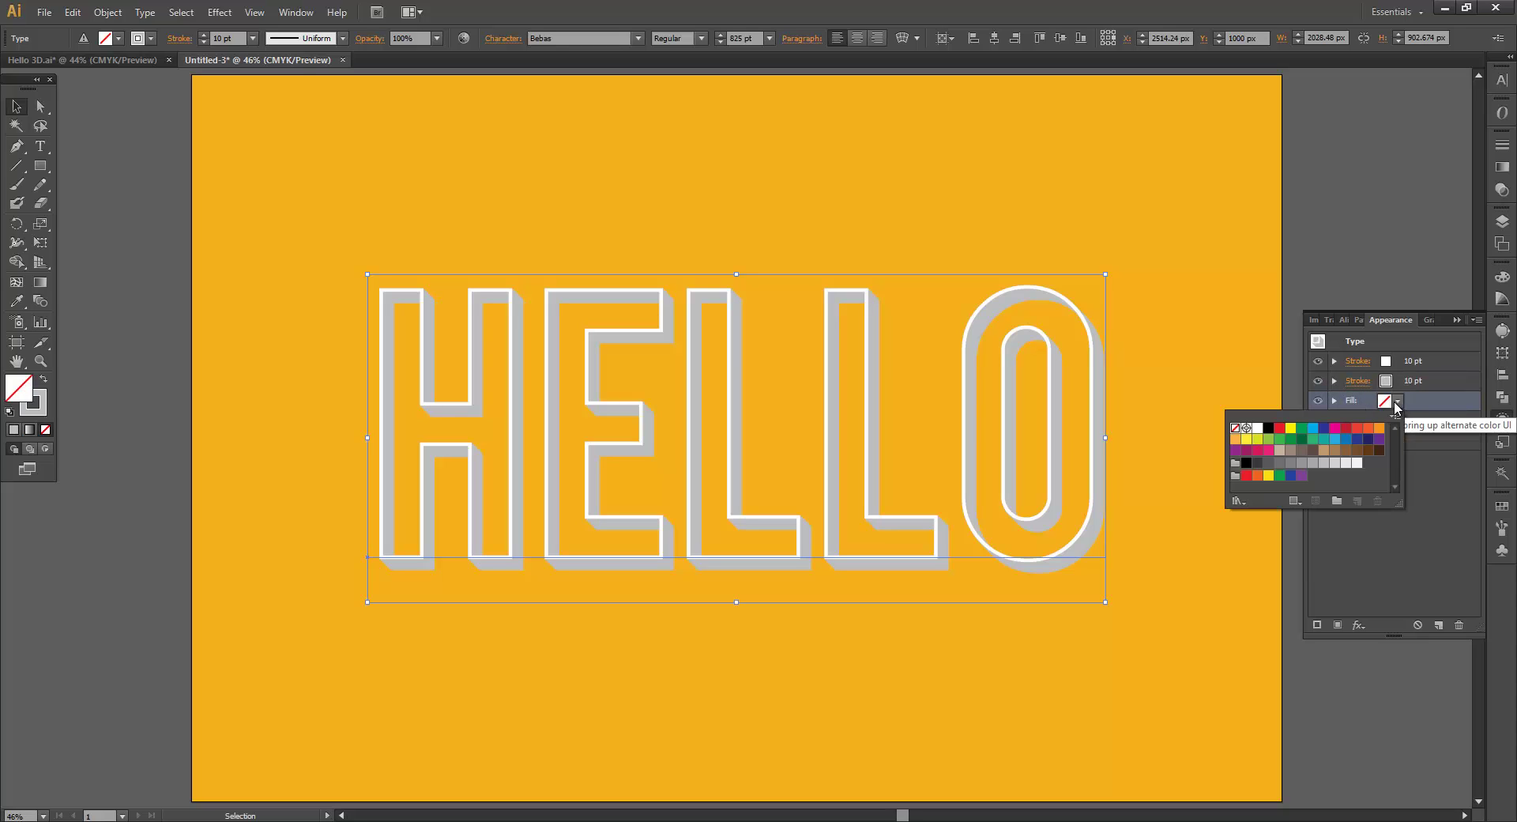
left_click(1257, 428)
left_click(1114, 395)
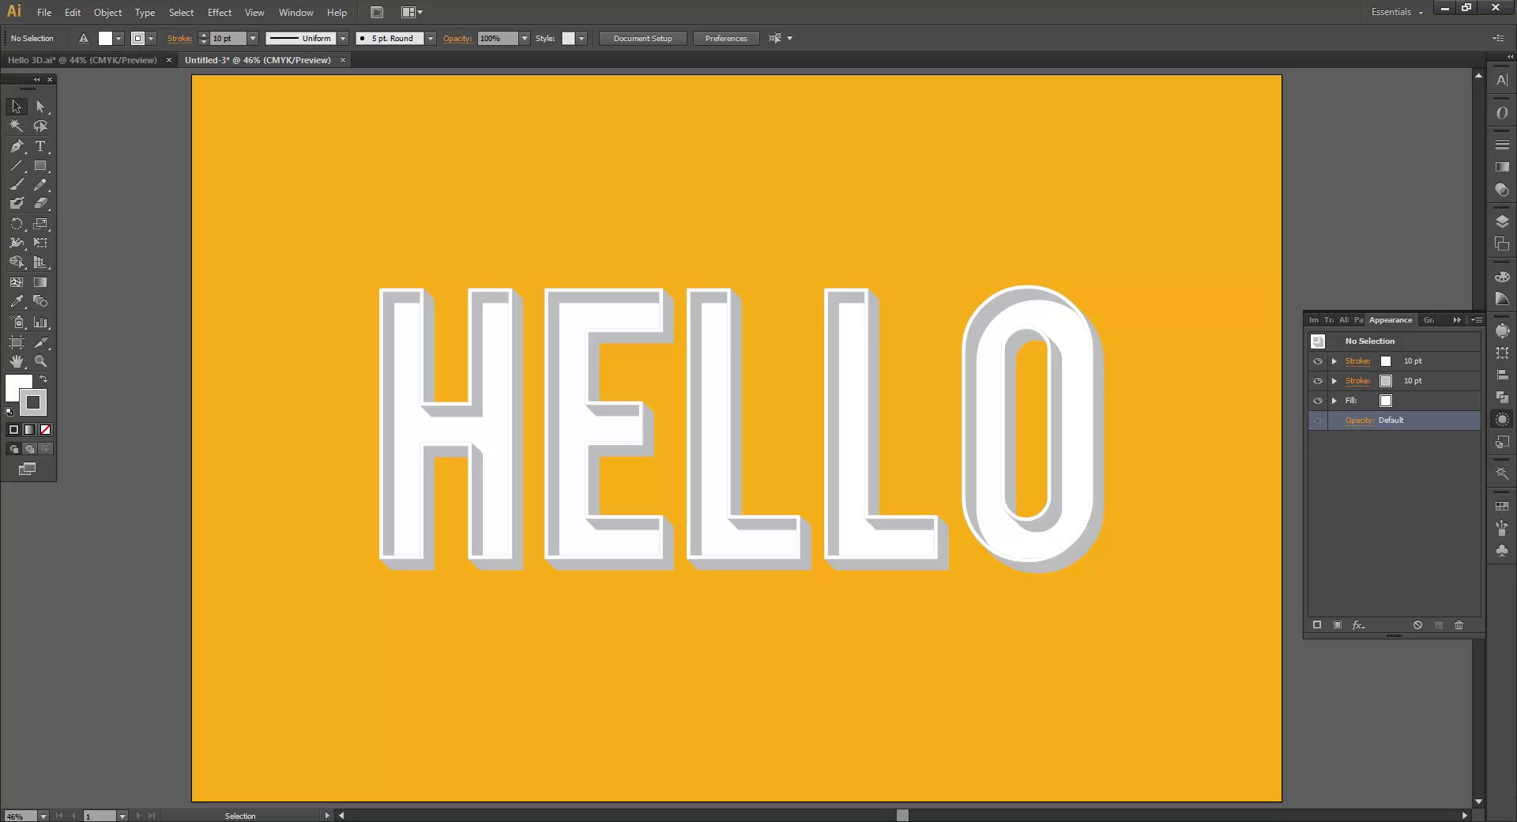
Try to add a third stroke without selecting the text, placing it below the fill and coloring it orange
left_click(1322, 625)
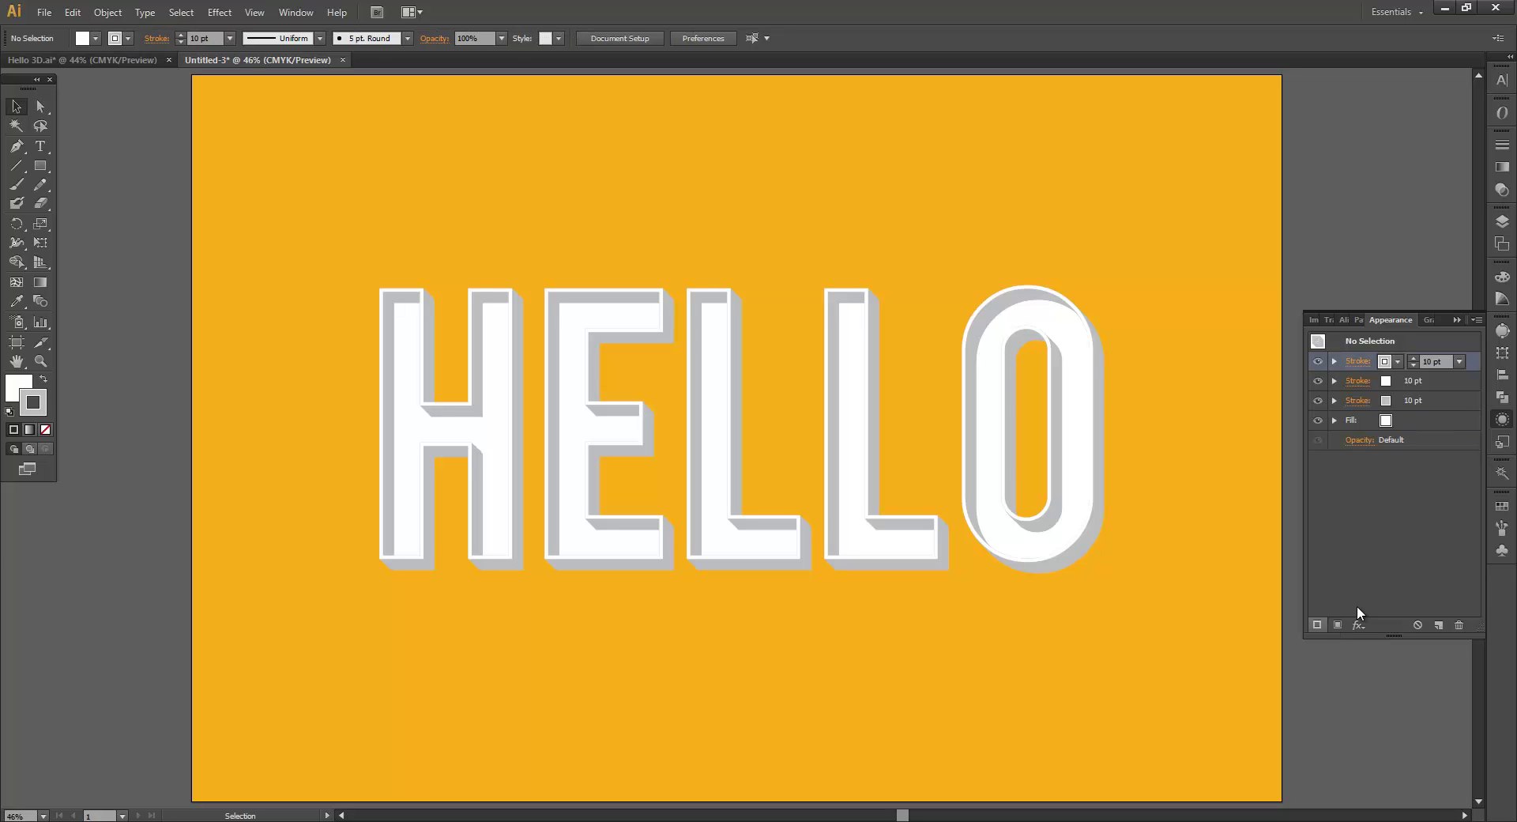
left_click_drag(1467, 361, 1458, 436)
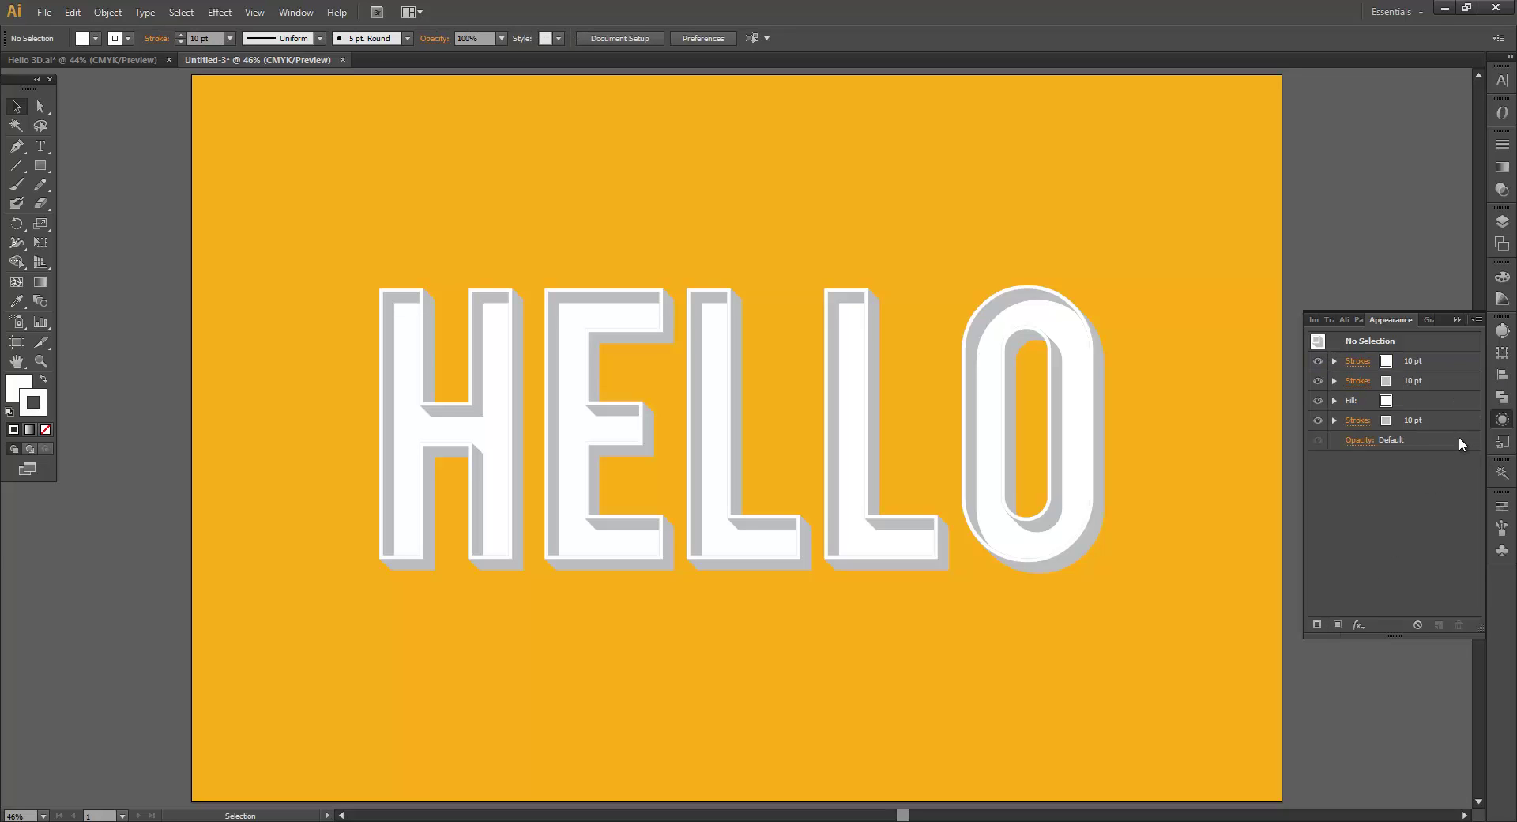
left_click(1420, 421)
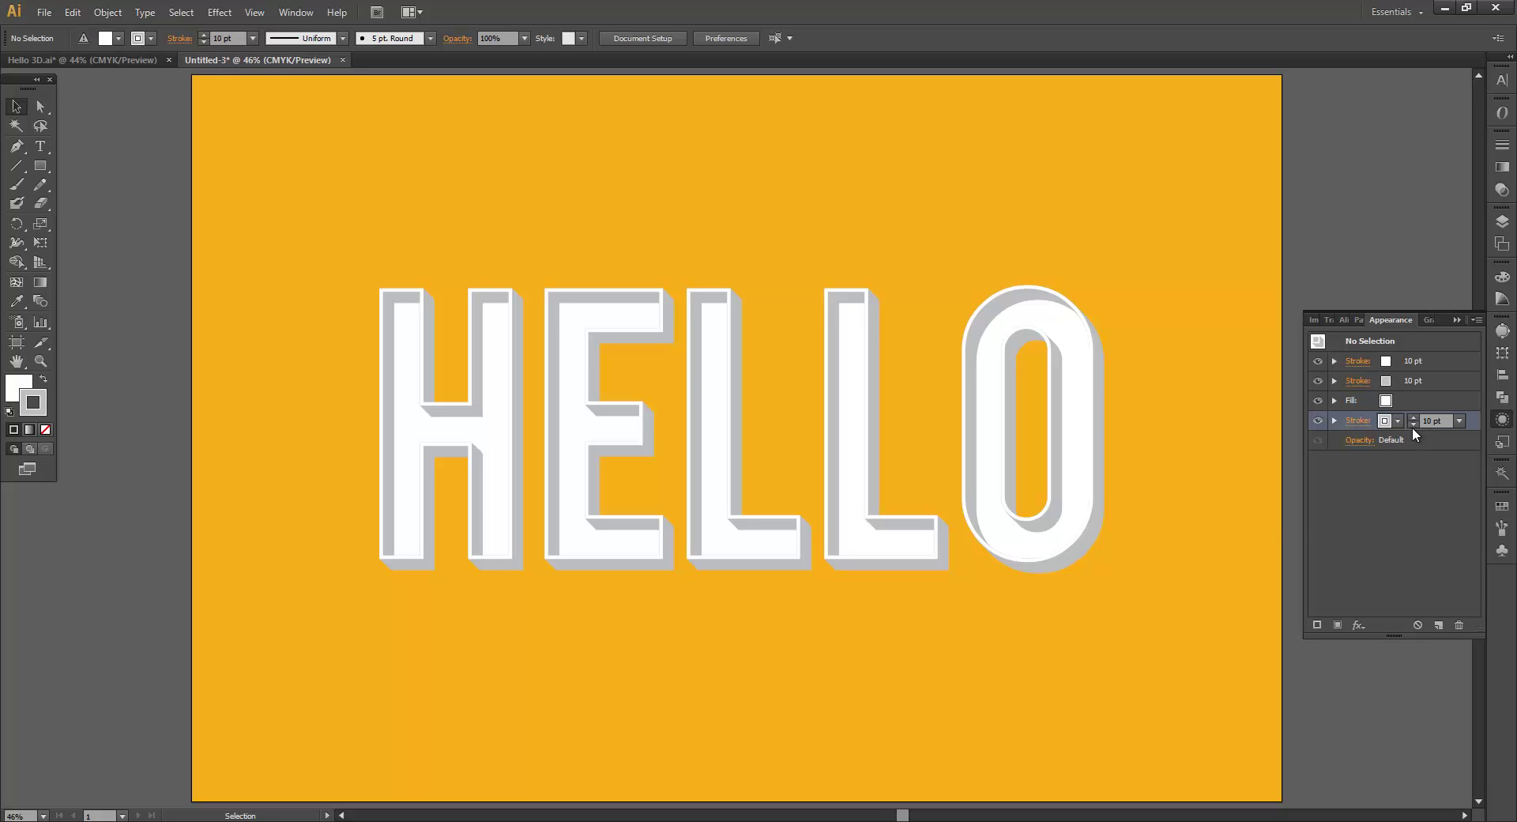
left_click(1397, 420)
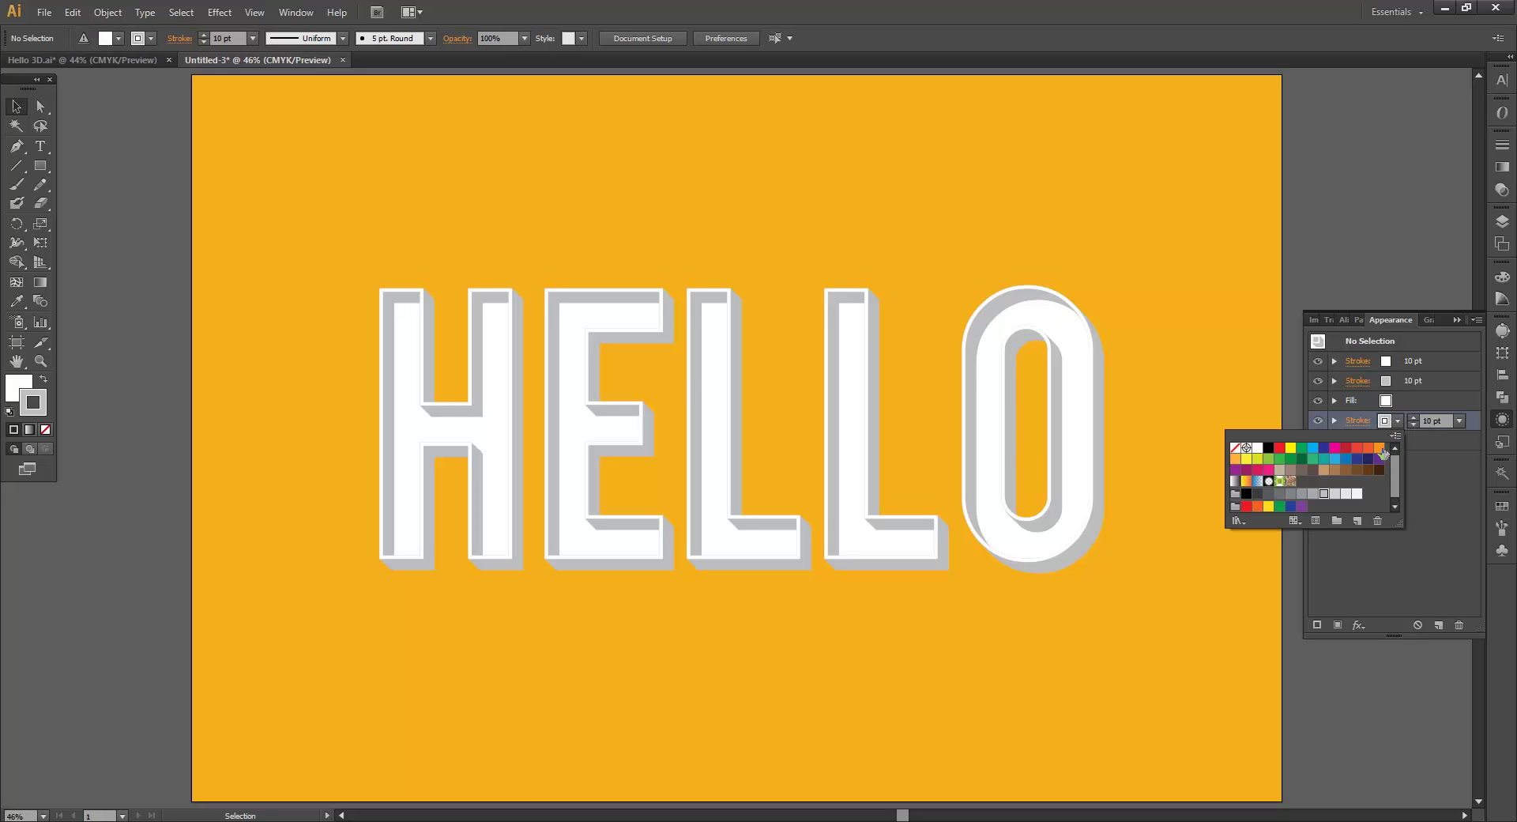
left_click(1381, 449)
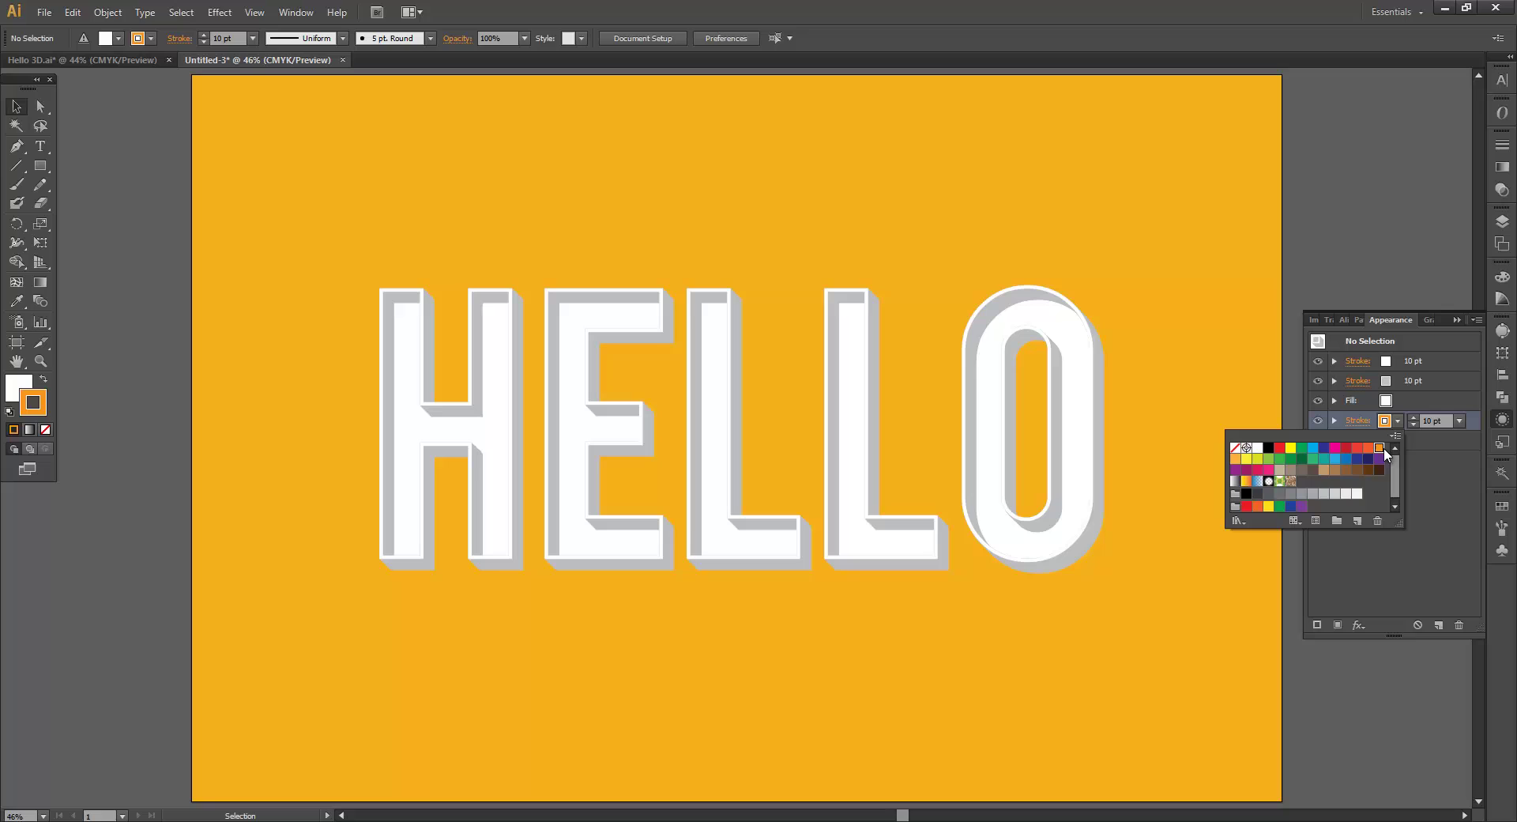
left_click(1449, 468)
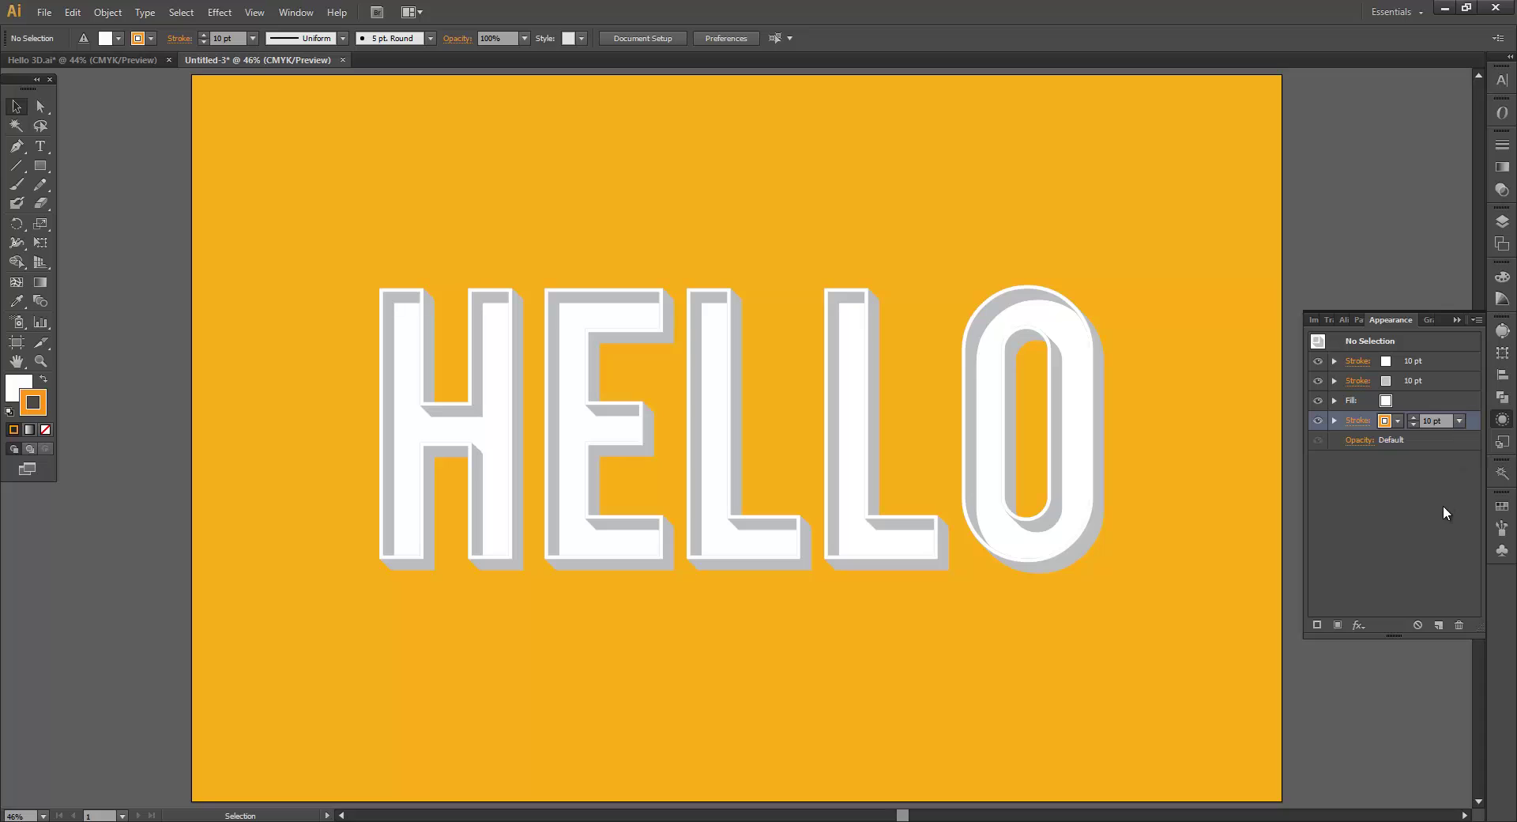
Try to give the new orange stroke a Transform effect with 1 px horizontal and vertical moves and 50 copies
left_click(1357, 625)
mouse_move(1449, 311)
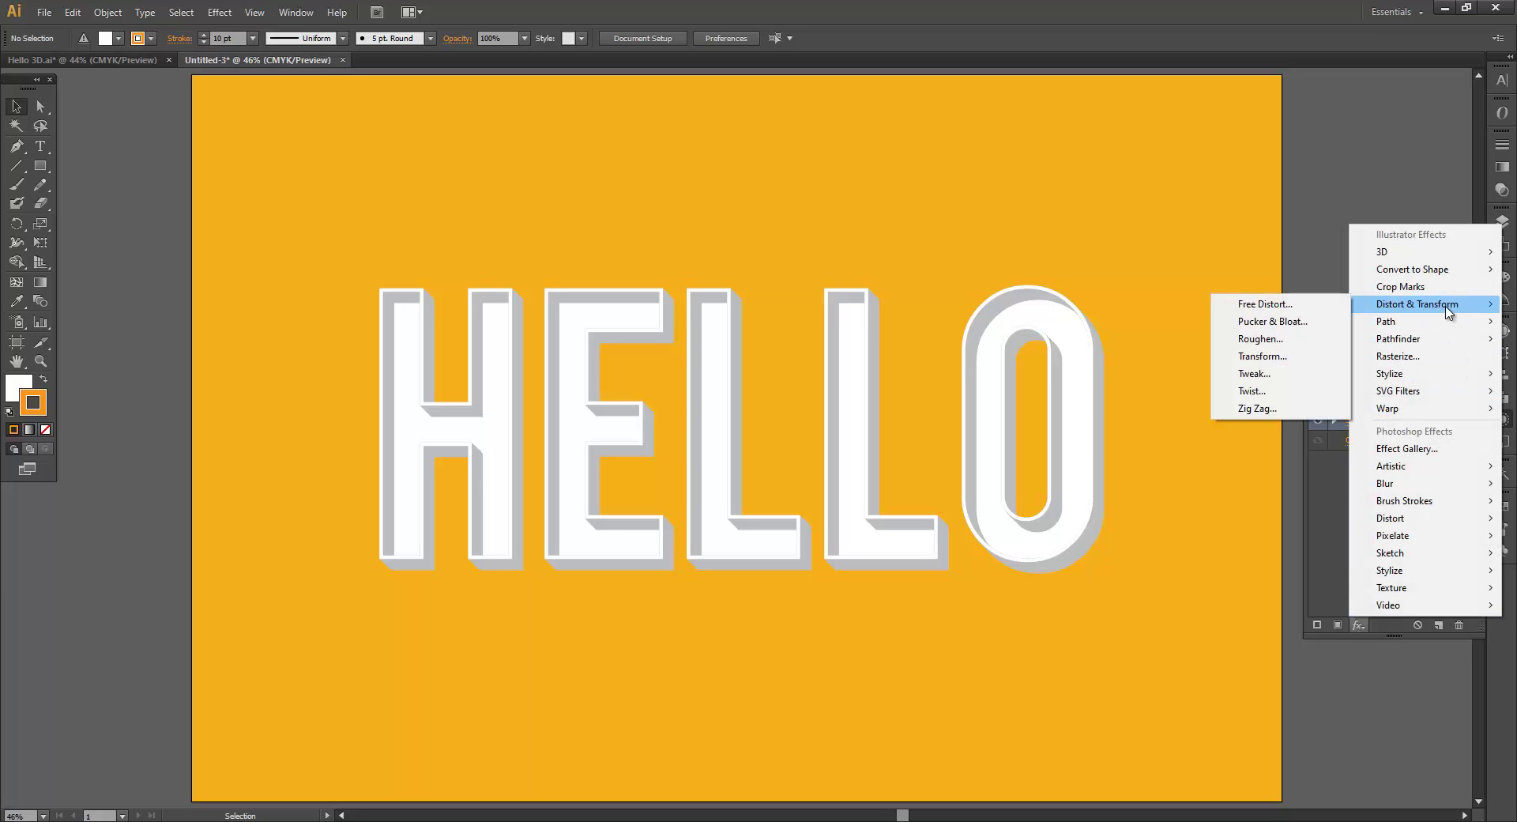
left_click(1294, 357)
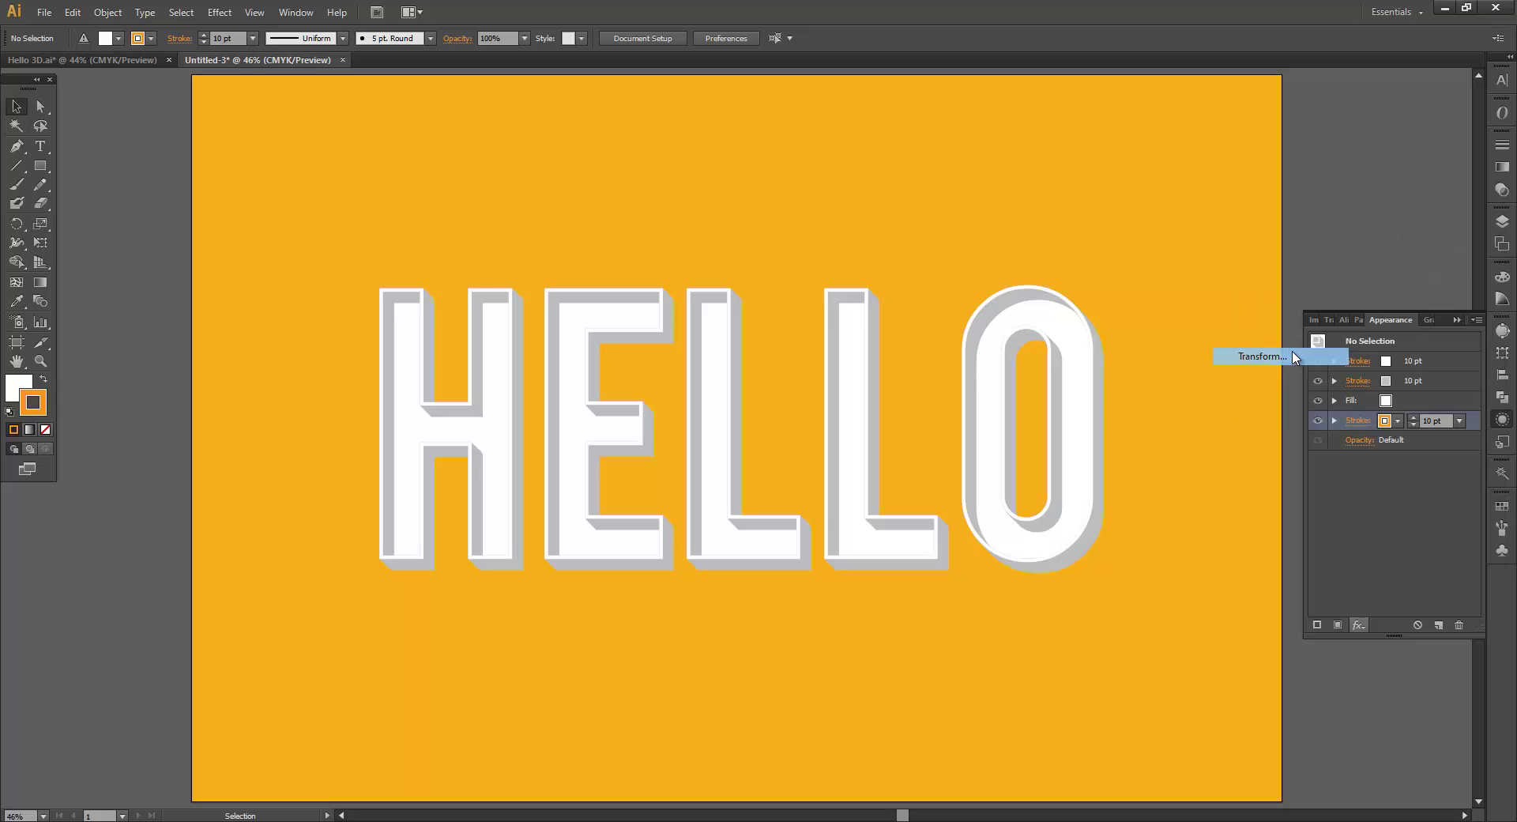
left_click(265, 316)
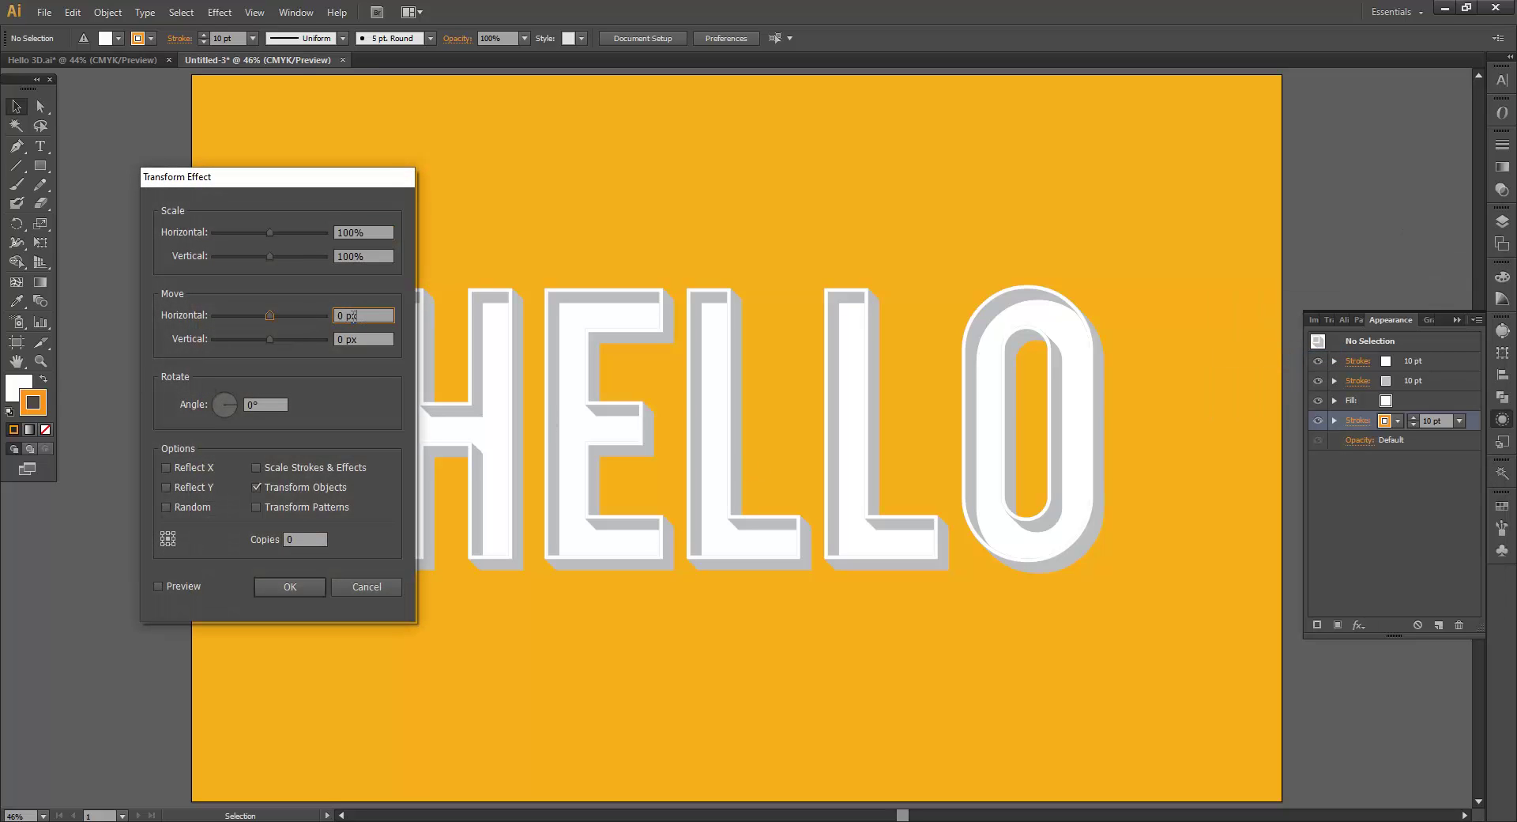
type("1")
key("Tab")
type("1")
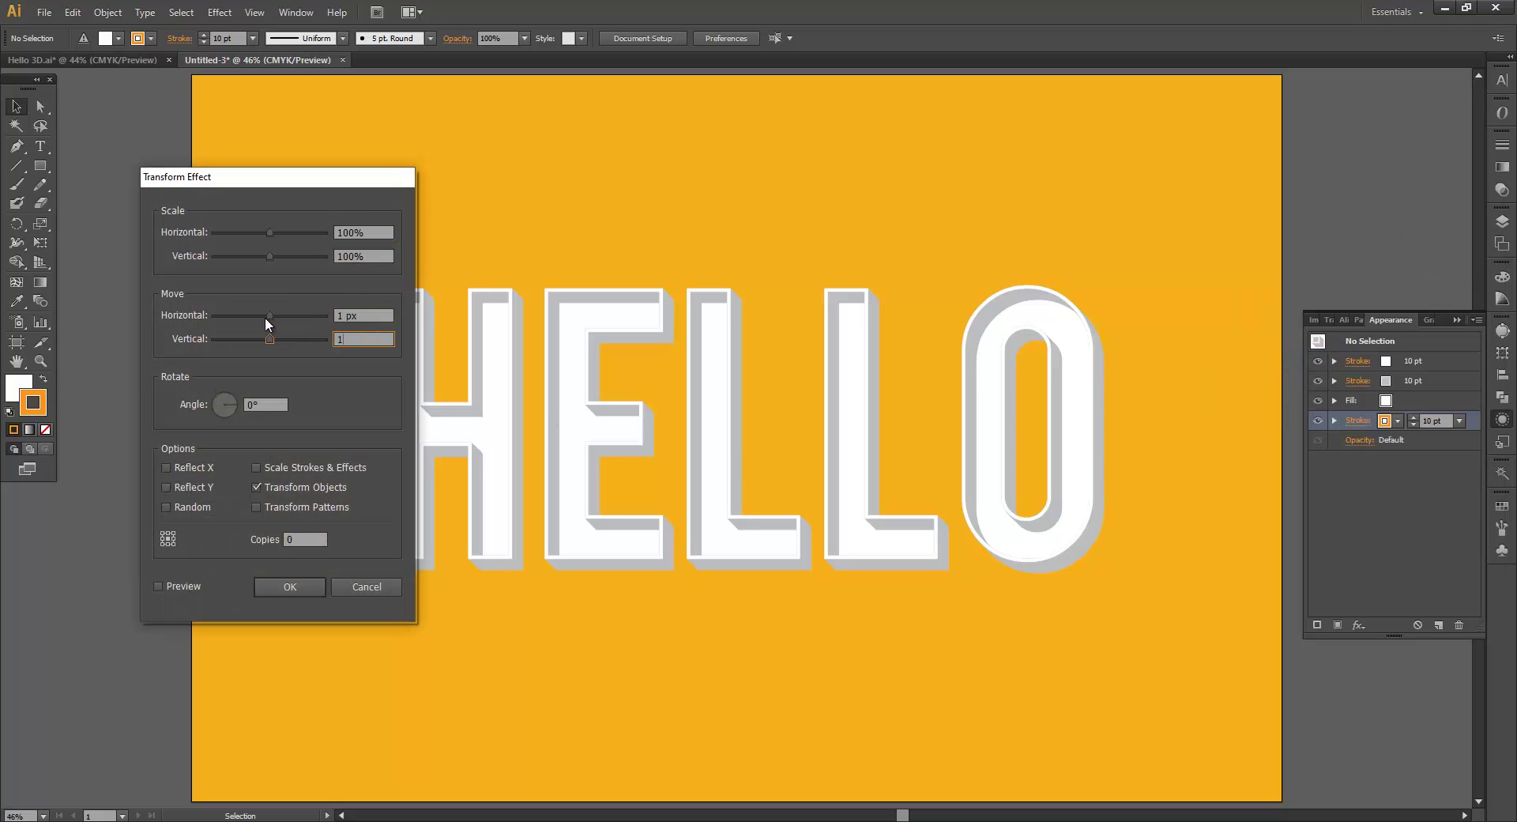
left_click(291, 545)
type("50")
left_click(169, 585)
left_click(290, 587)
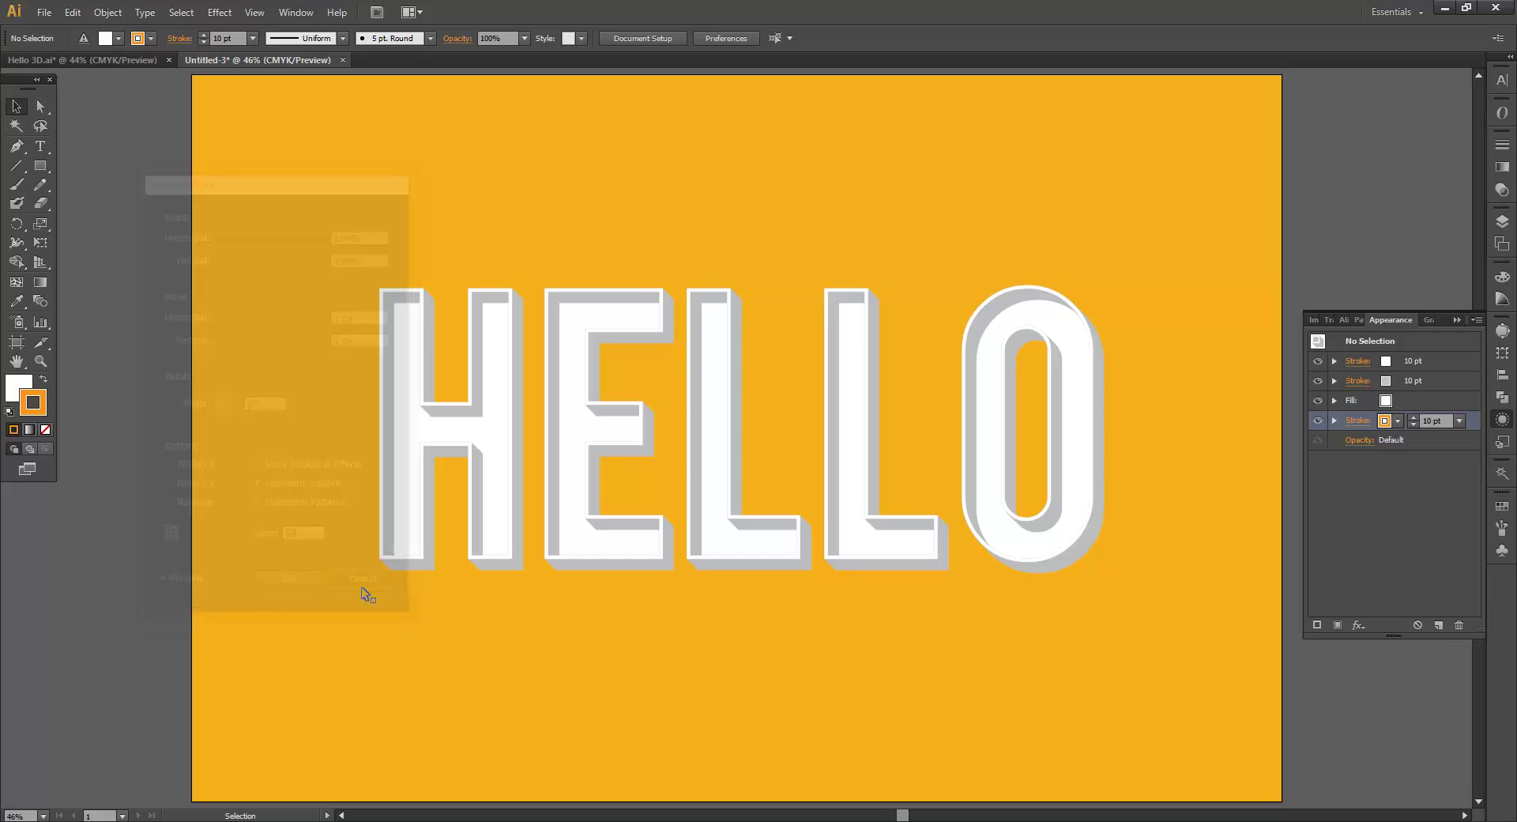
Select the HELLO text and add an orange 10 pt stroke below its white fill
left_click(1094, 367)
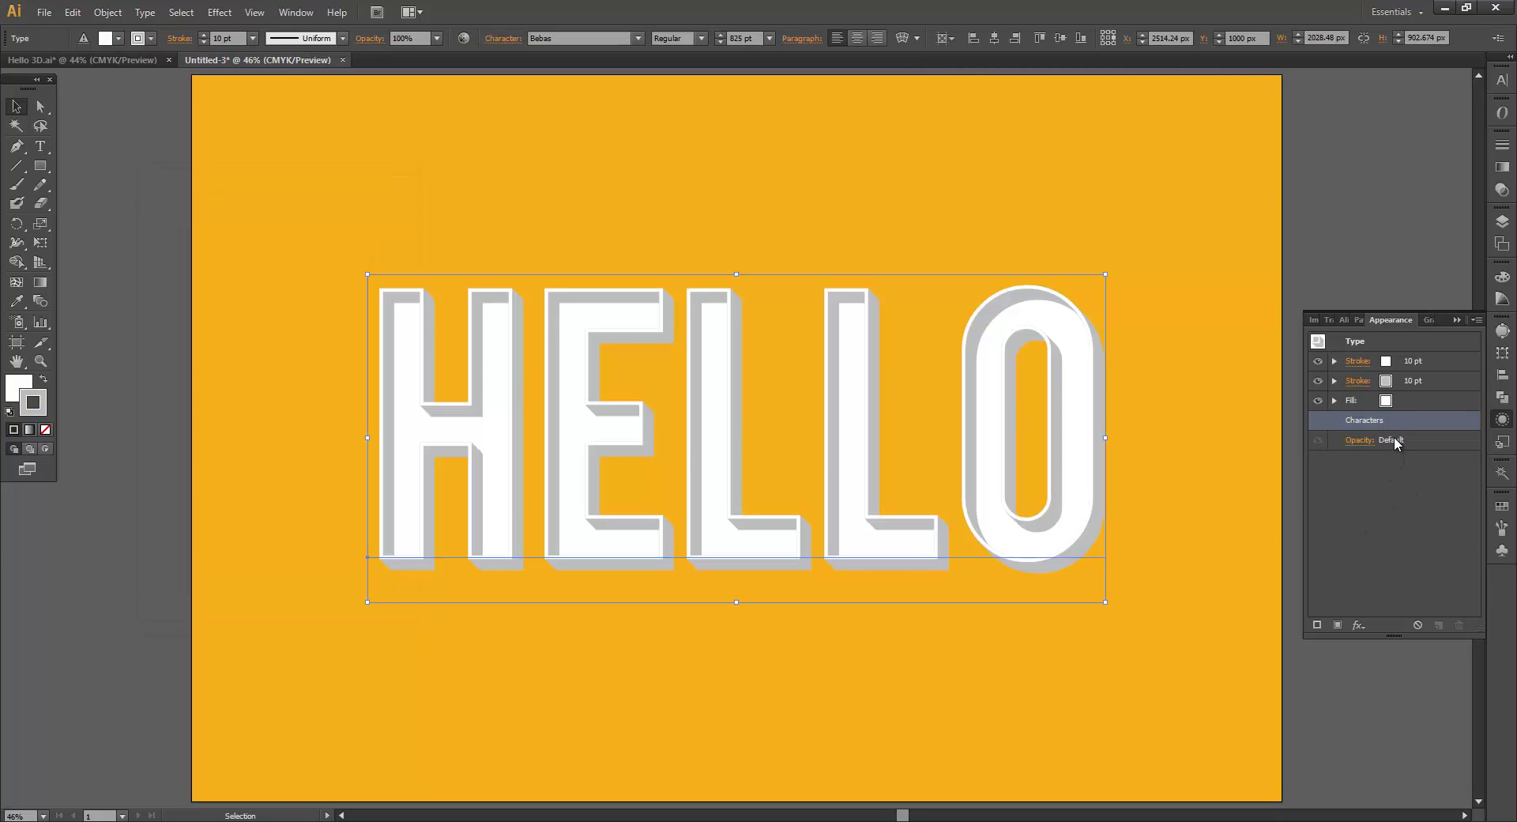
left_click(1318, 625)
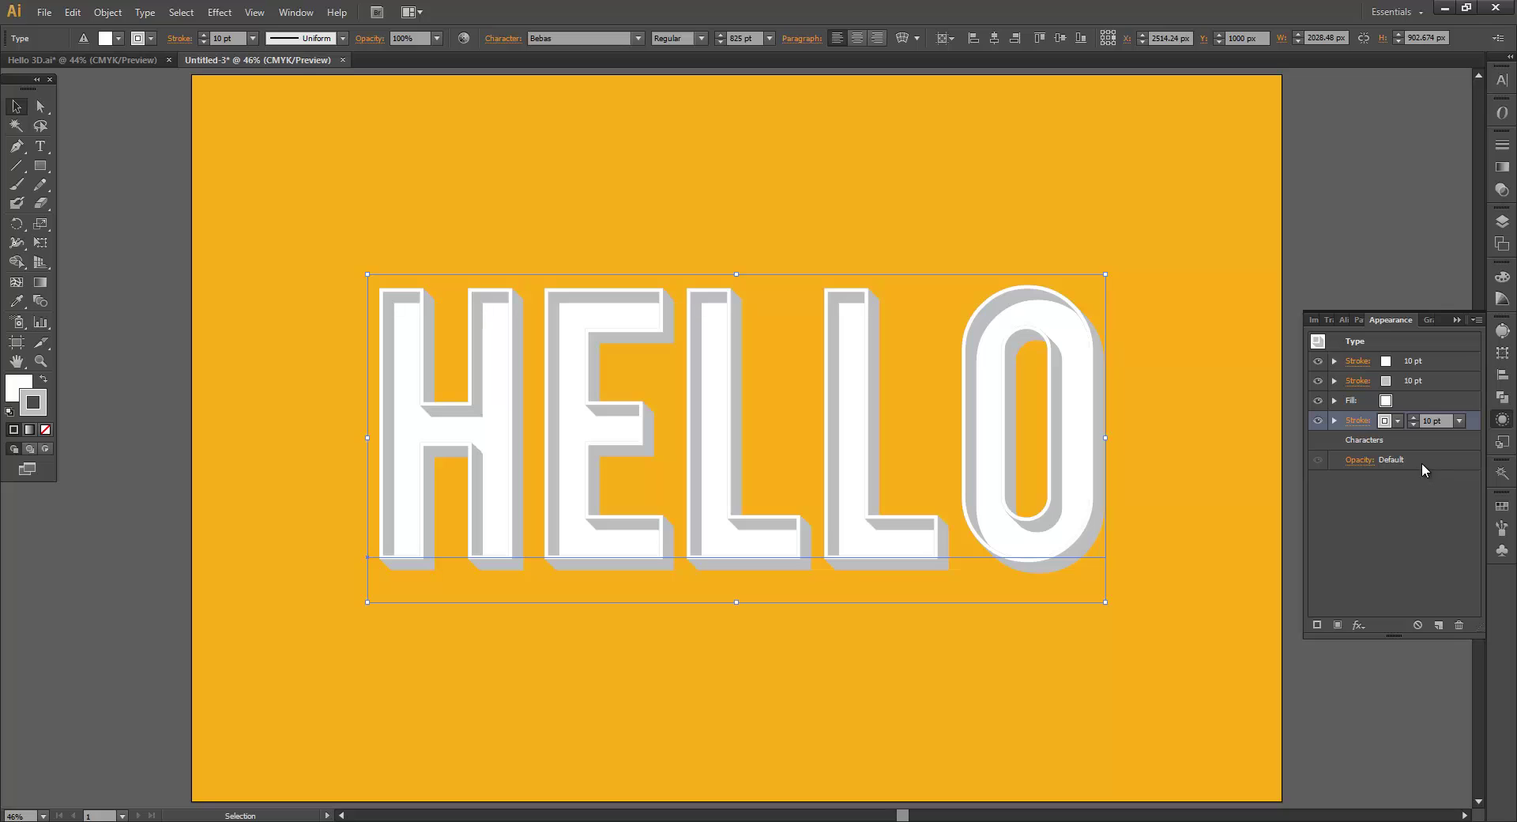
left_click(1397, 420)
left_click(1379, 448)
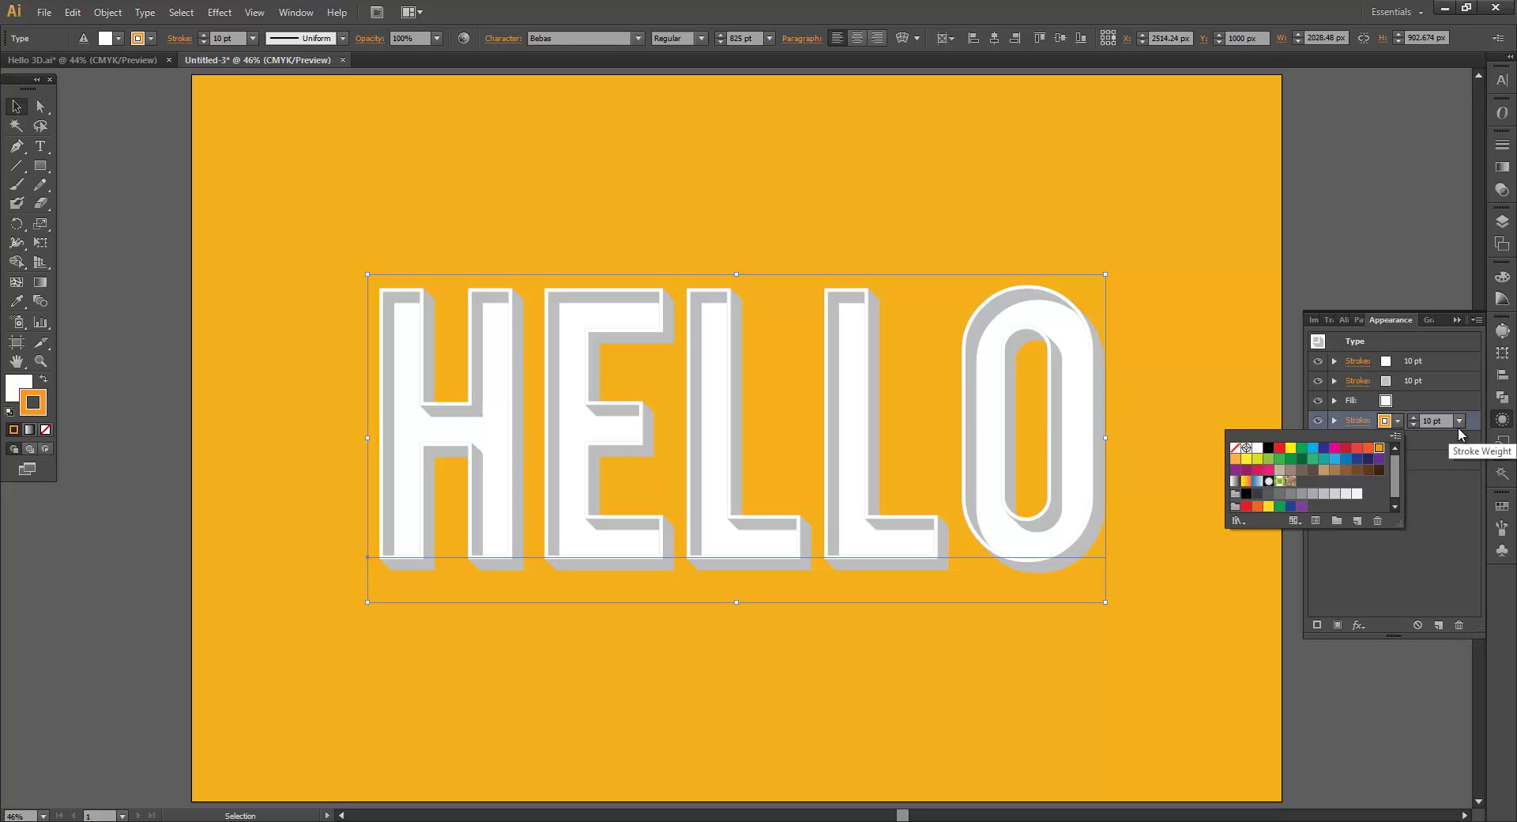
left_click(1452, 524)
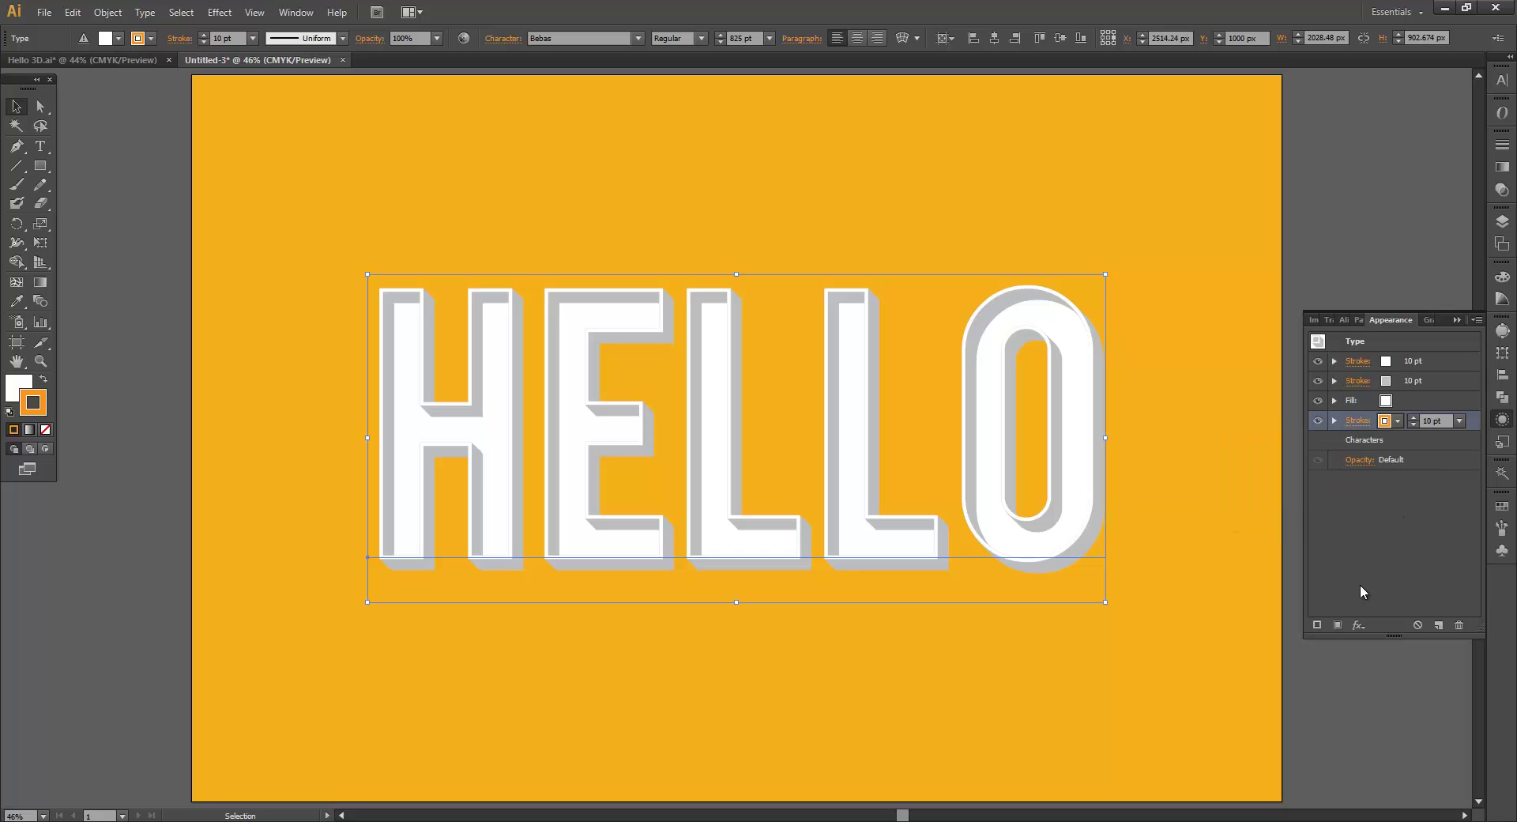
Preview a Transform effect on the HELLO text's orange stroke with 1 px horizontal and vertical moves and 50 copies
left_click(1358, 625)
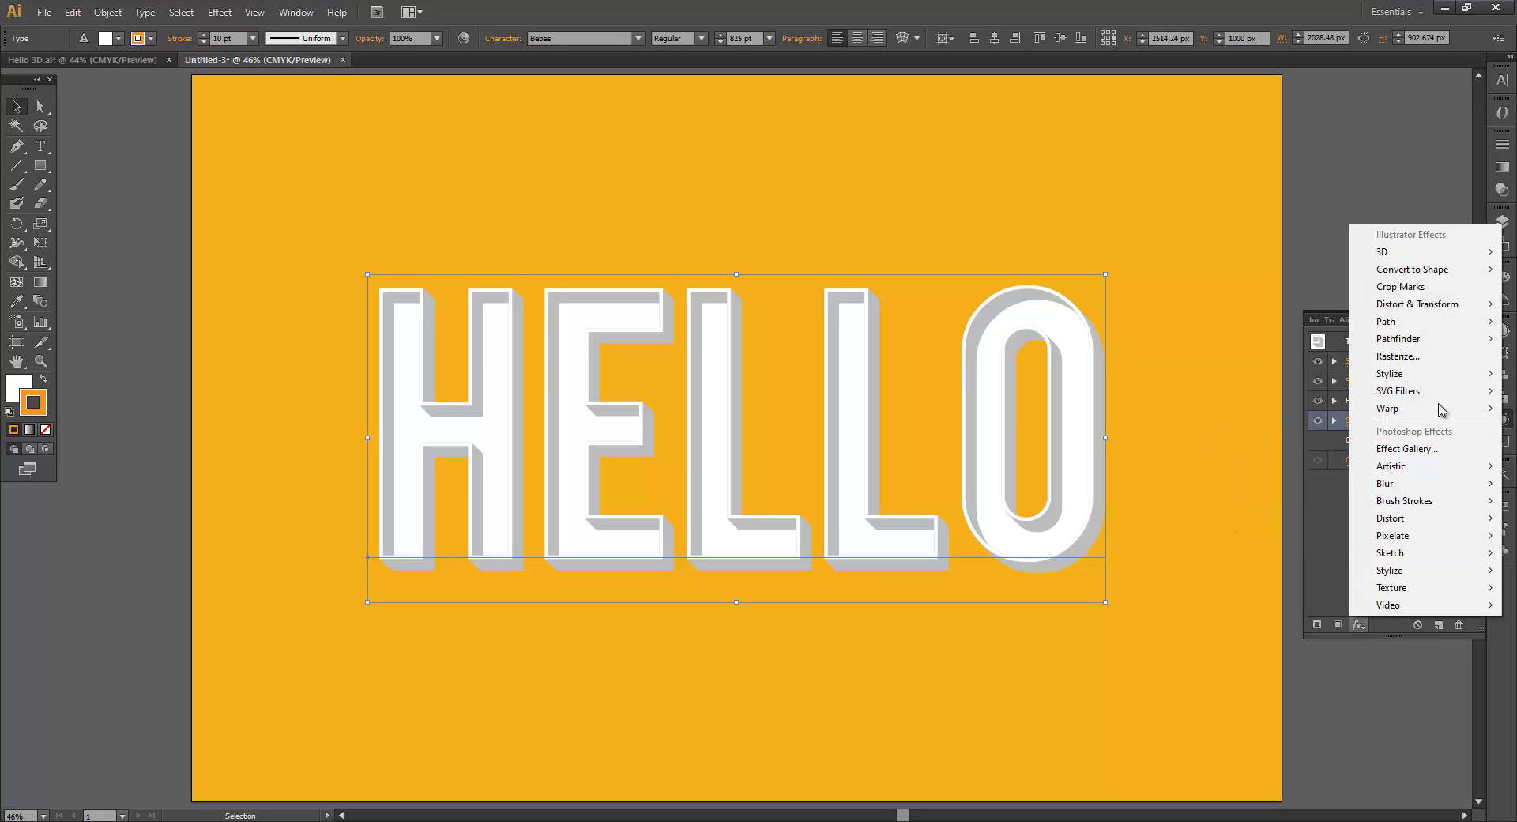
mouse_move(1423, 304)
left_click(1261, 358)
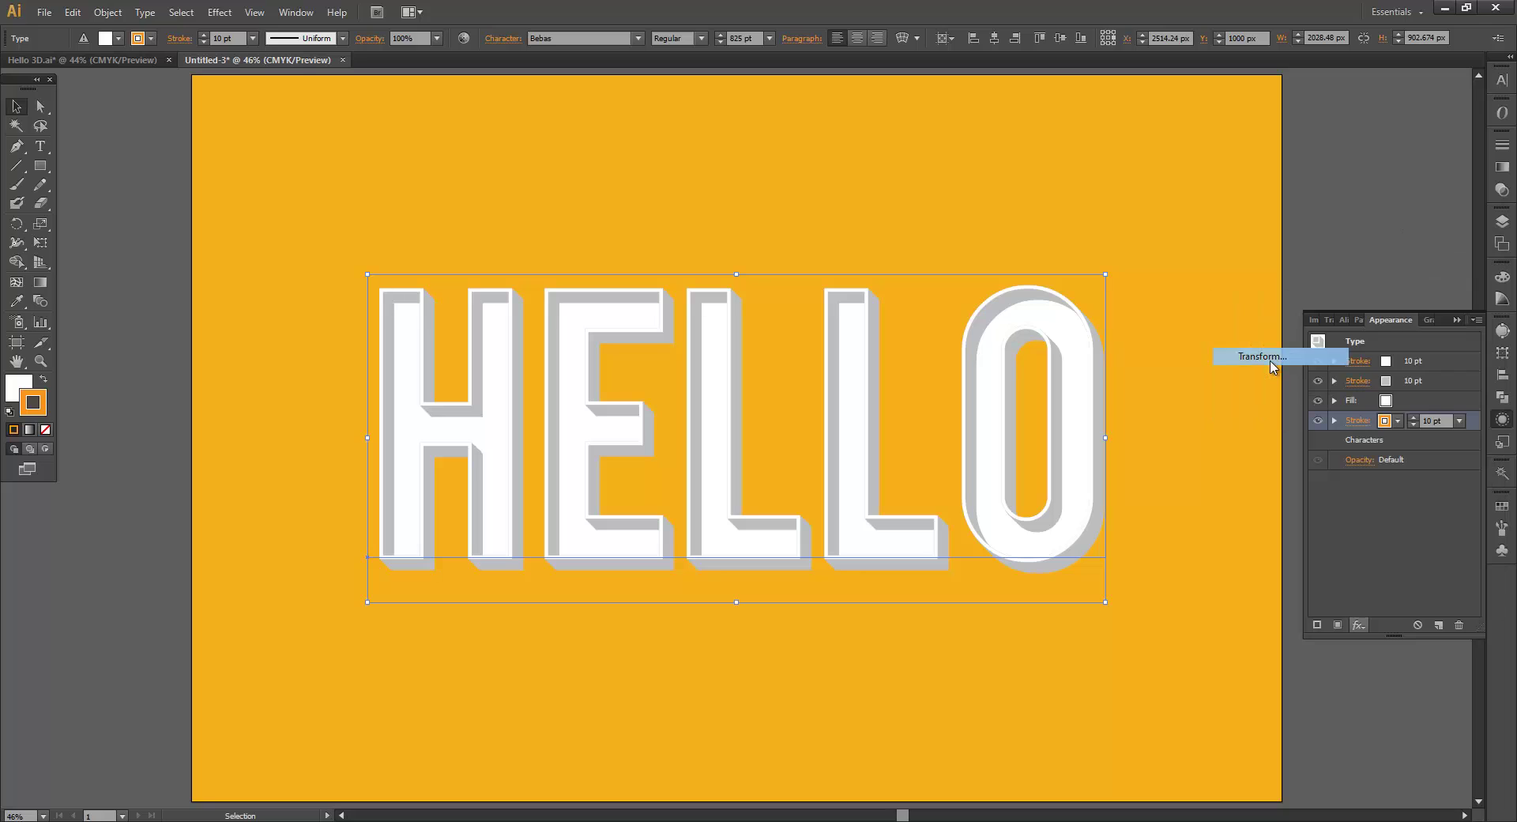
left_click(373, 316)
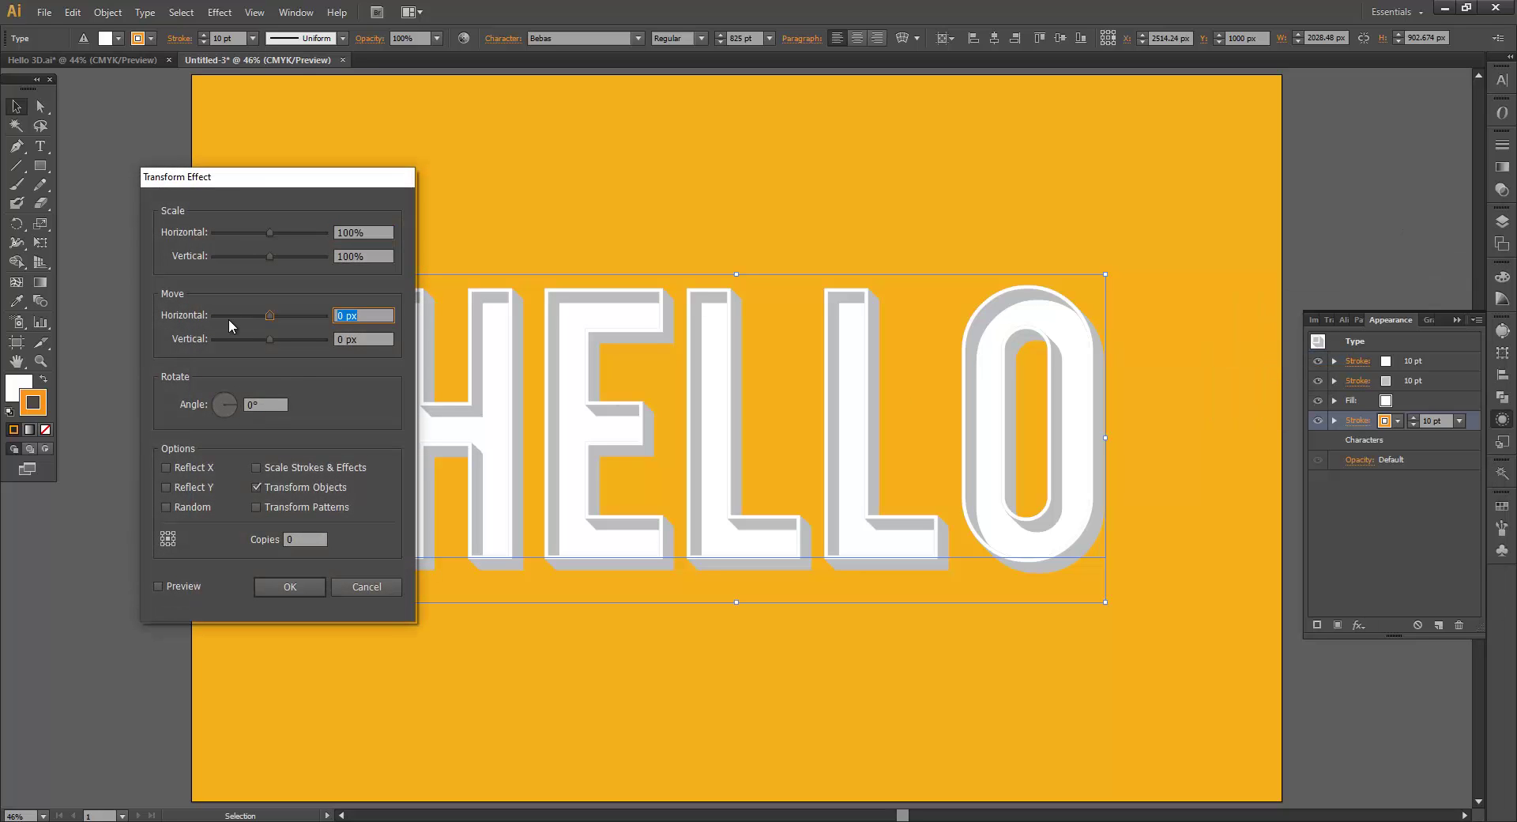
type("1")
key("Tab")
type("1")
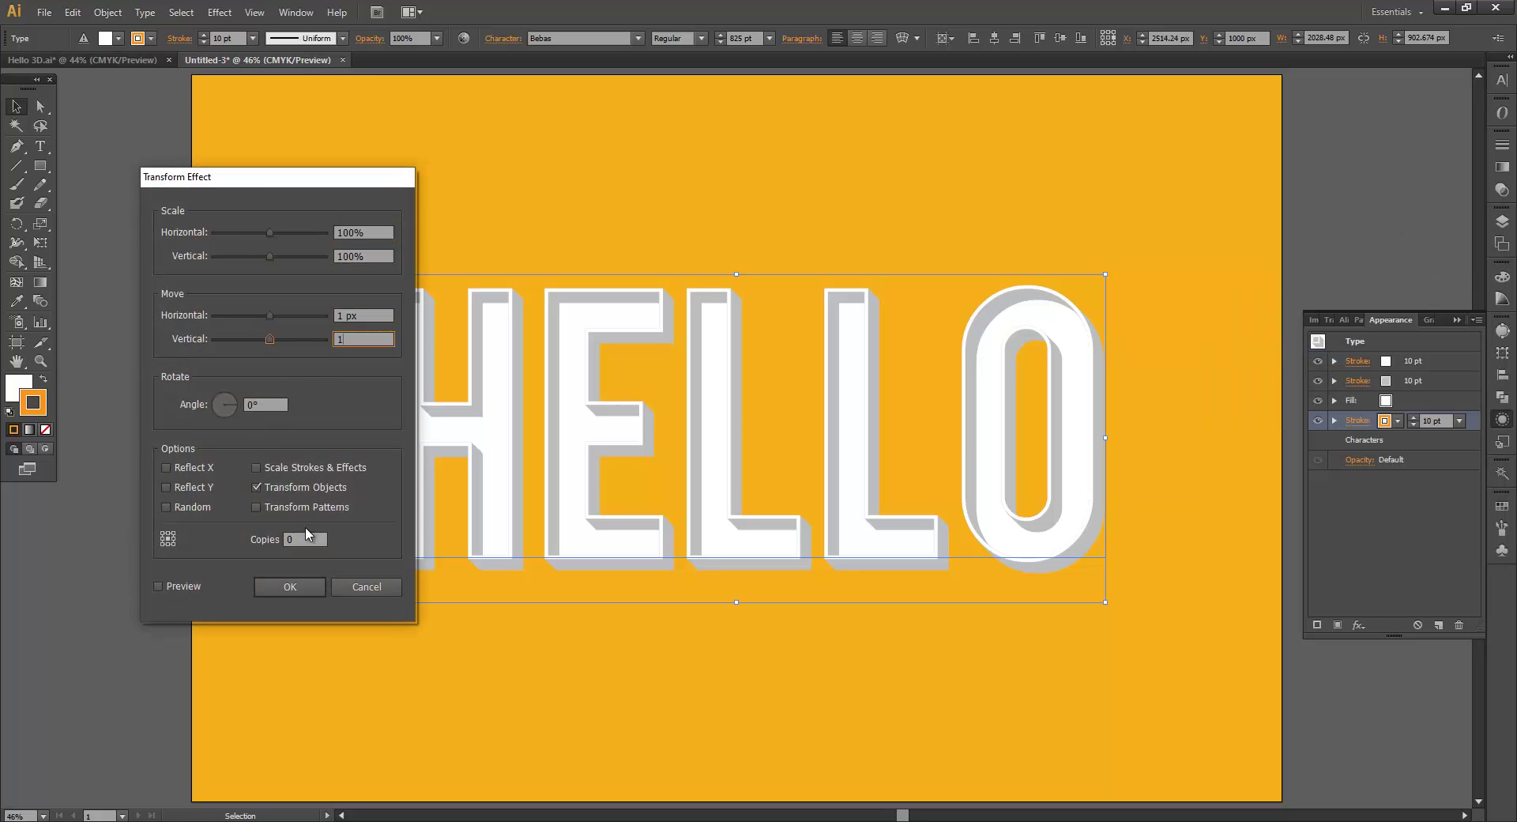
left_click_drag(307, 540, 262, 543)
type("50")
left_click(173, 582)
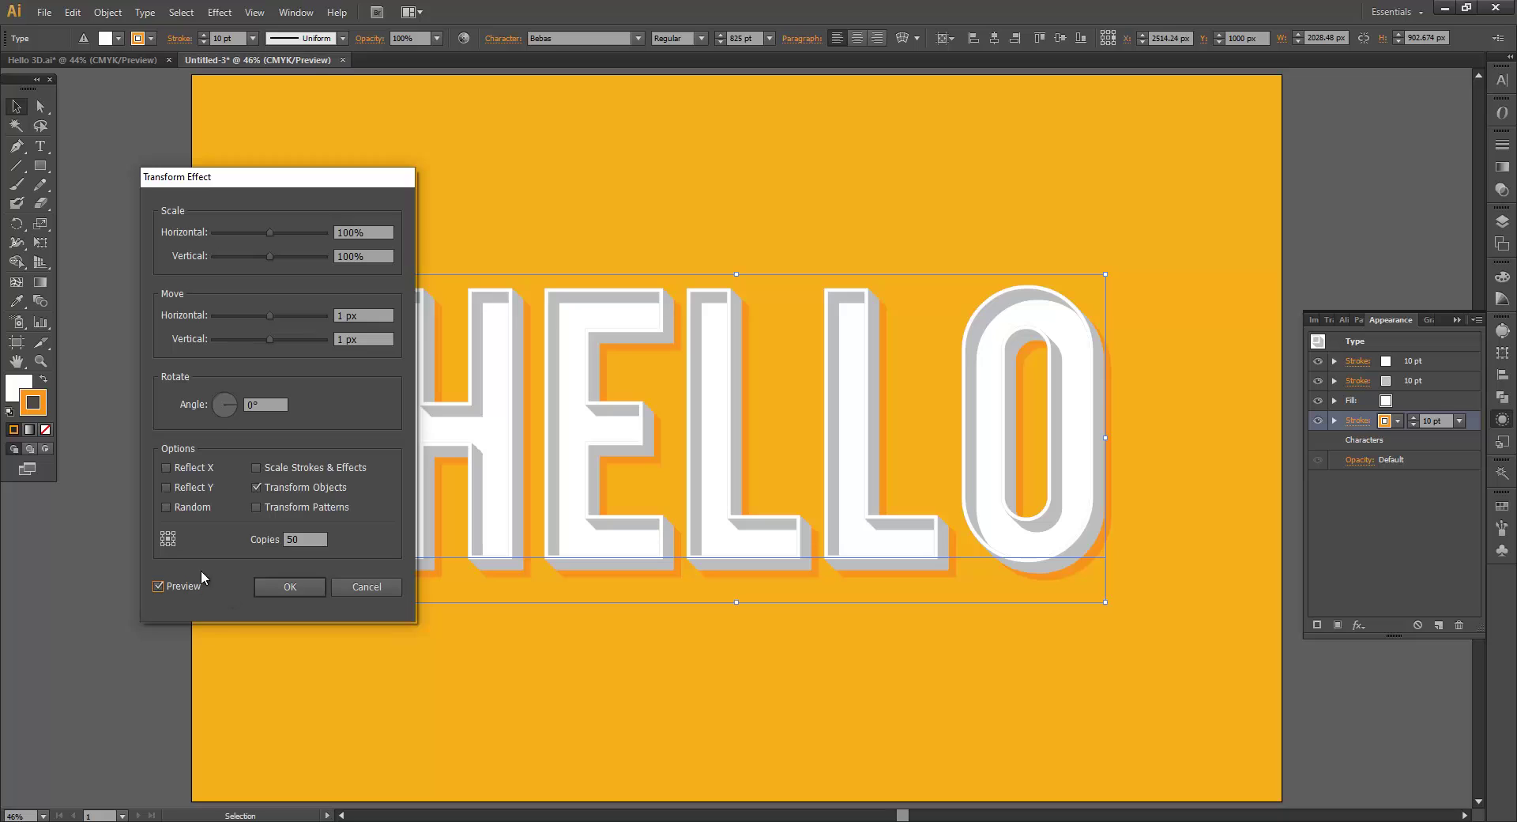
Try 40 copies for the orange stroke's Transform effect, settle on 45 copies, and apply the effect
left_click_drag(325, 538, 252, 553)
type("40")
left_click(189, 585)
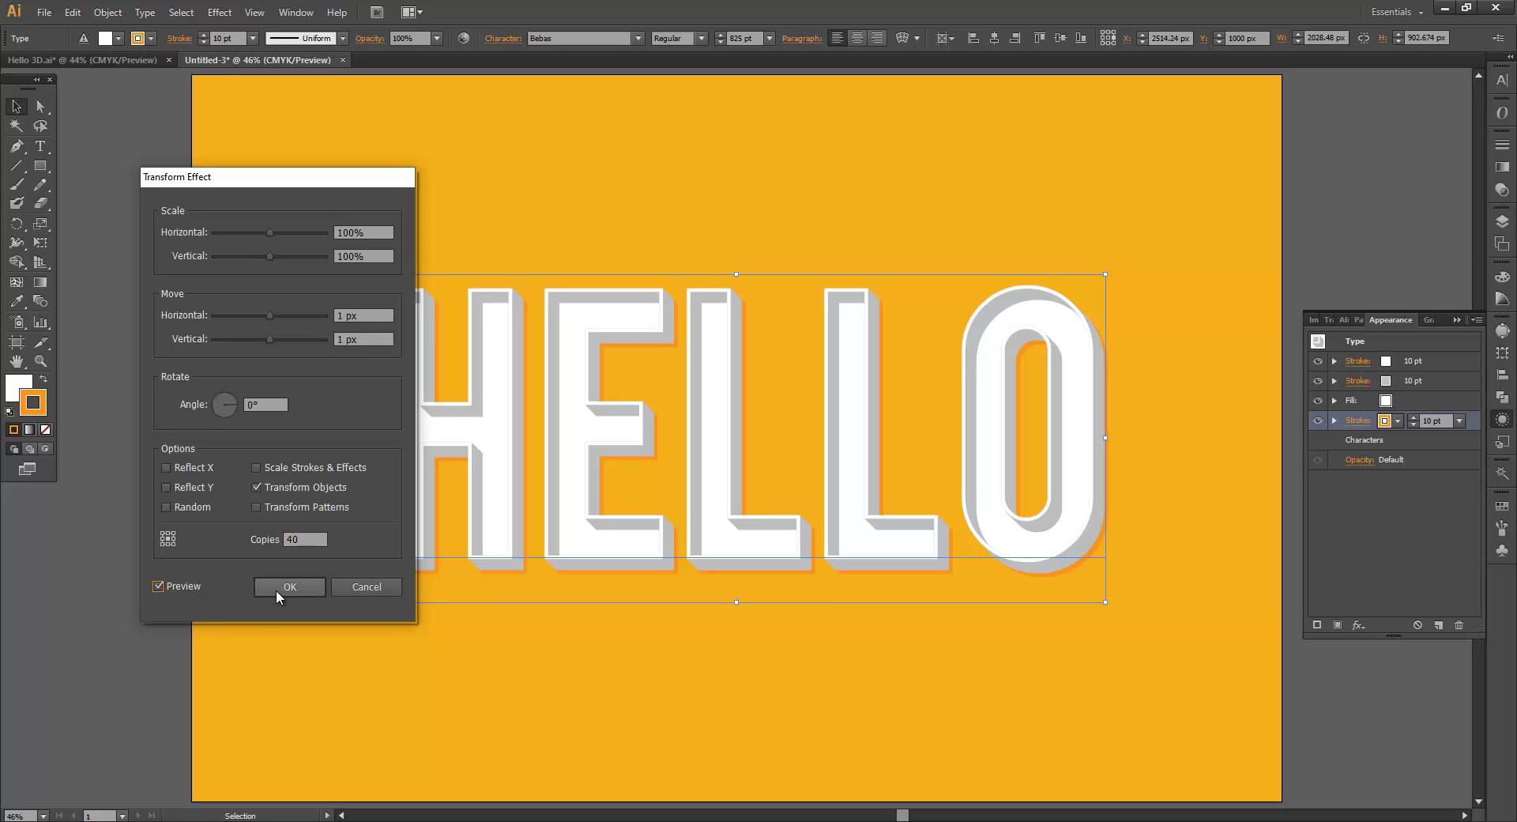
double_click(291, 542)
type("45")
left_click(187, 587)
left_click(307, 587)
left_click(460, 600)
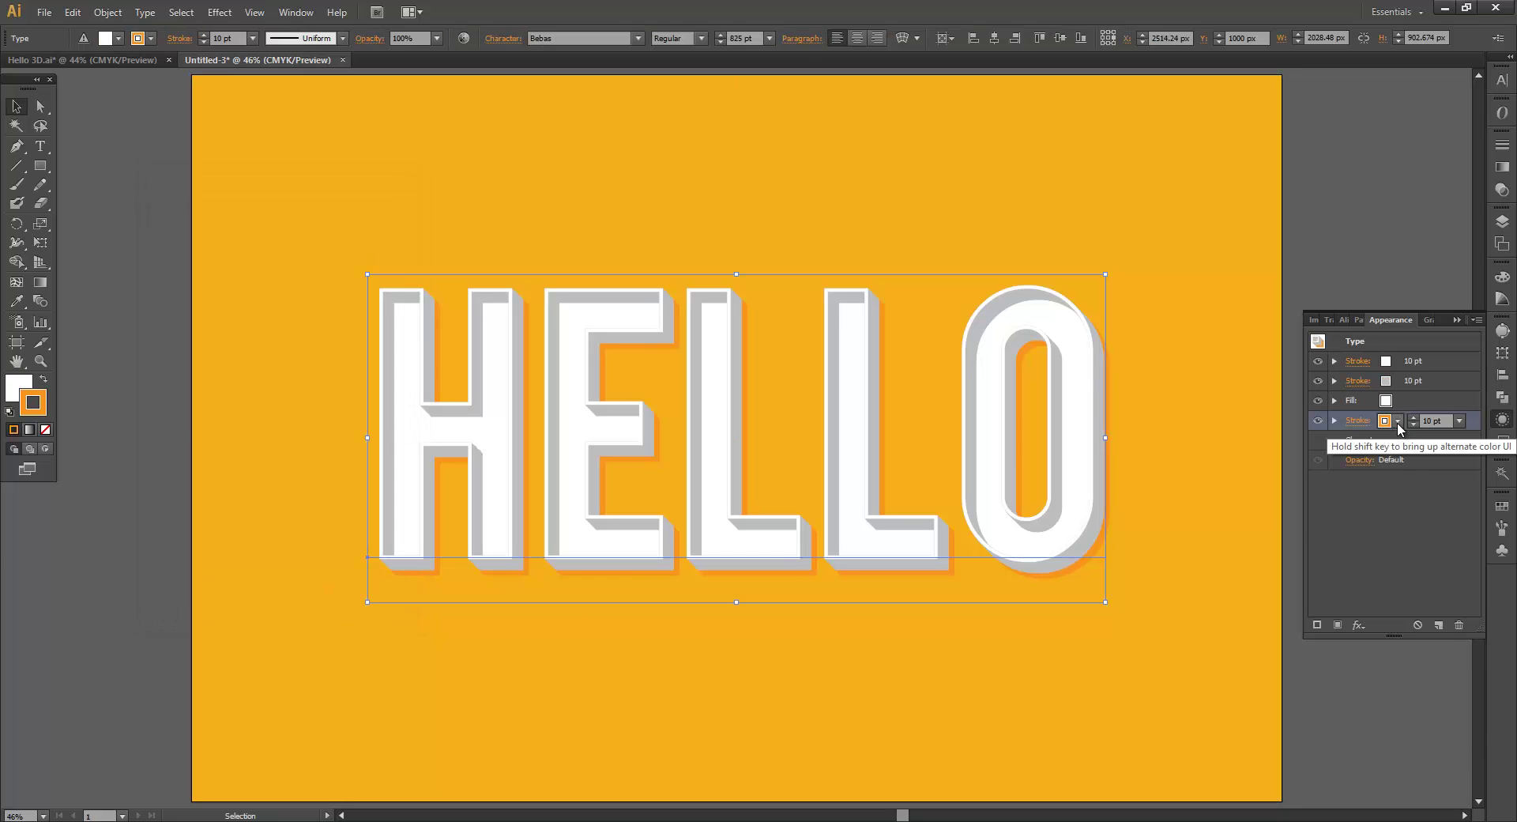
Try a light orange on the HELLO text's bottom stroke, then recolor it a deeper reddish orange
left_click(1398, 421)
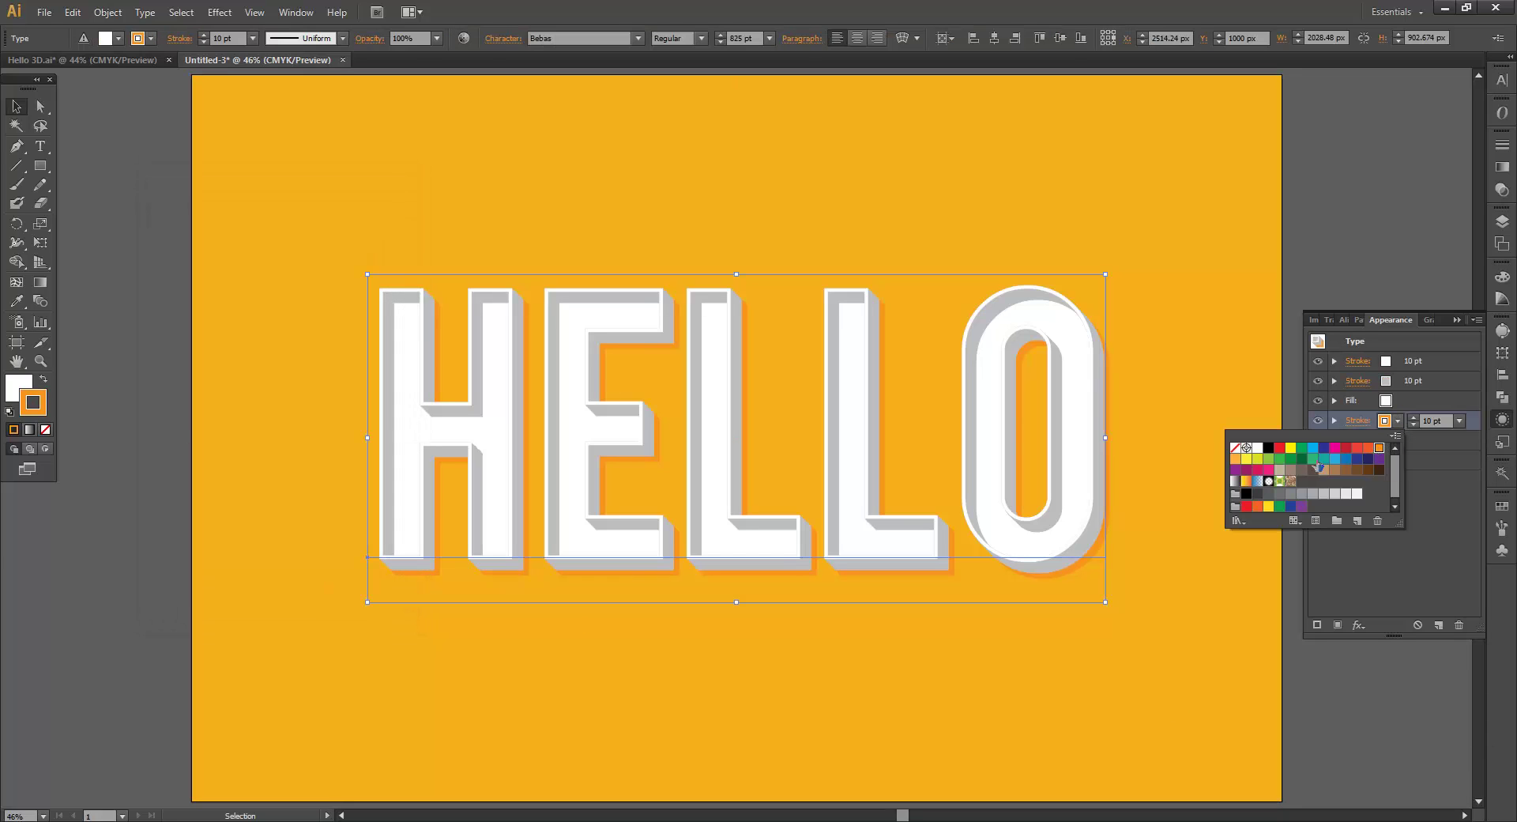
left_click(1236, 459)
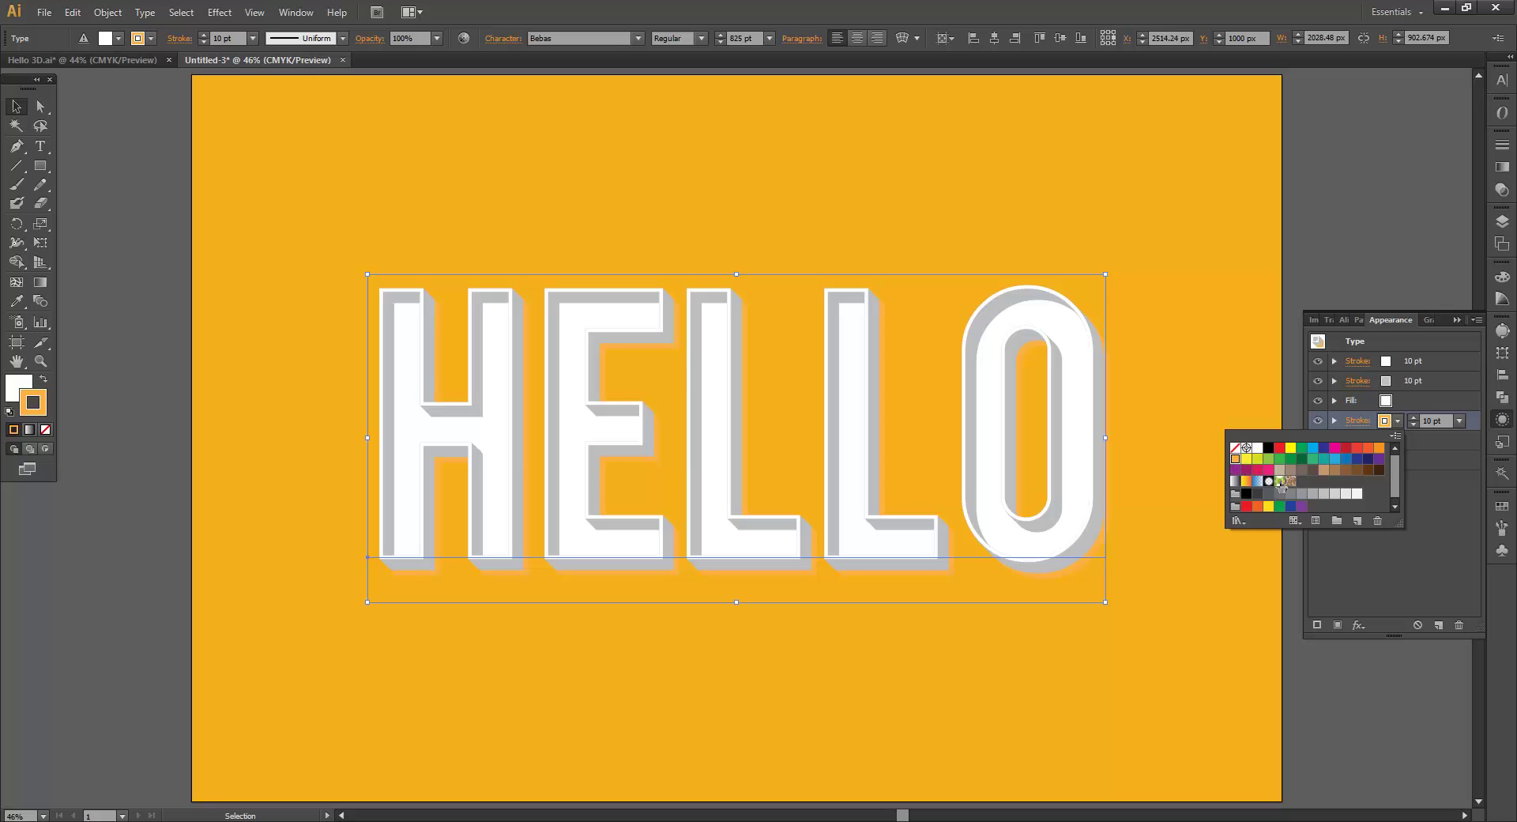
left_click(1258, 506)
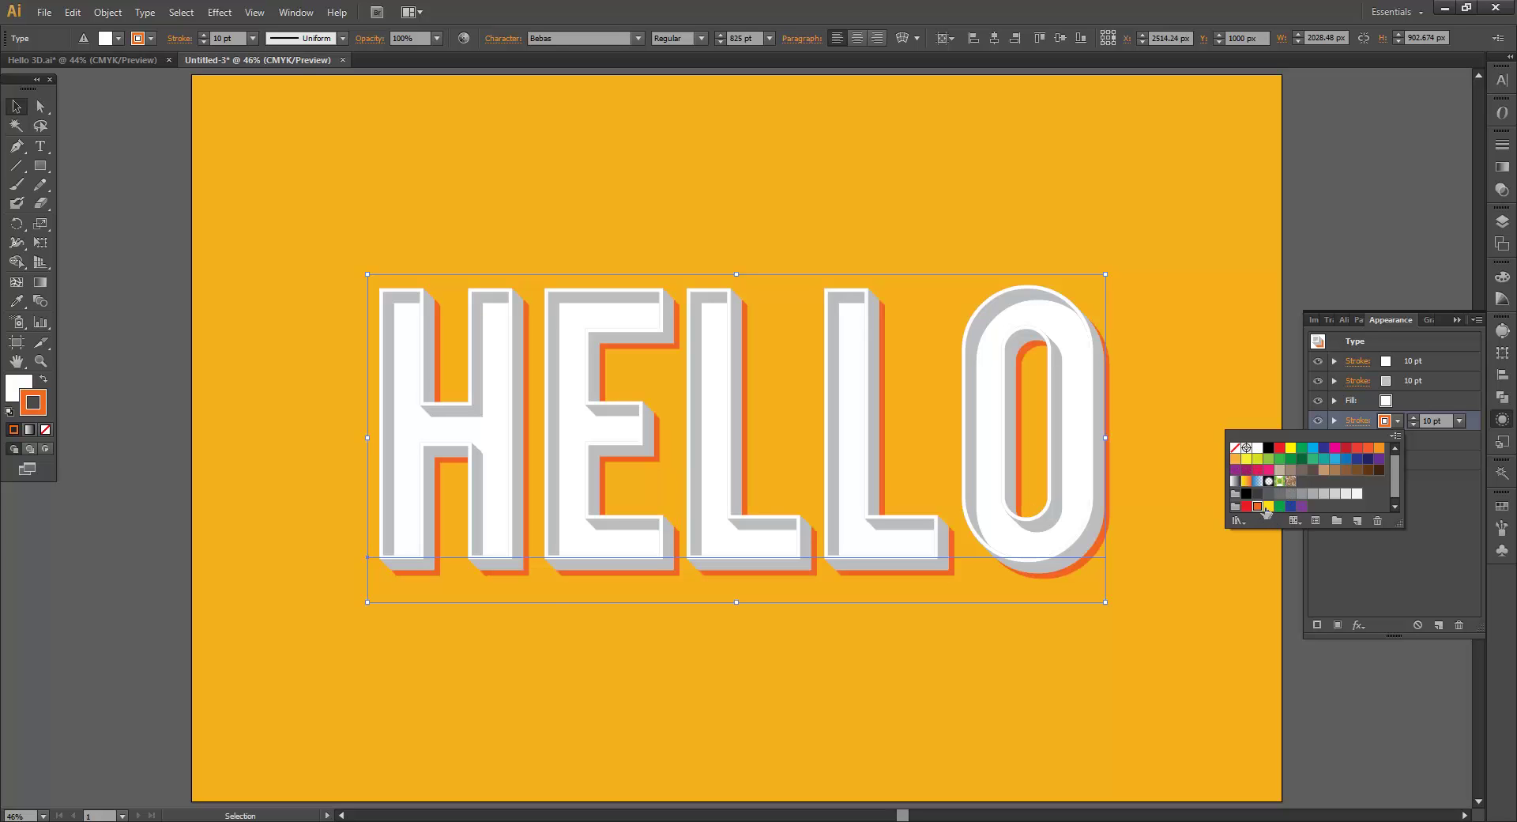
Try yellow and reddish orange on the HELLO text's bottom stroke, settle on a lighter orange, and deselect the text
left_click(1267, 507)
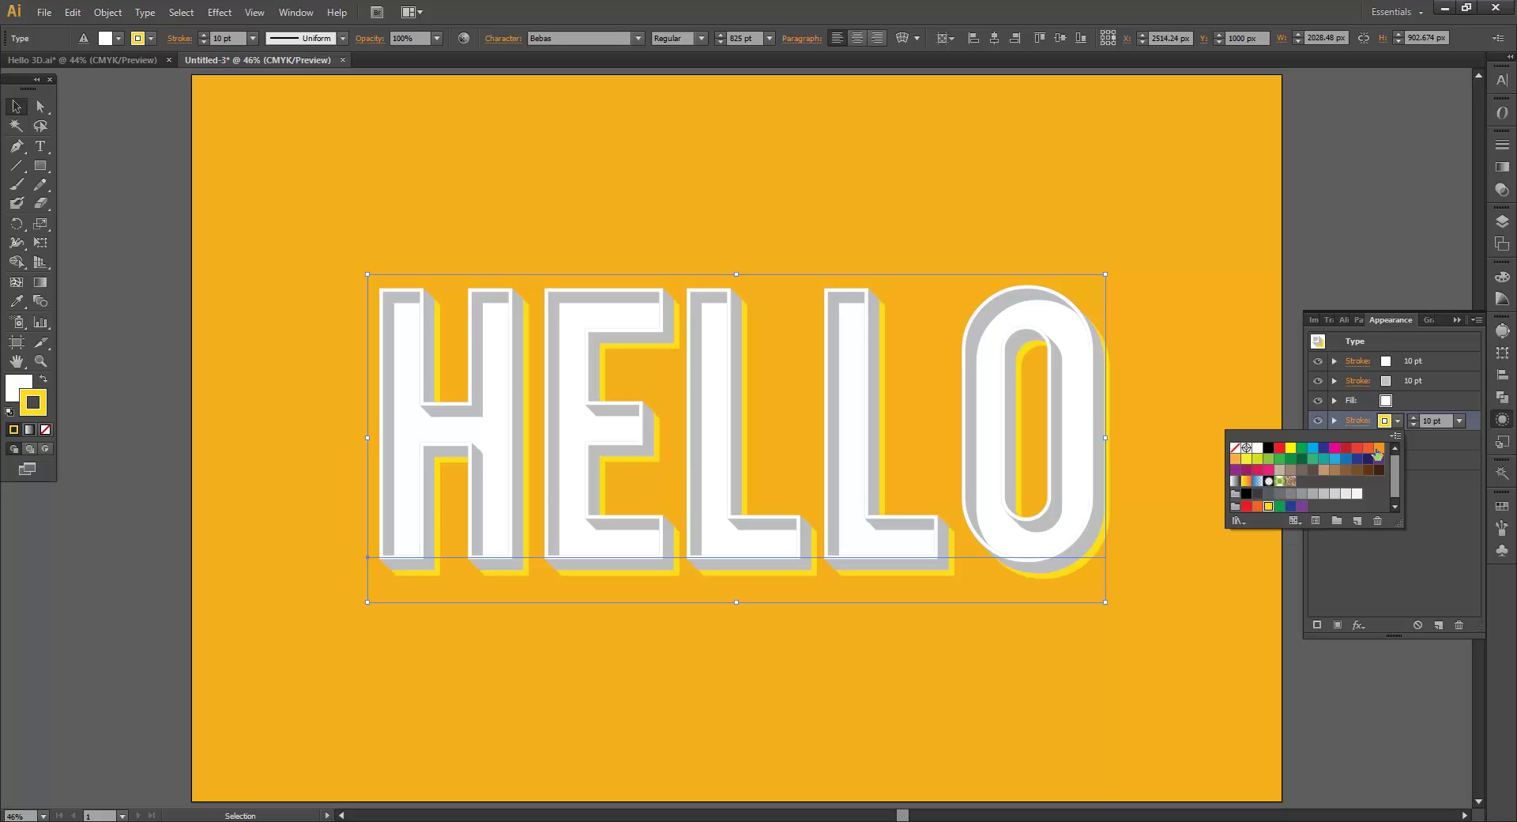
left_click(1379, 448)
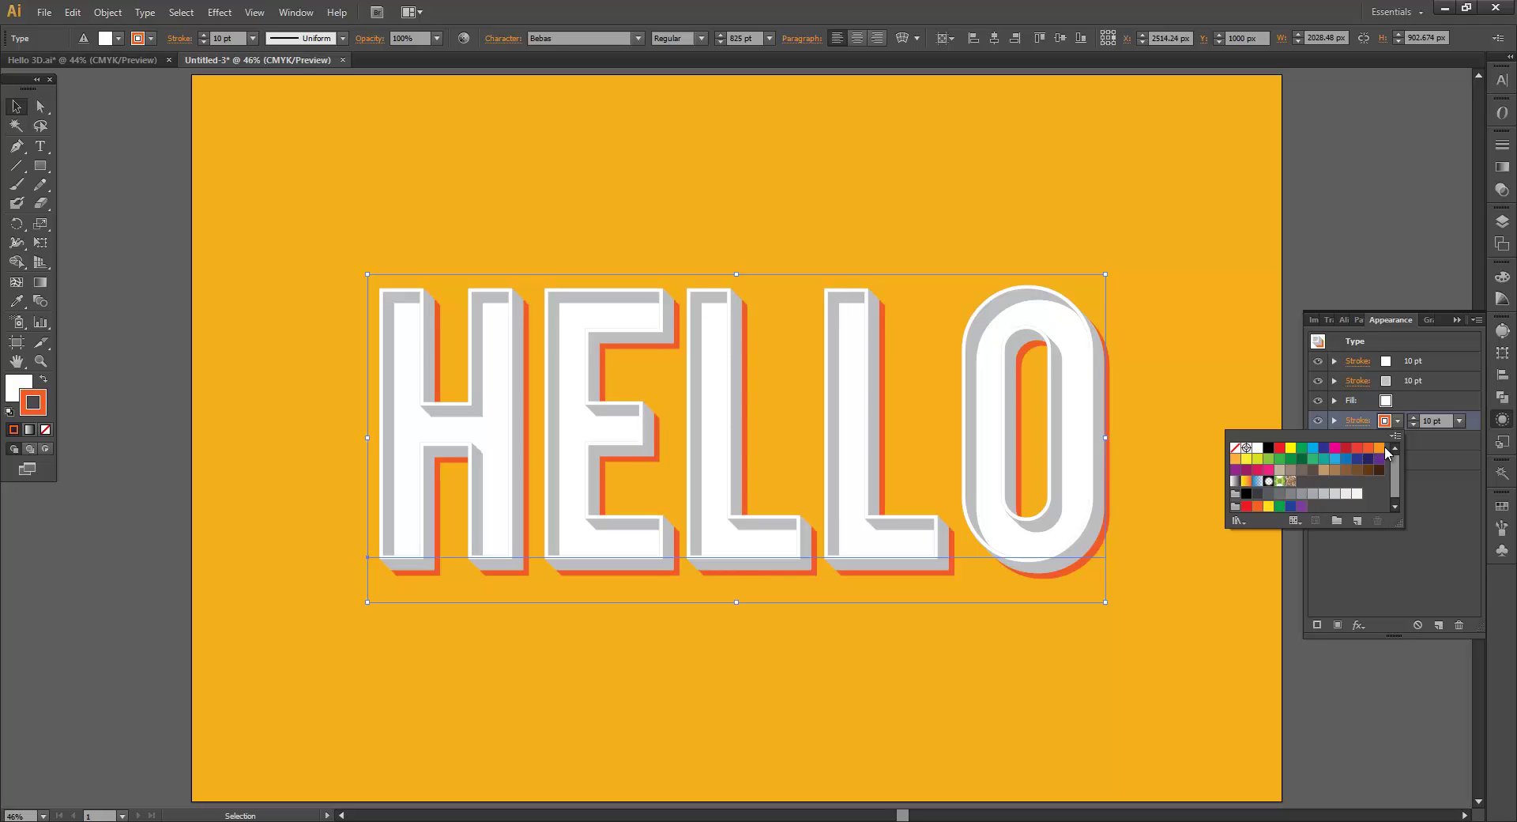
left_click(1379, 448)
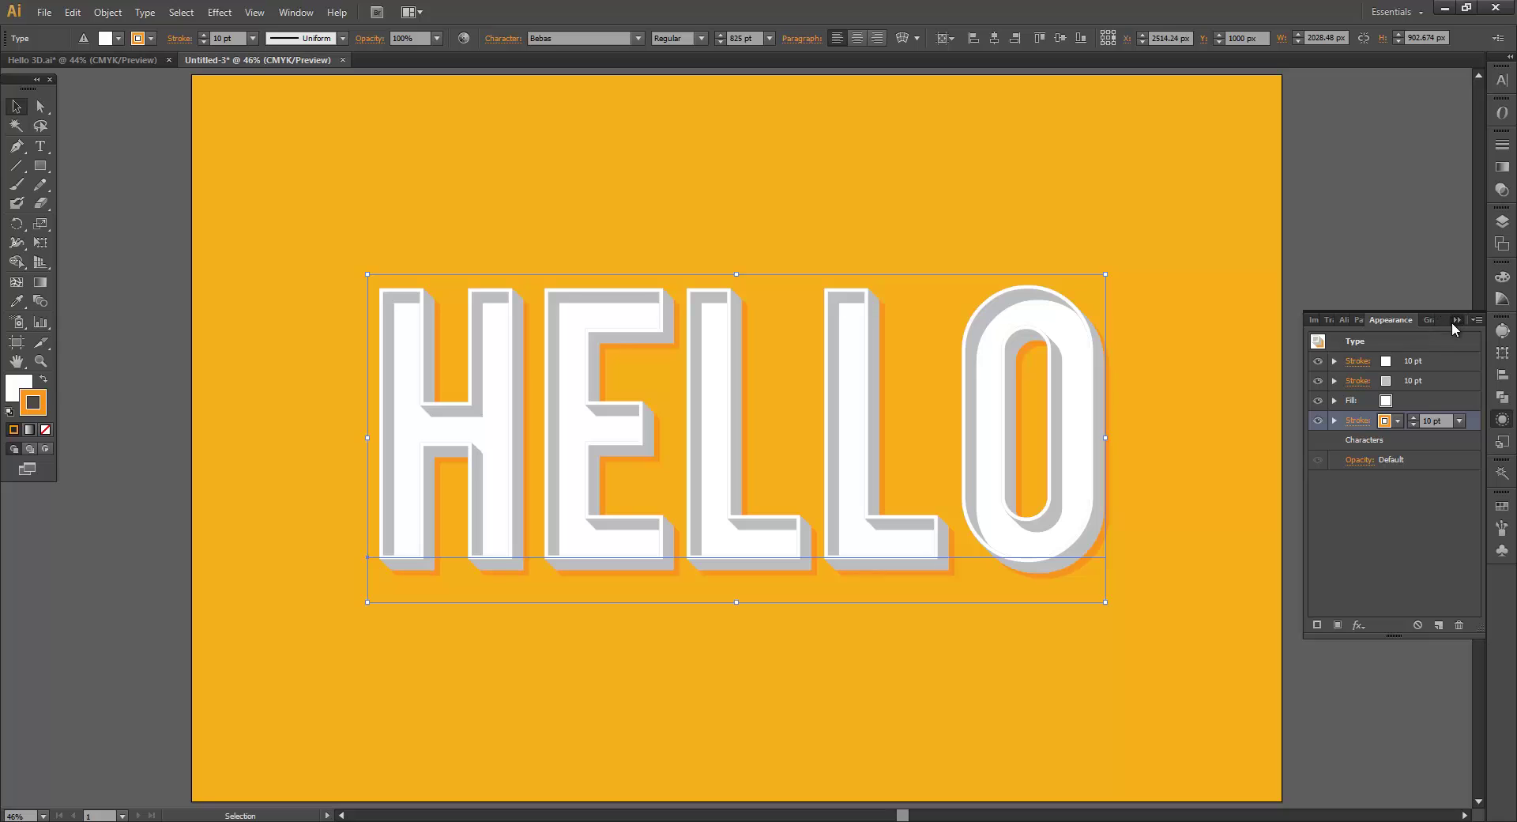
left_click(1456, 319)
left_click(1344, 391)
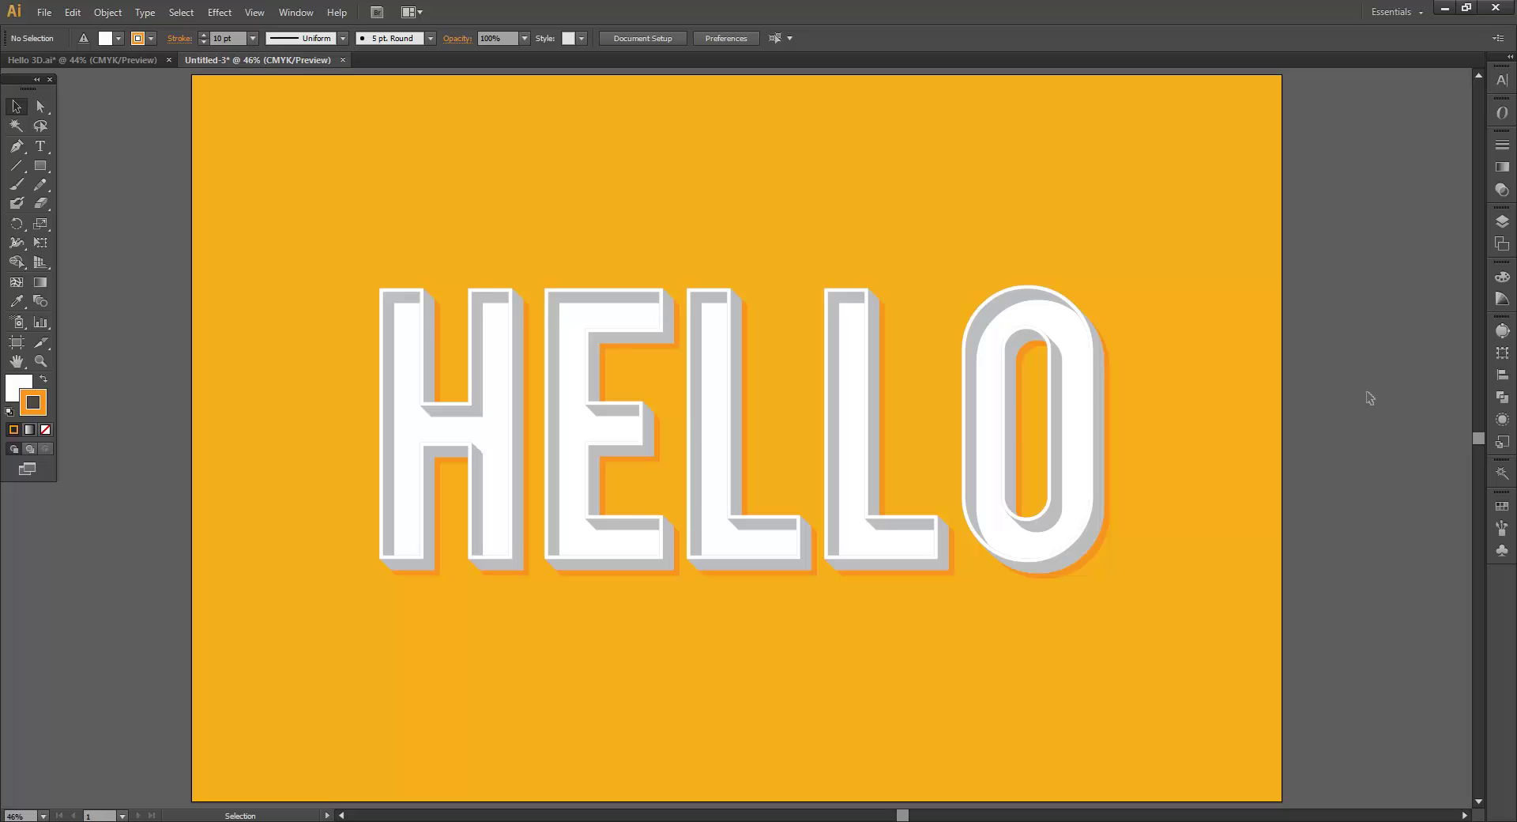
Replace the HELLO wording with BD TUTORIAL in the same live text object
left_click(887, 434)
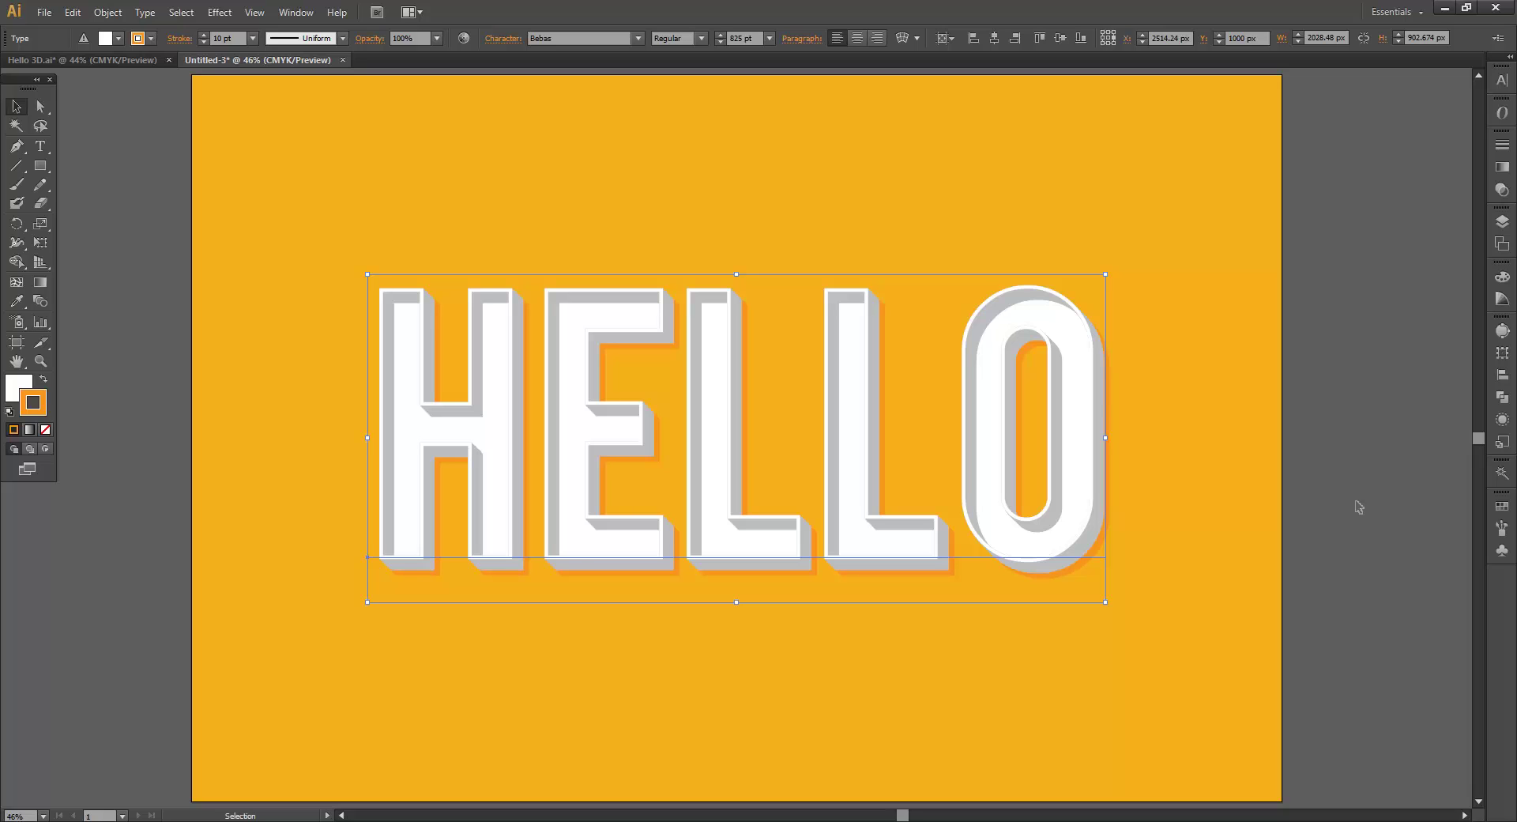
double_click(667, 466)
key("ctrl+a")
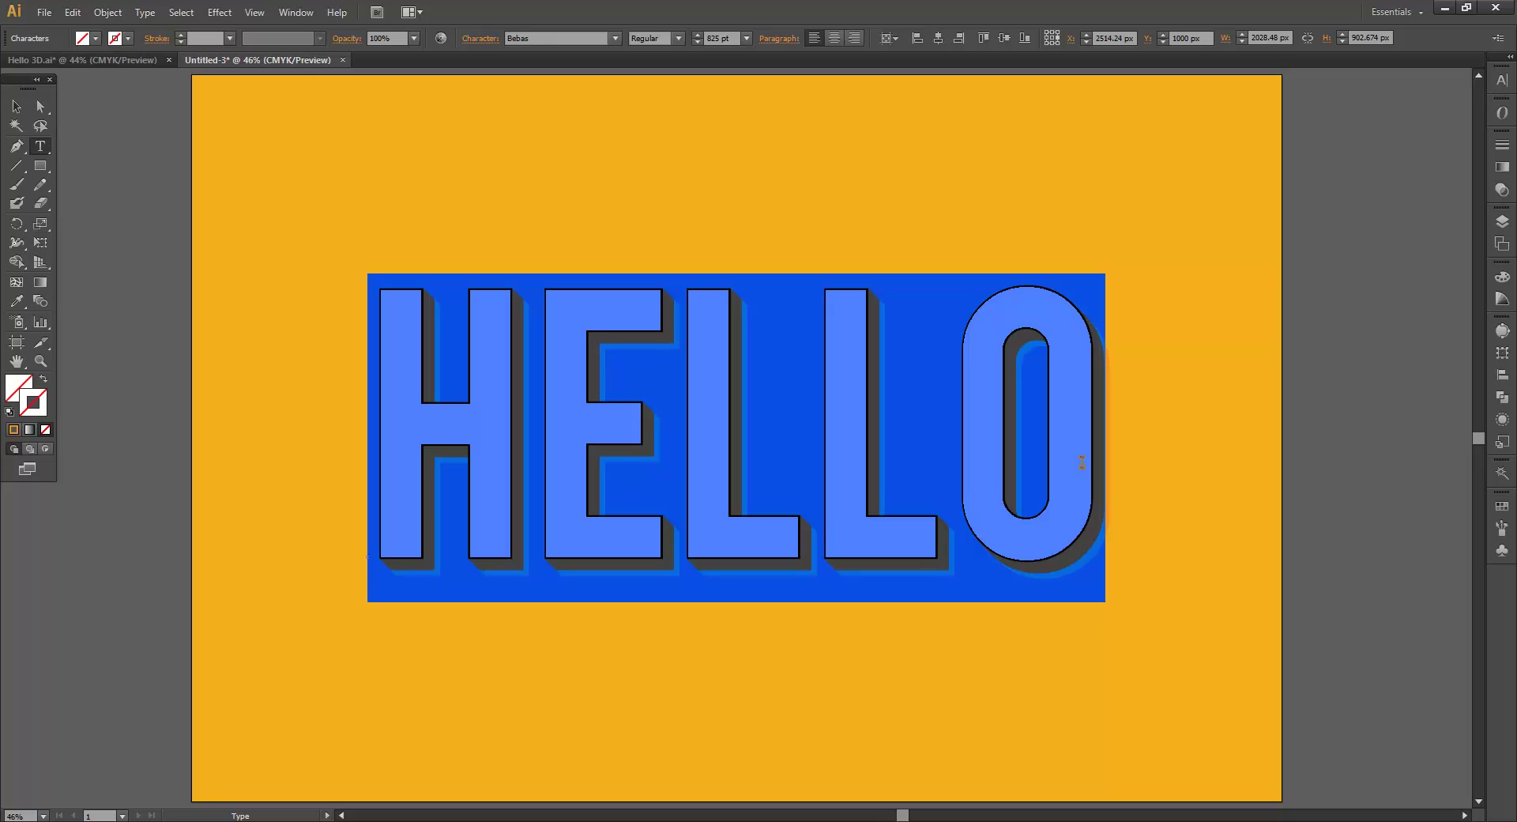
type("BD")
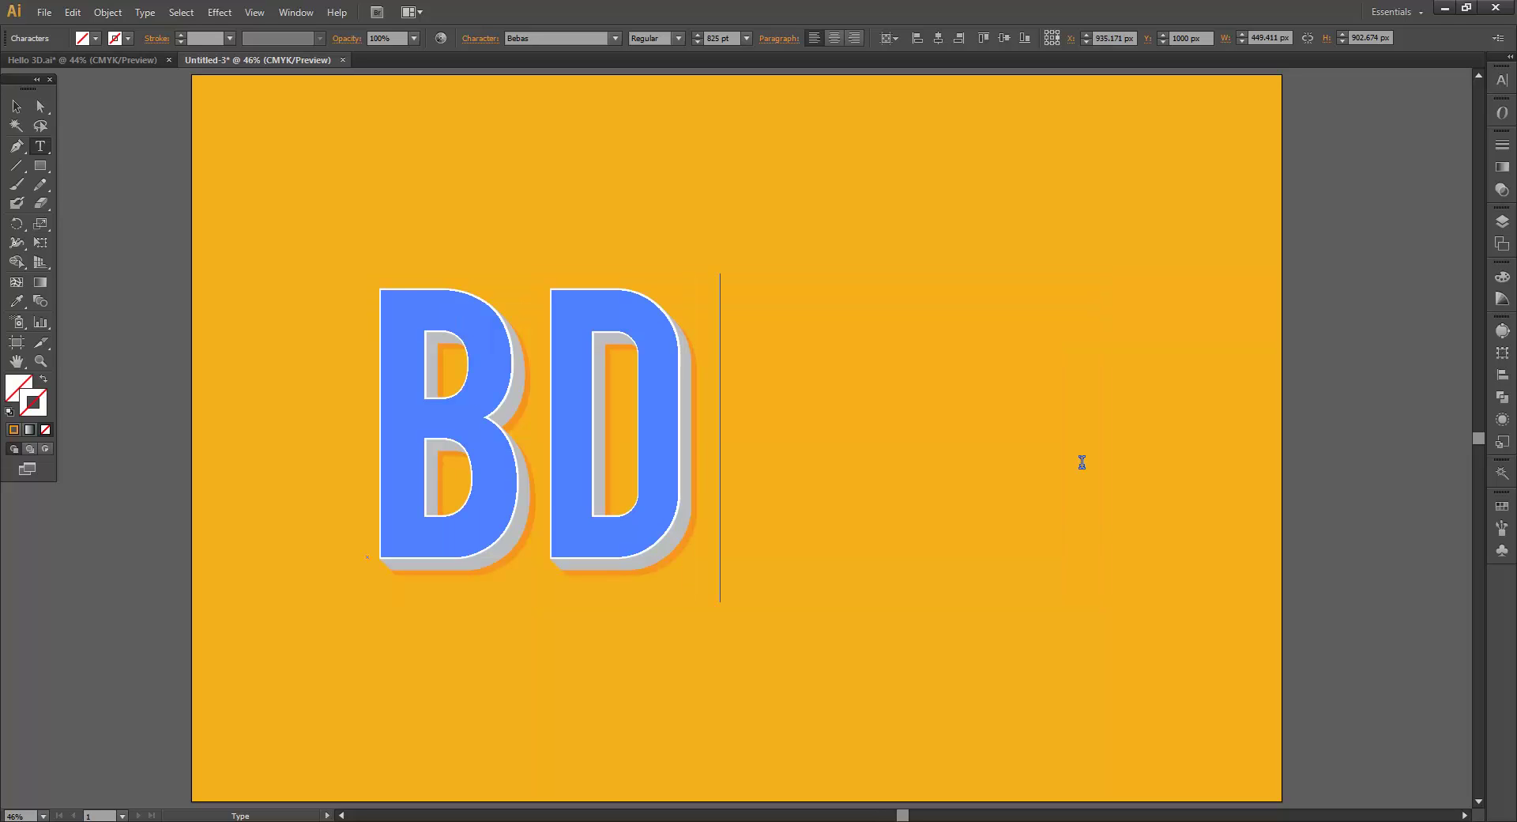
type("TUT")
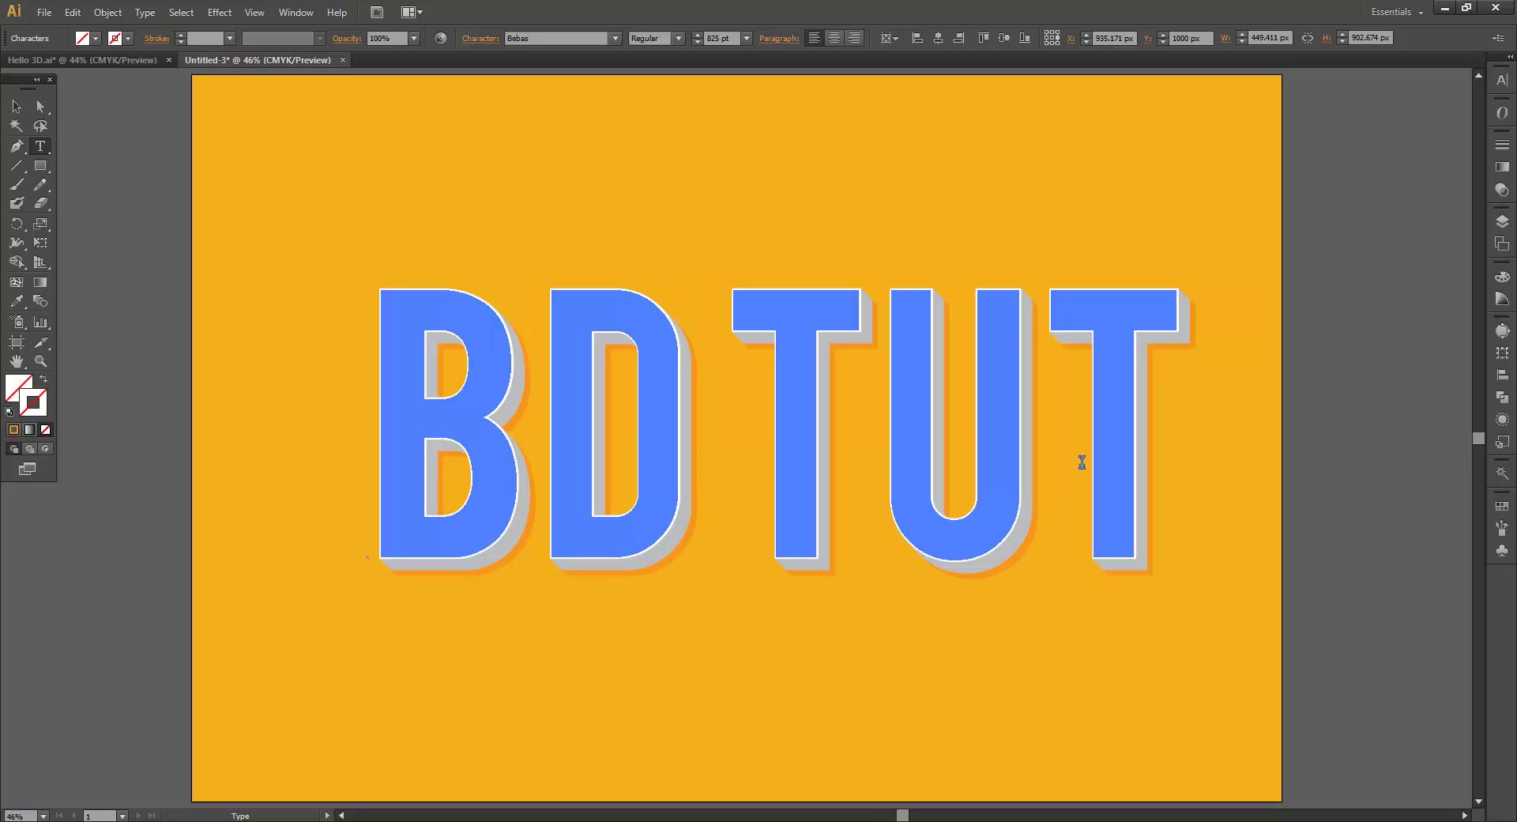
type("P")
key("BackSpace")
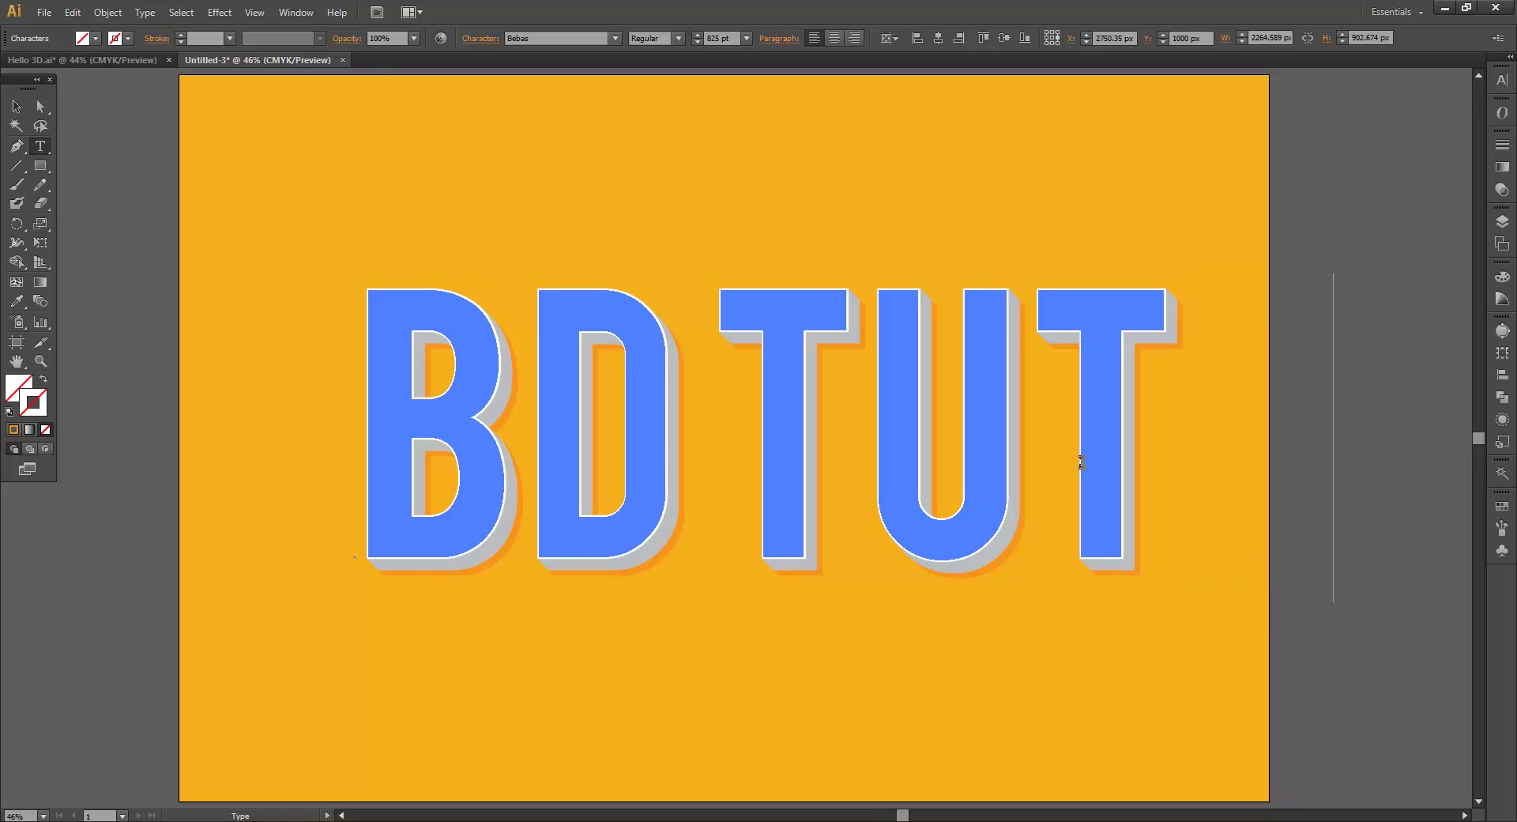
type("ORIAL")
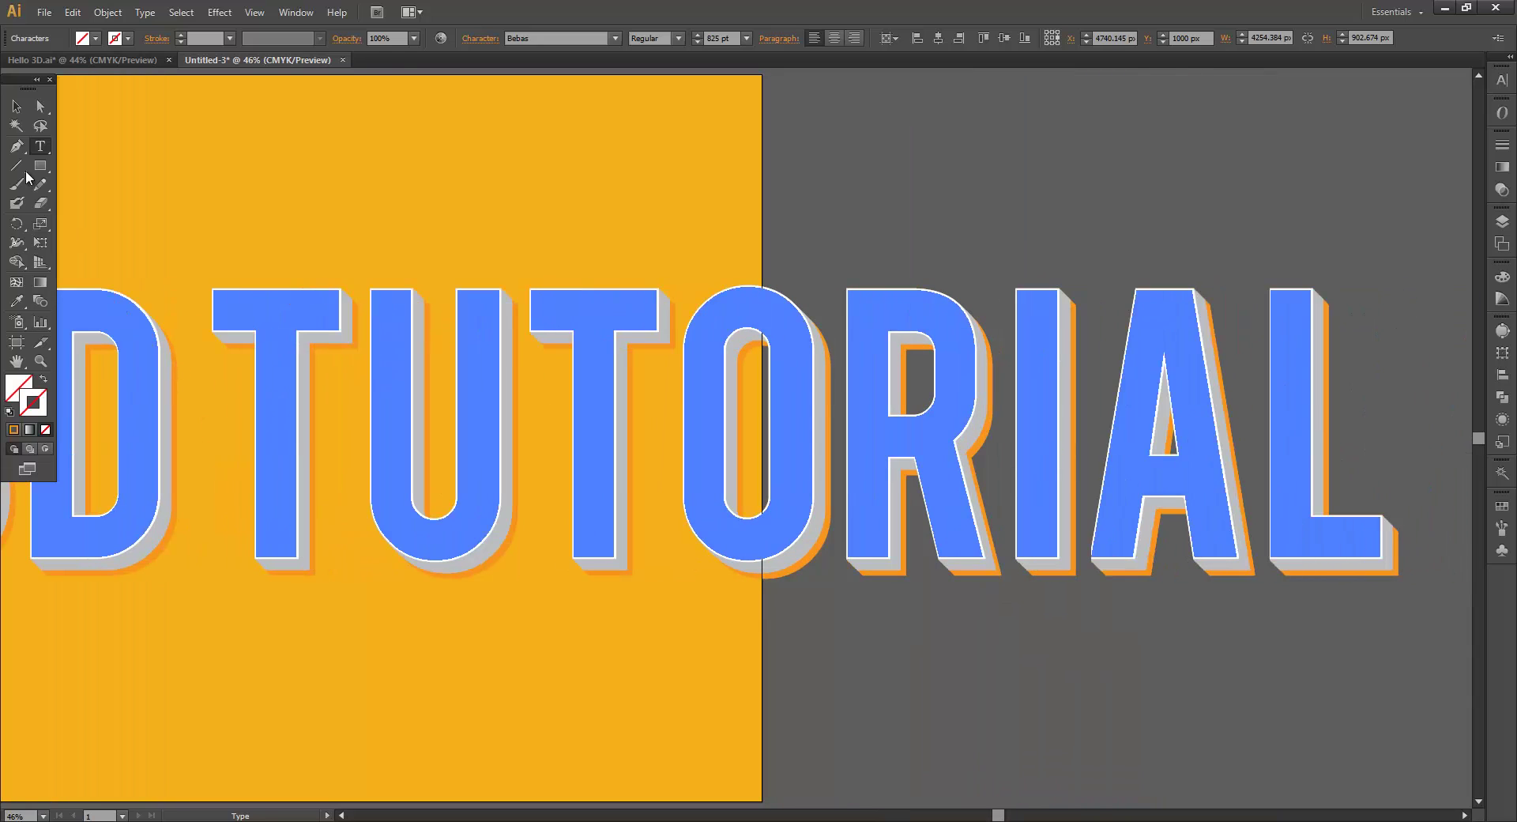
left_click(16, 106)
Replace the whole BD TUTORIAL wording with JOKES and deselect the text
left_click(708, 491, "ctrl+alt")
left_click(708, 491, "ctrl+alt")
left_click(708, 490, "ctrl+alt")
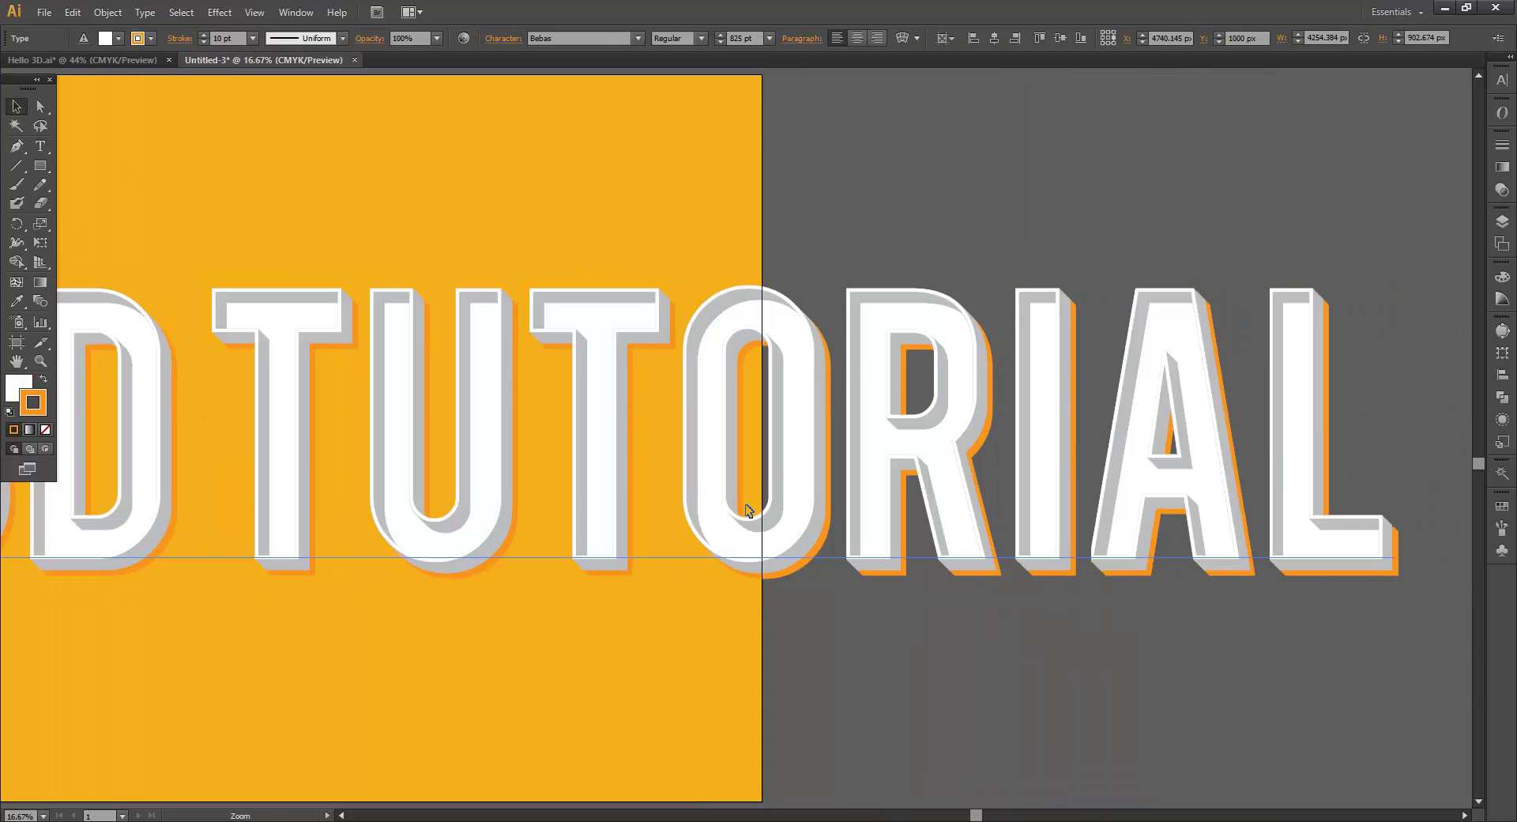
left_click(880, 629)
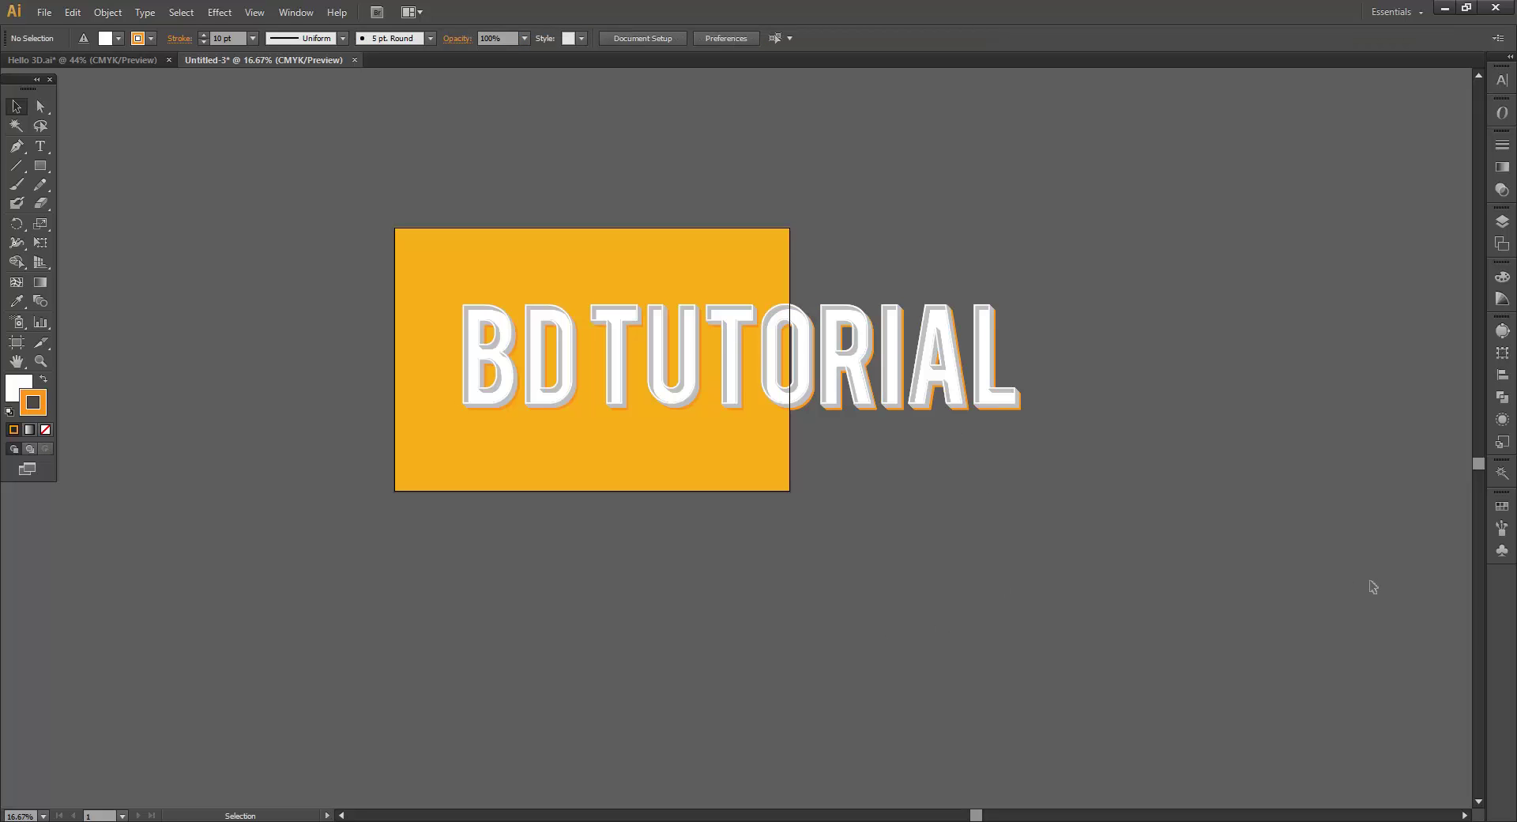
triple_click(805, 391)
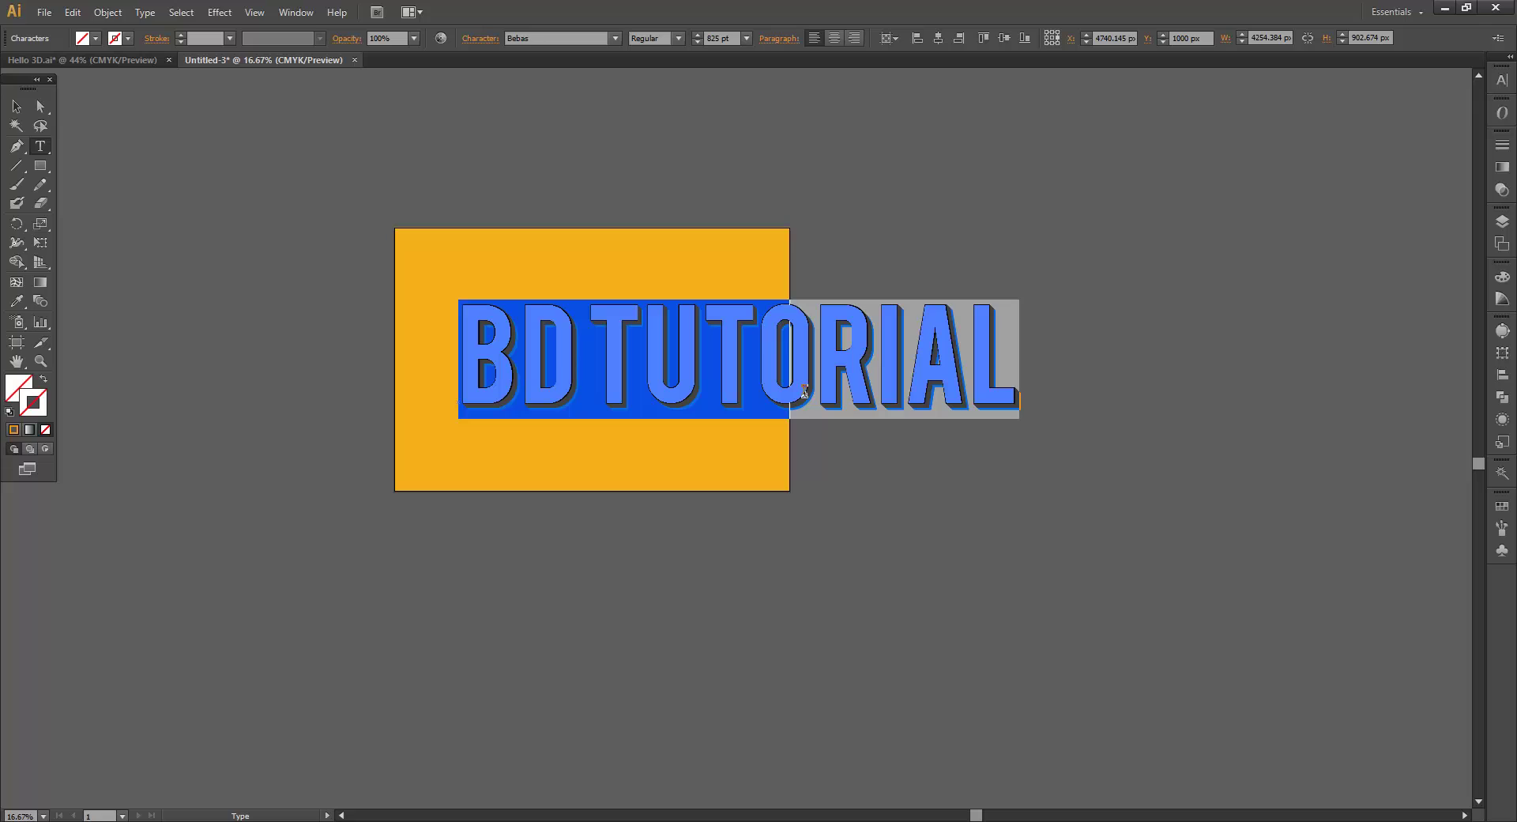
type("JOKES")
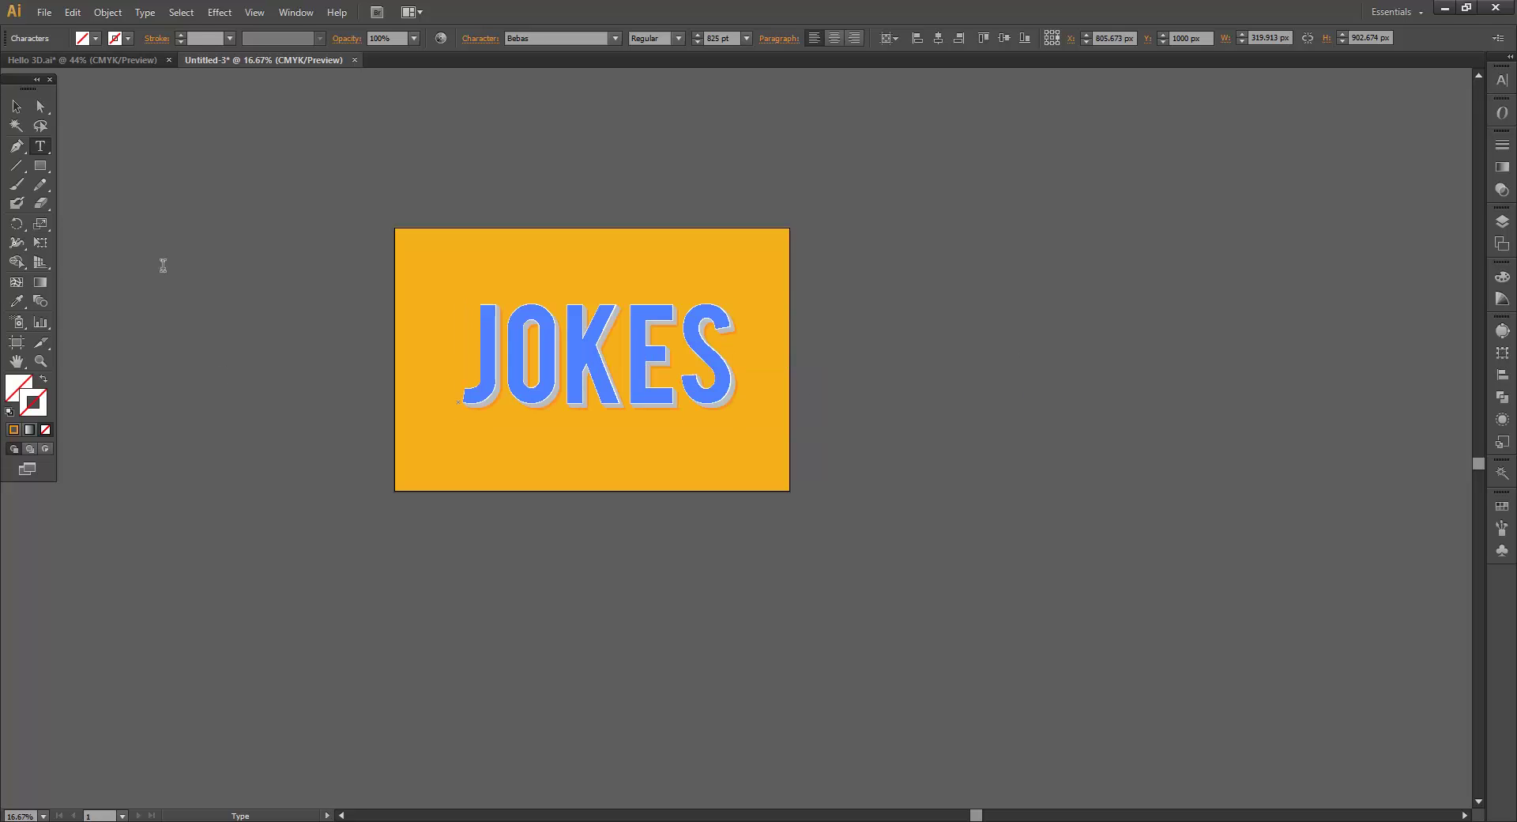
left_click(18, 106)
left_click(207, 251)
Examine the 3D effect on the JOKES lettering up close, then view the whole artboard
key("ctrl+space")
left_click(685, 407, "ctrl")
left_click(685, 408, "ctrl")
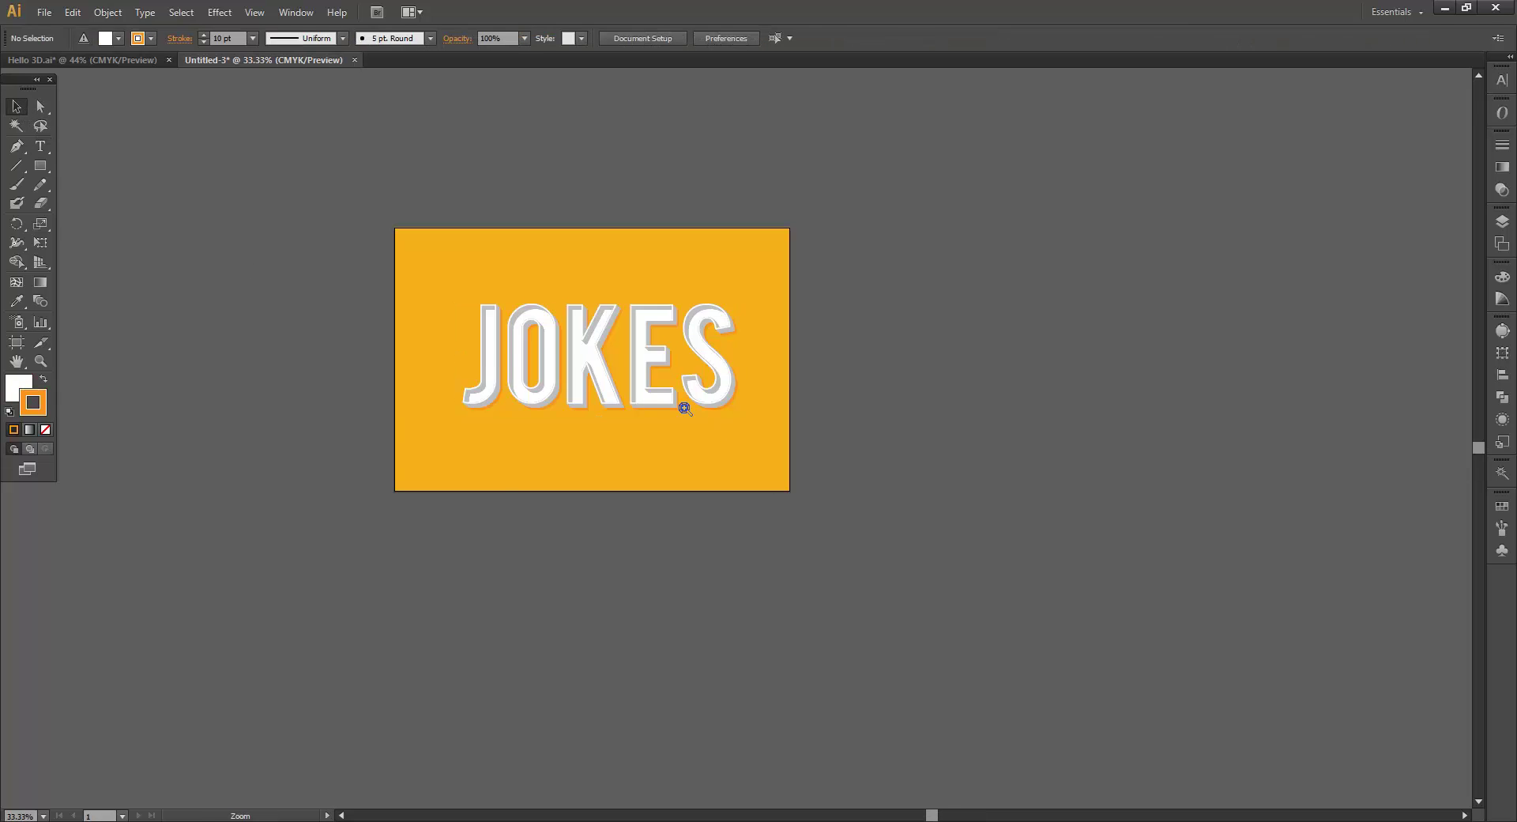
key("space")
left_click_drag(1160, 522, 1257, 552)
key("ctrl+space")
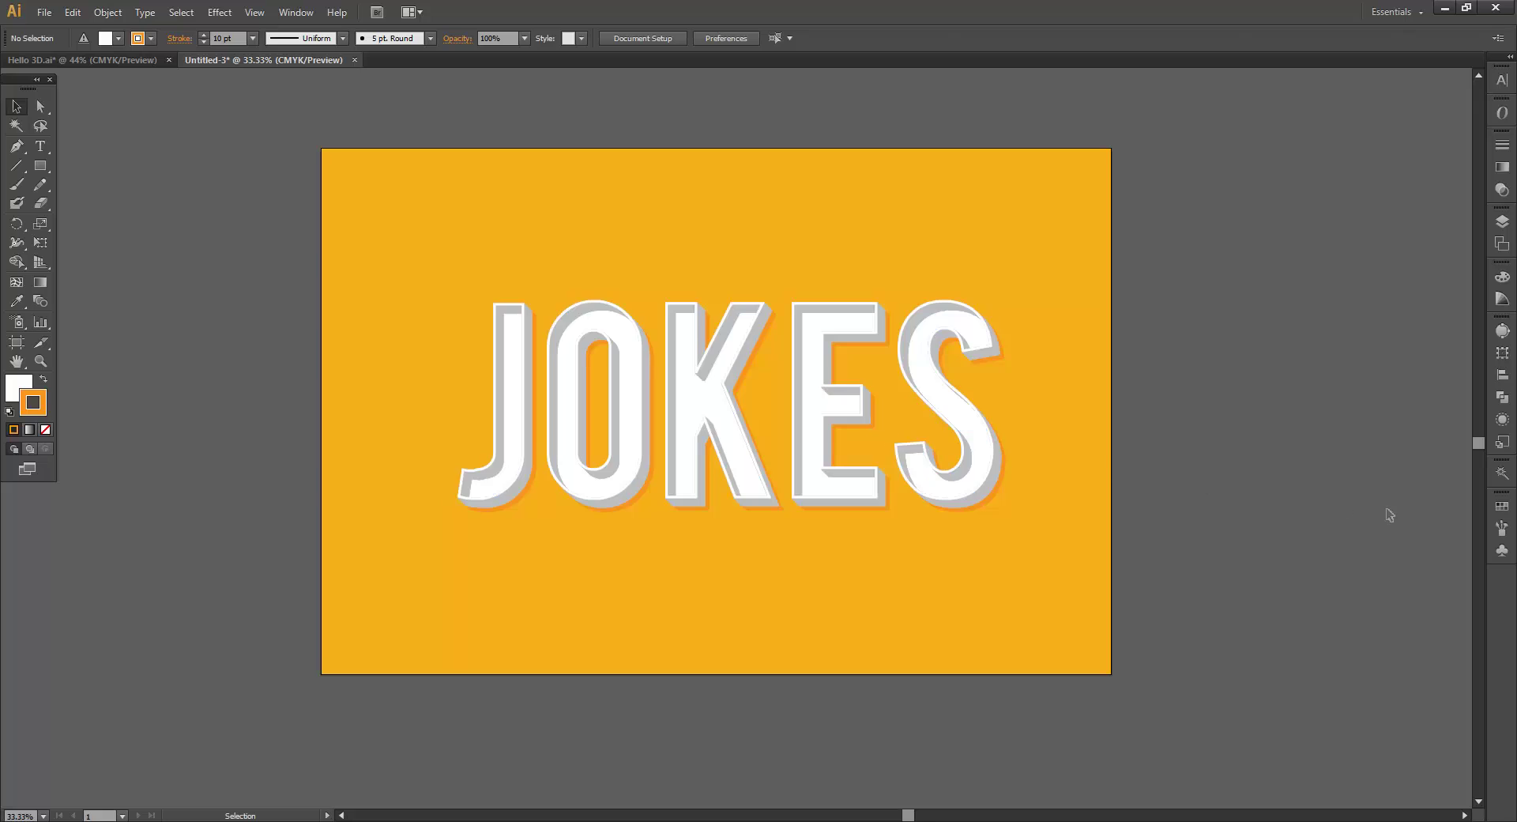
key("ctrl+space")
left_click(779, 385, "ctrl")
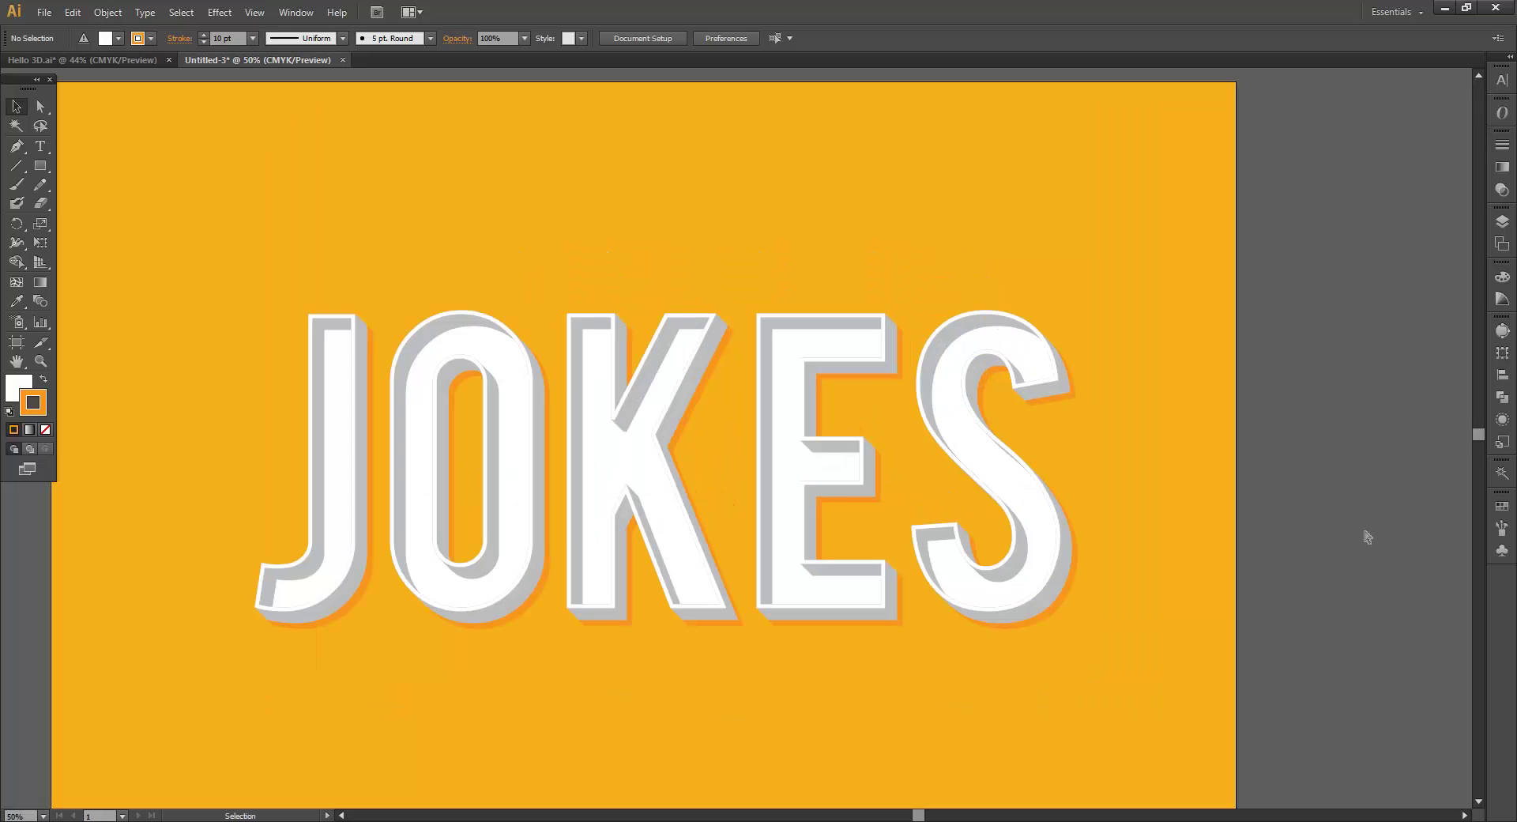
key("ctrl+0")
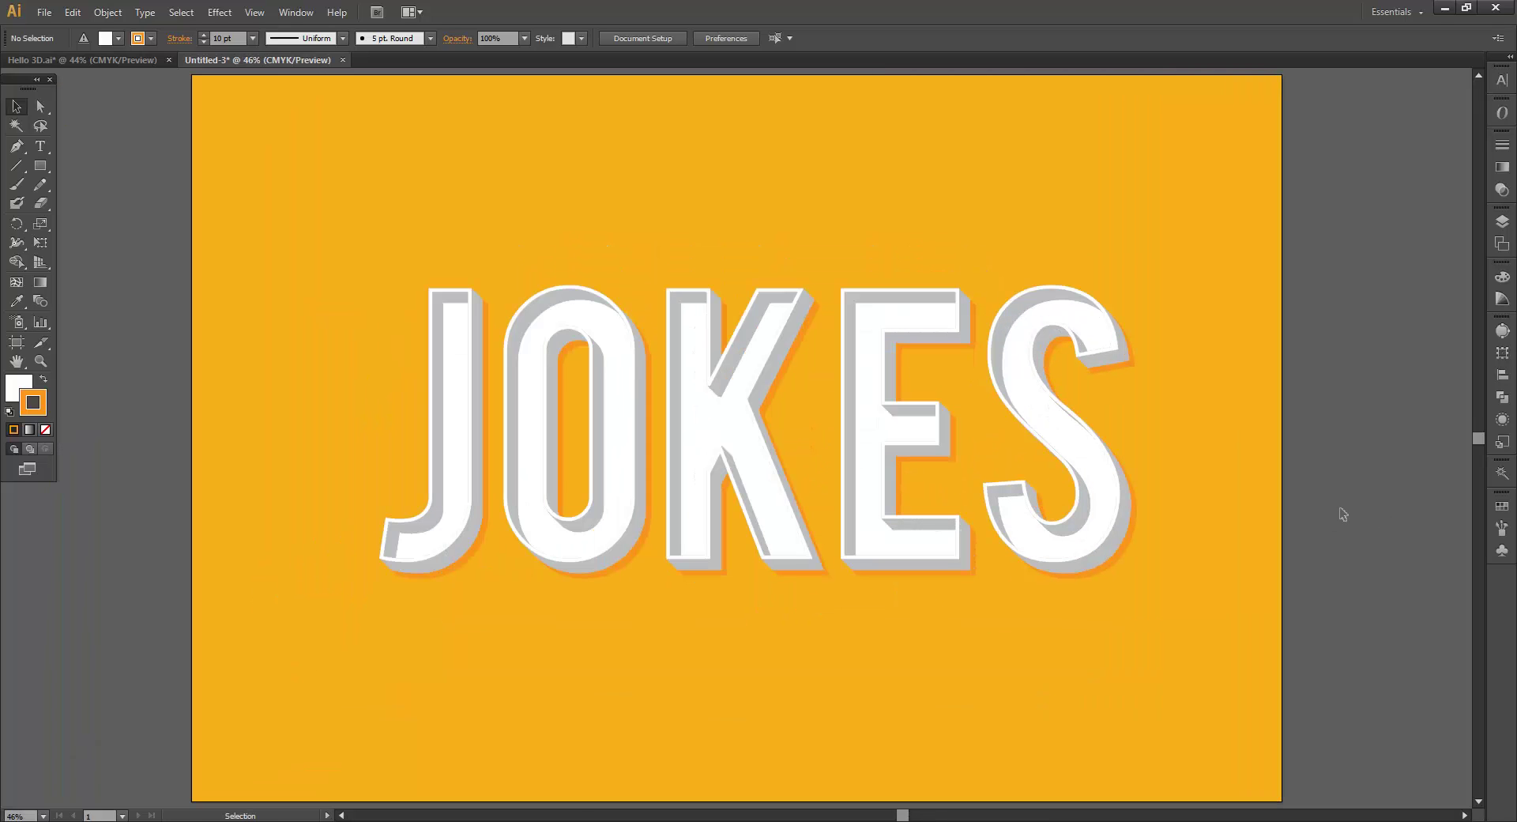